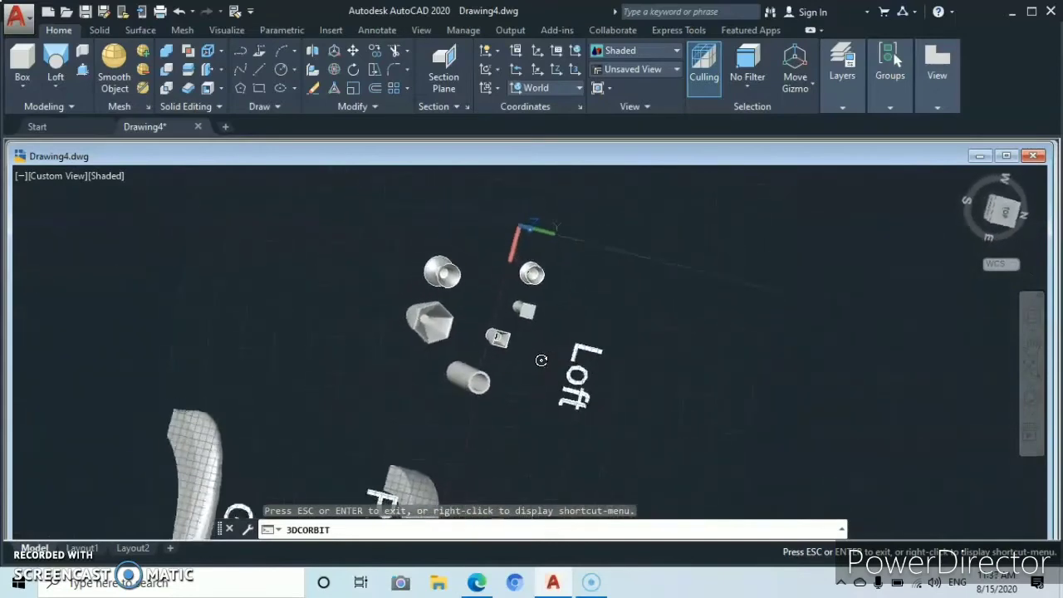
Orbit the existing loft solids once before switching to a new empty drawing.
left_click_drag(543, 361, 598, 353)
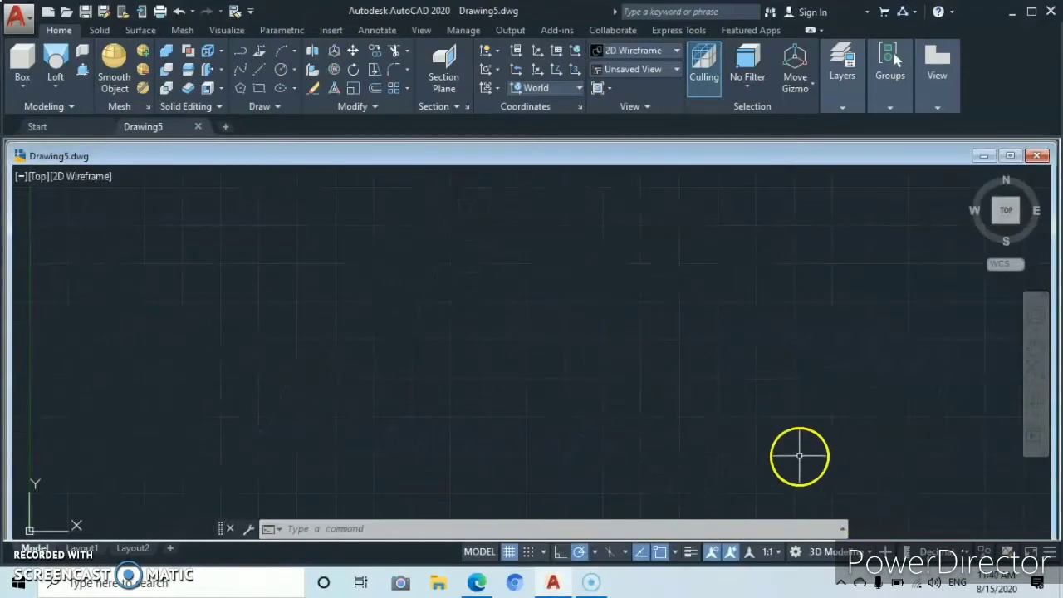
Draw the small inner circle and a second concentric circle around it on the left.
left_click(867, 550)
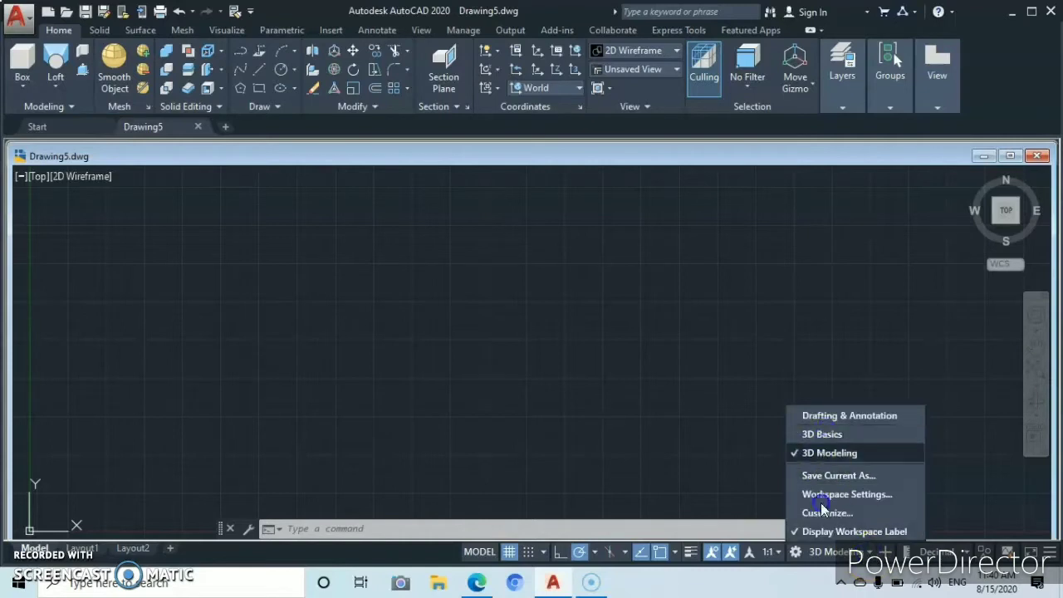
left_click(813, 433)
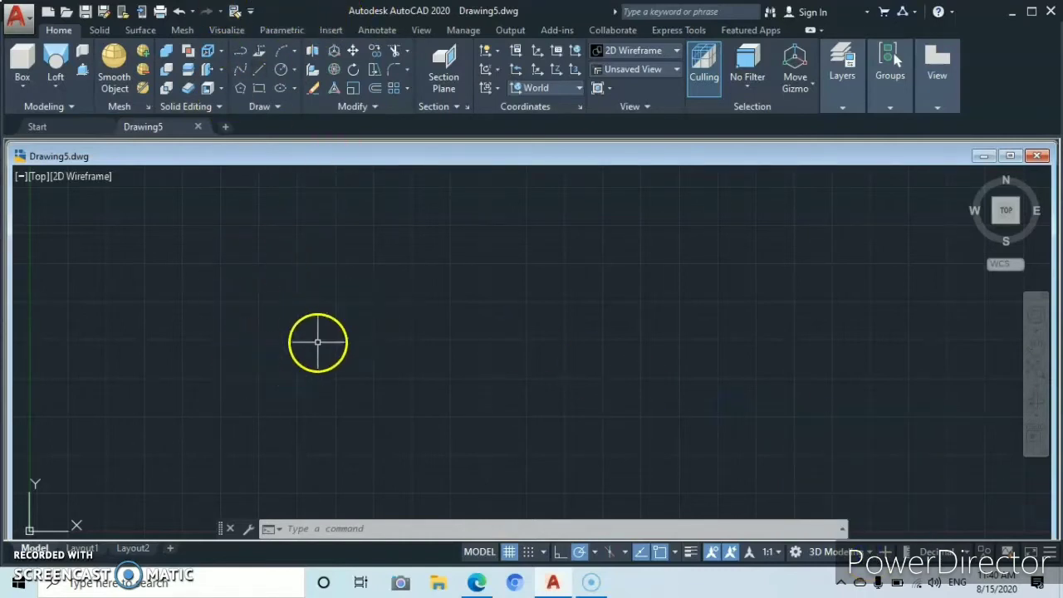
left_click(282, 72)
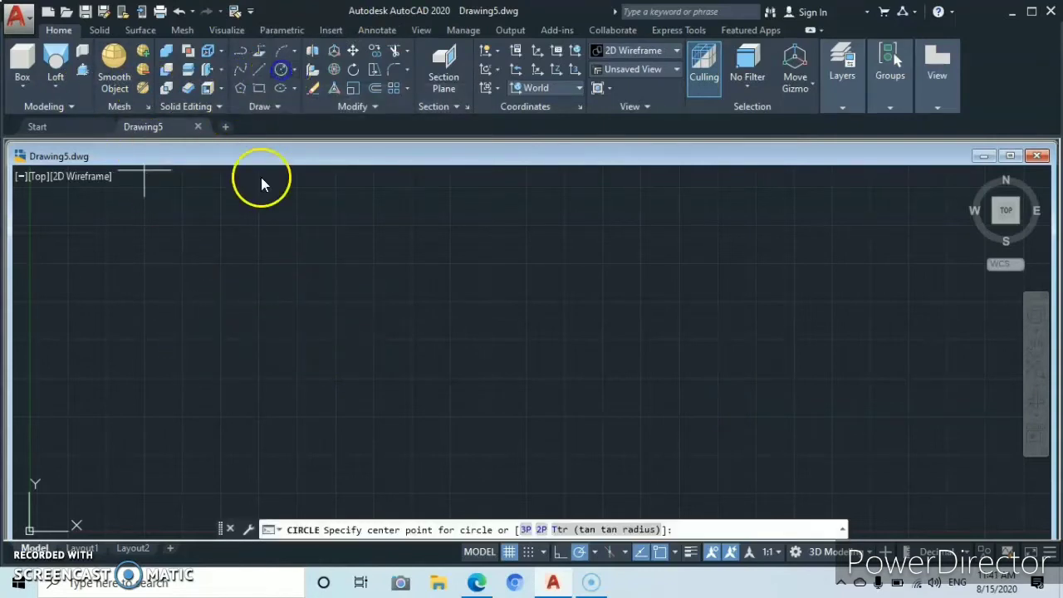
left_click(260, 378)
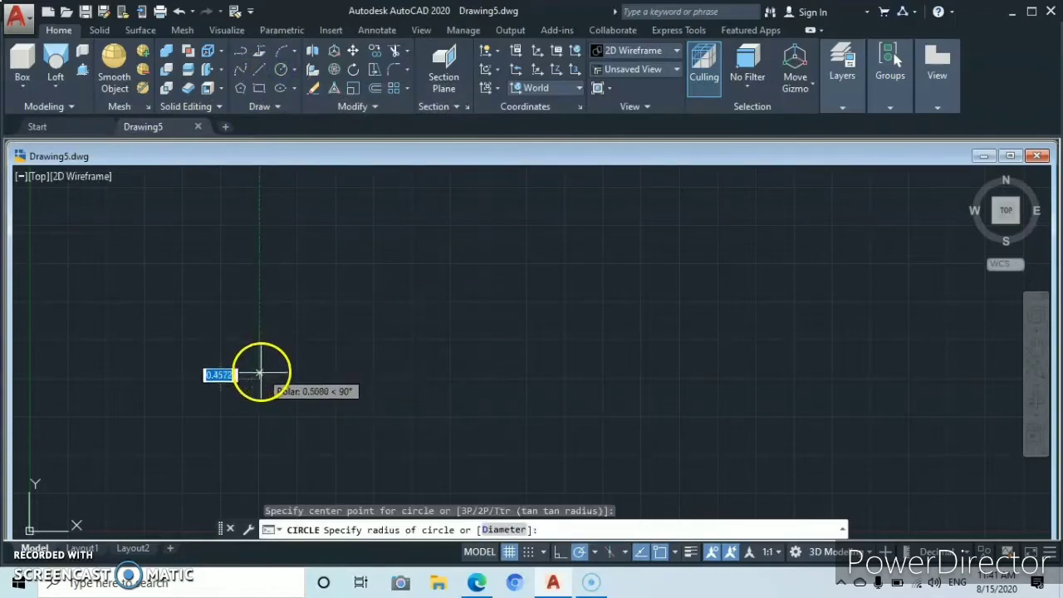
left_click(259, 373)
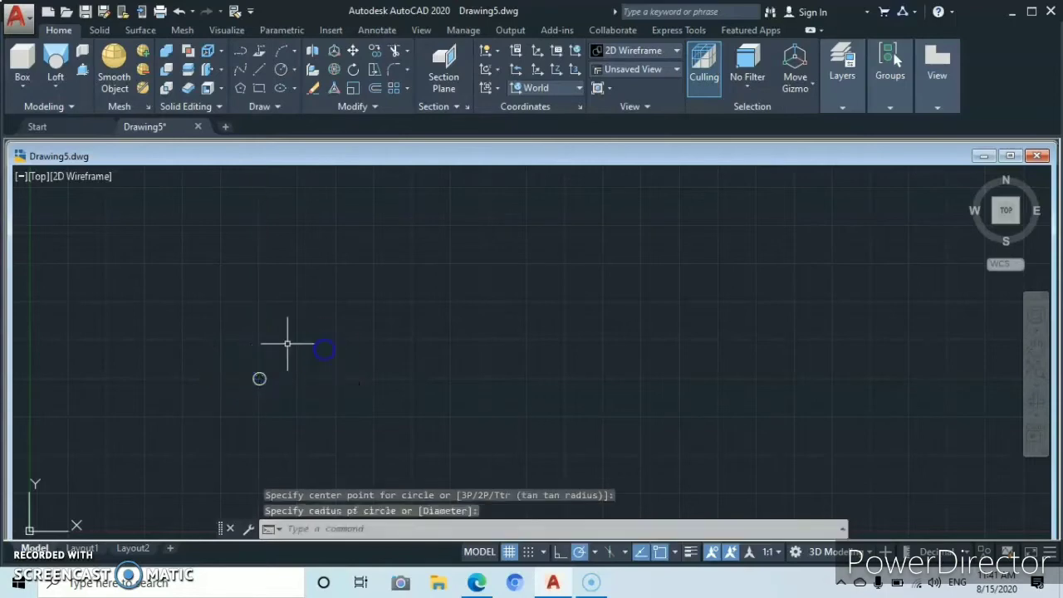
left_click(280, 73)
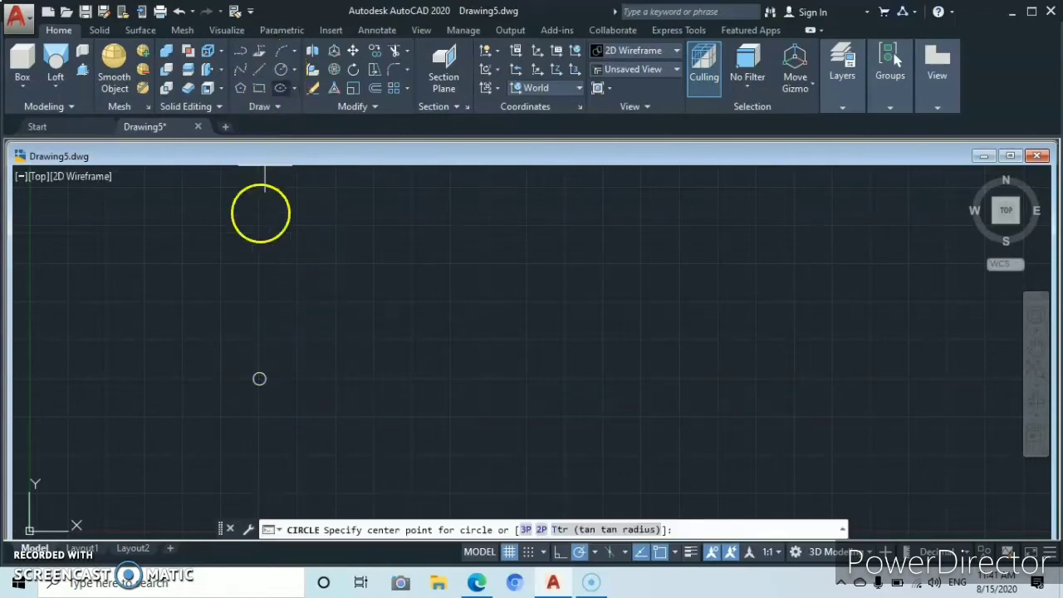
left_click(260, 380)
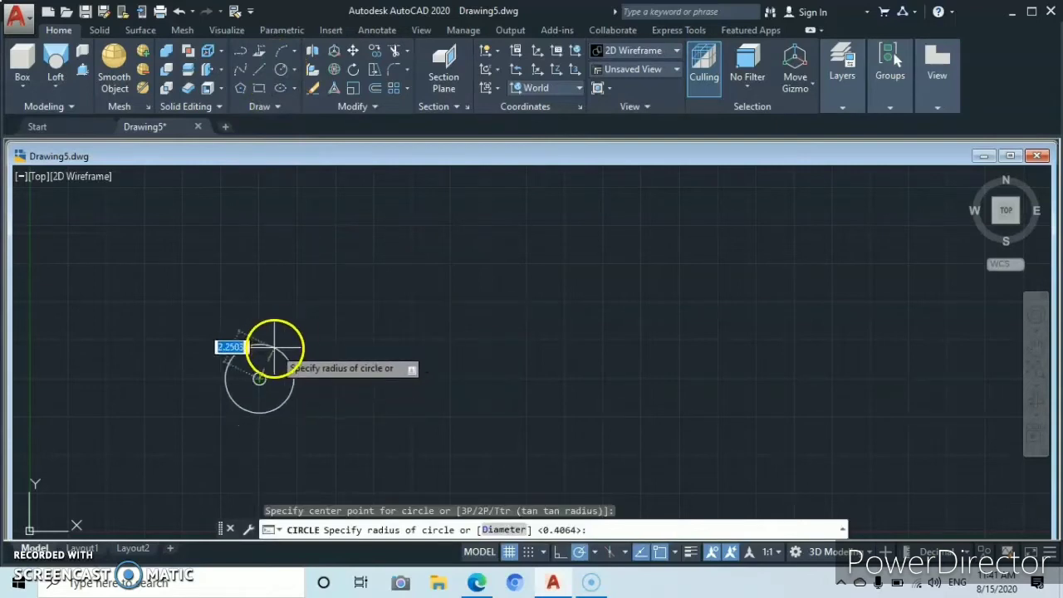
left_click(273, 356)
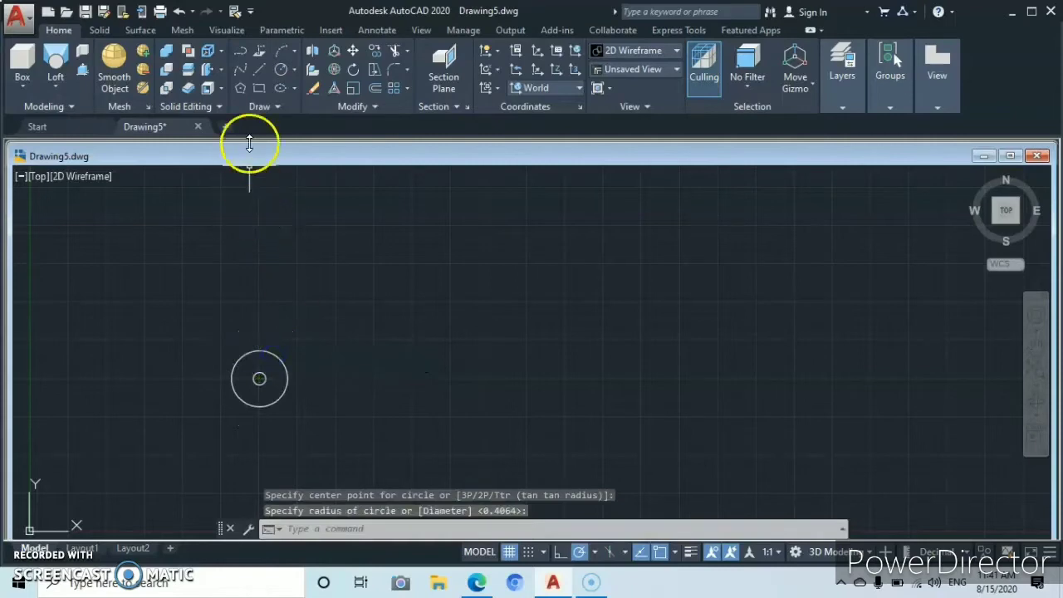
Add a third circle and a larger outermost circle on the same centre point.
left_click(283, 73)
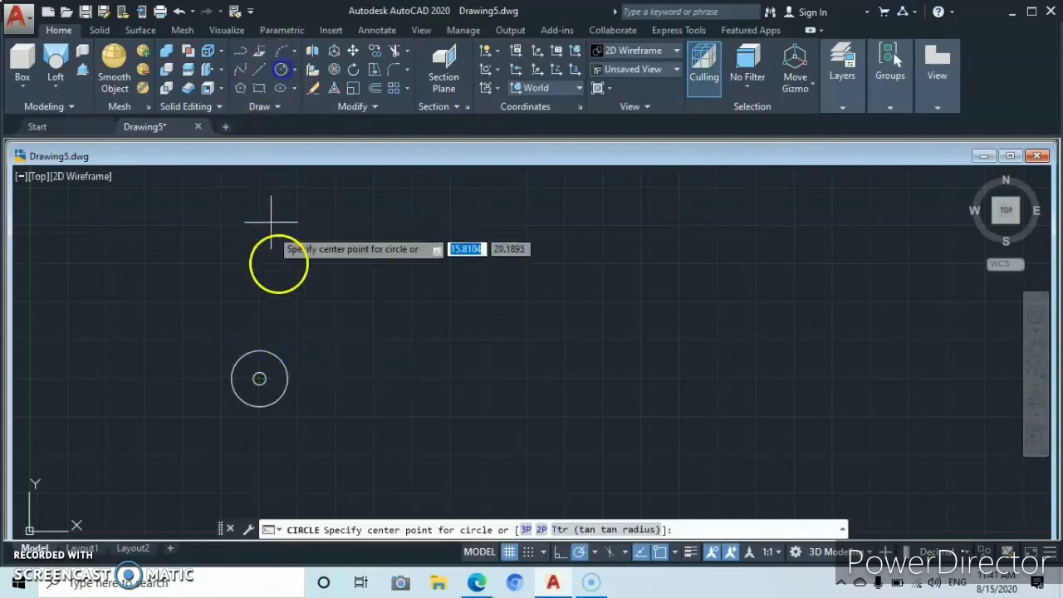
left_click(260, 379)
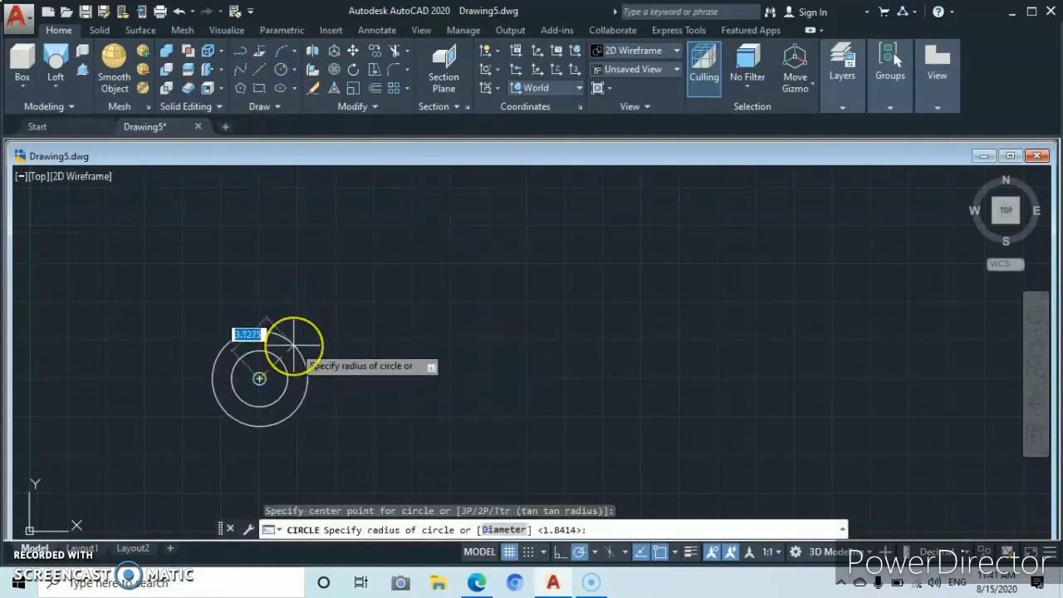
left_click(294, 345)
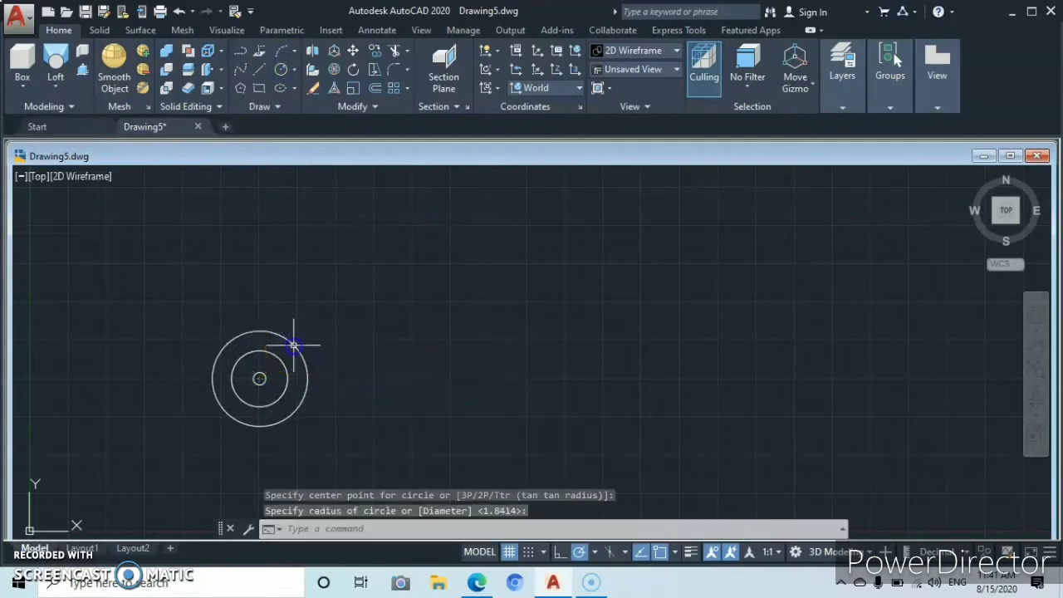
left_click(281, 73)
left_click(259, 380)
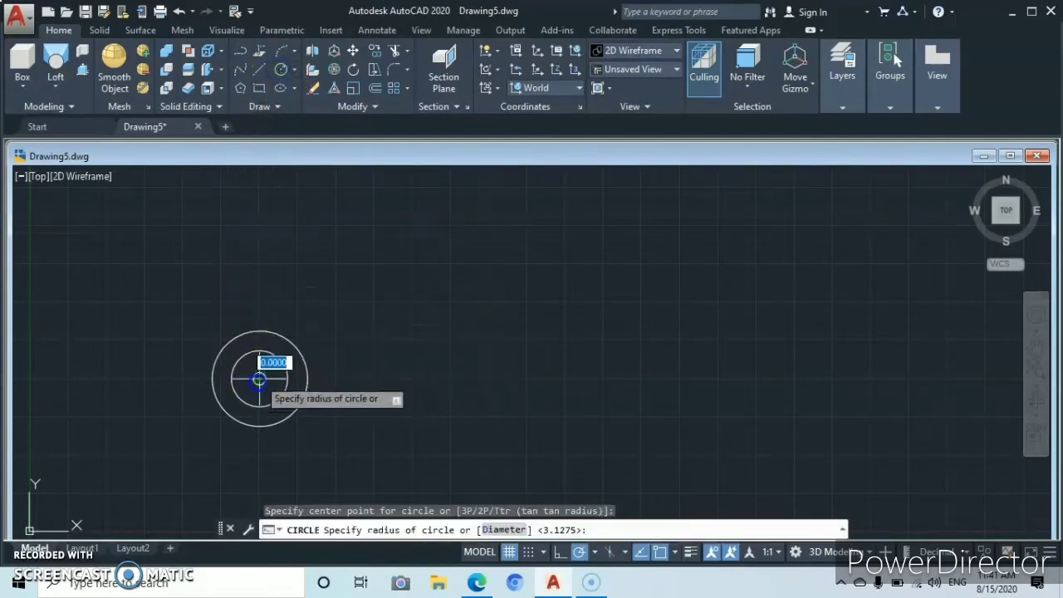
double_click(259, 380)
left_click(316, 340)
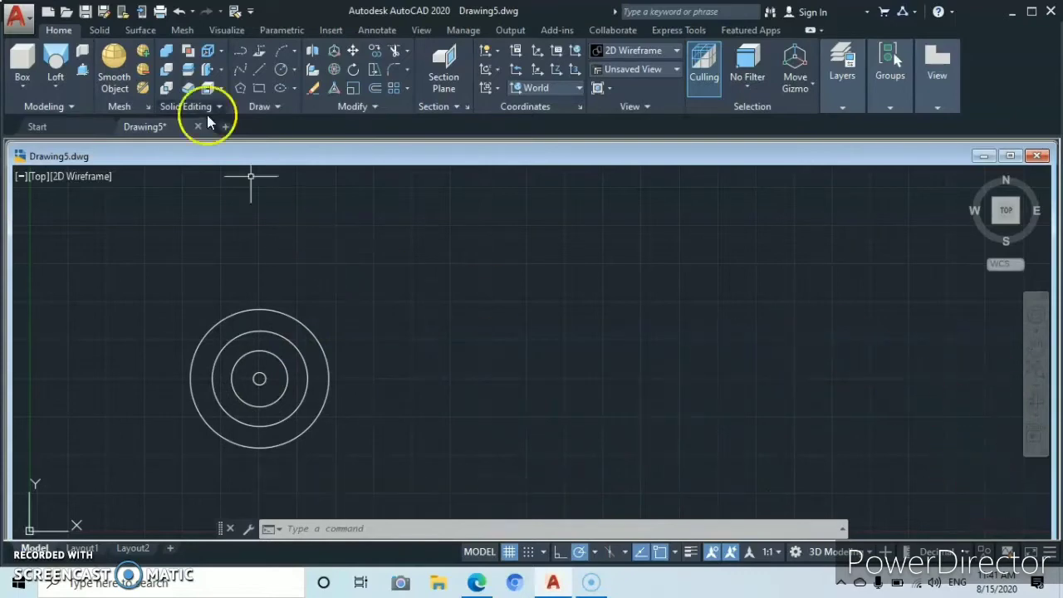
Draw a smaller and a larger concentric circle to the right of the rings.
left_click(282, 72)
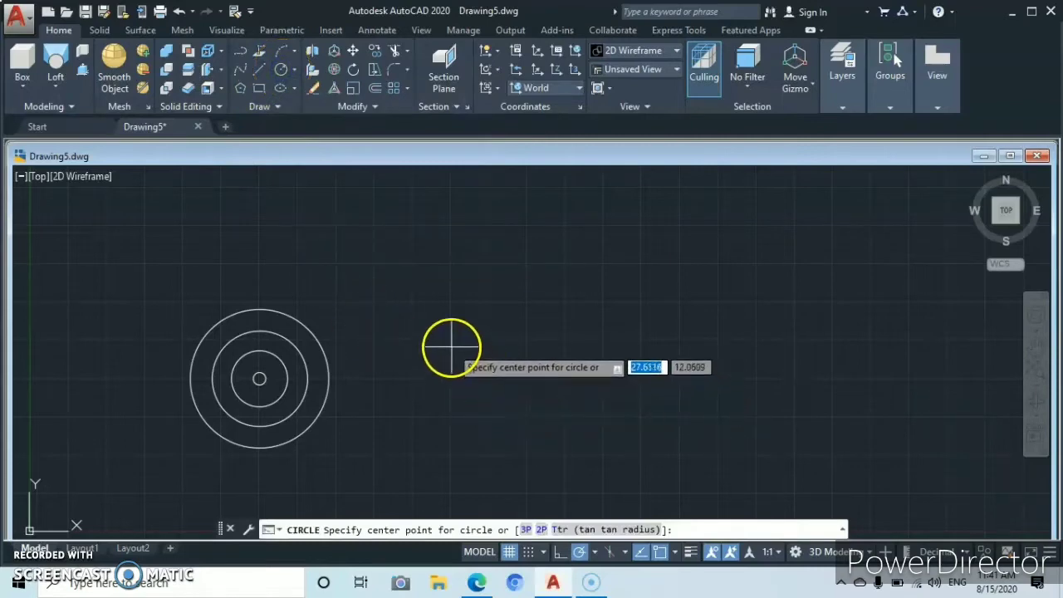
left_click(450, 380)
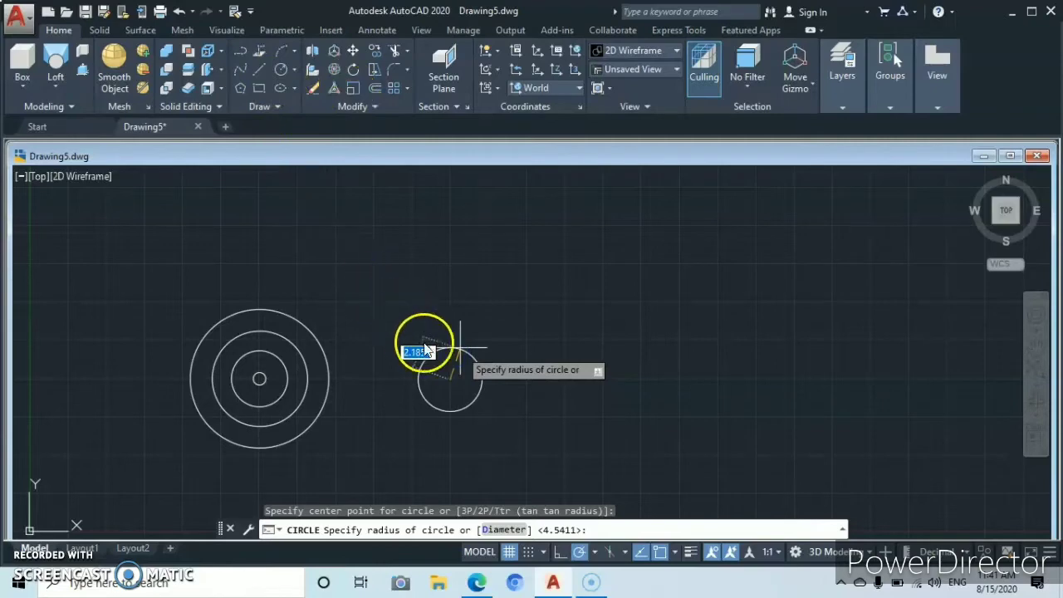
key("Escape")
key("Return")
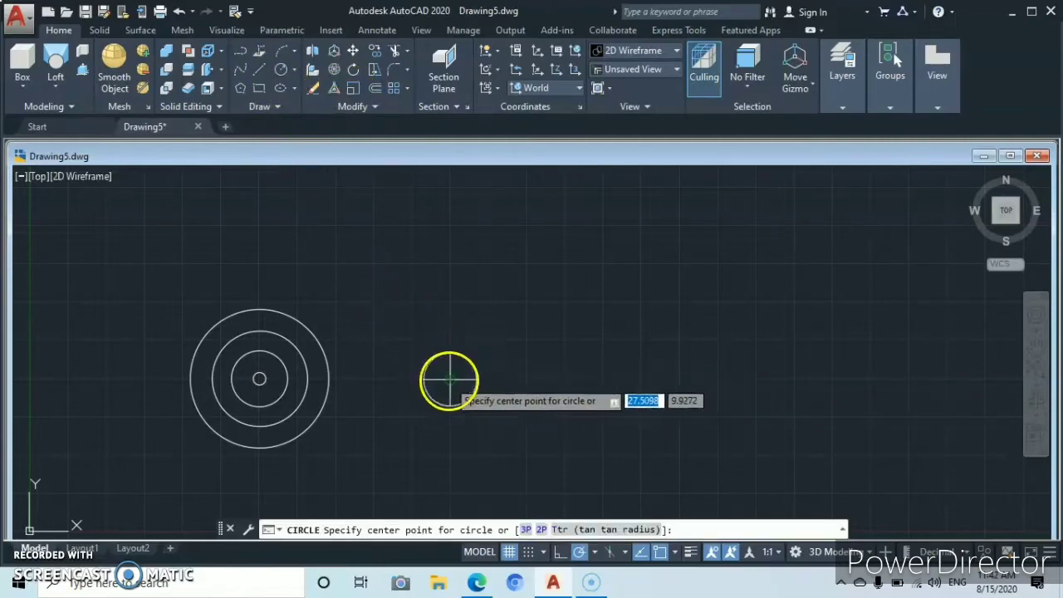
left_click(448, 380)
left_click(463, 339)
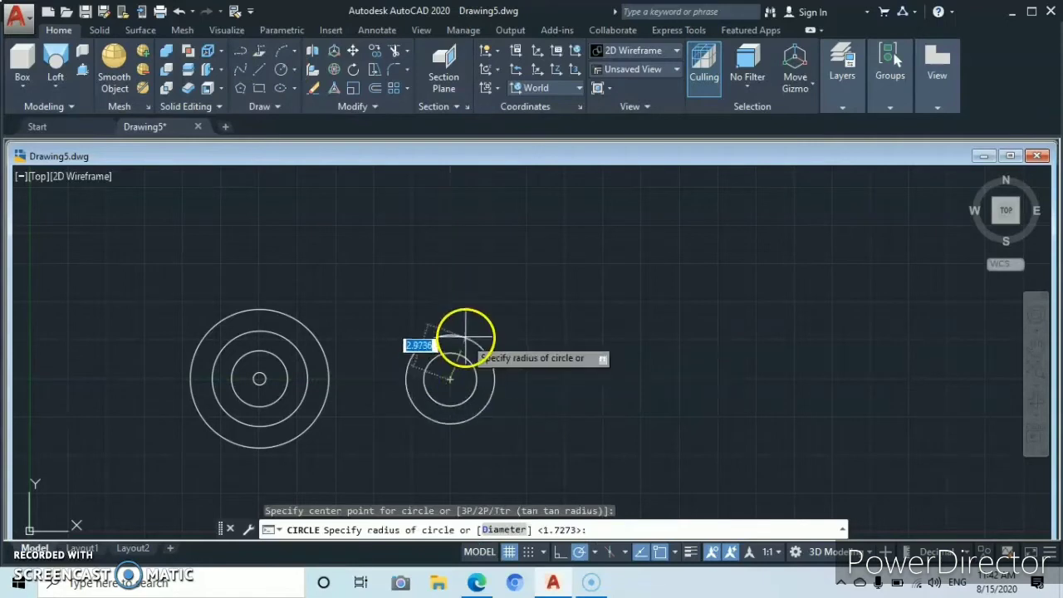
left_click(466, 337)
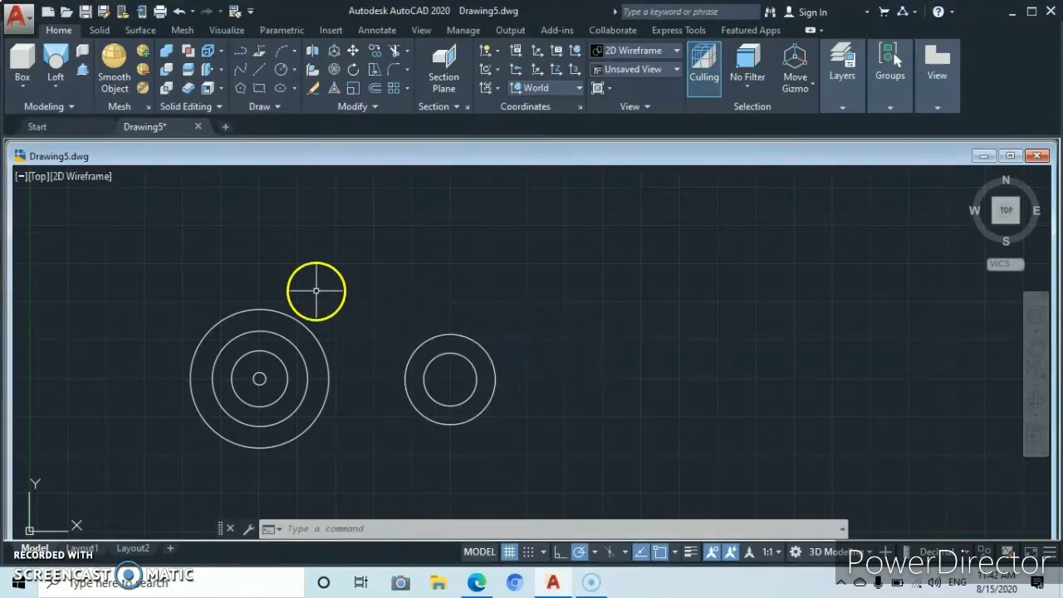
Draw a square rectangle enclosing the right-hand circle pair.
left_click(261, 88)
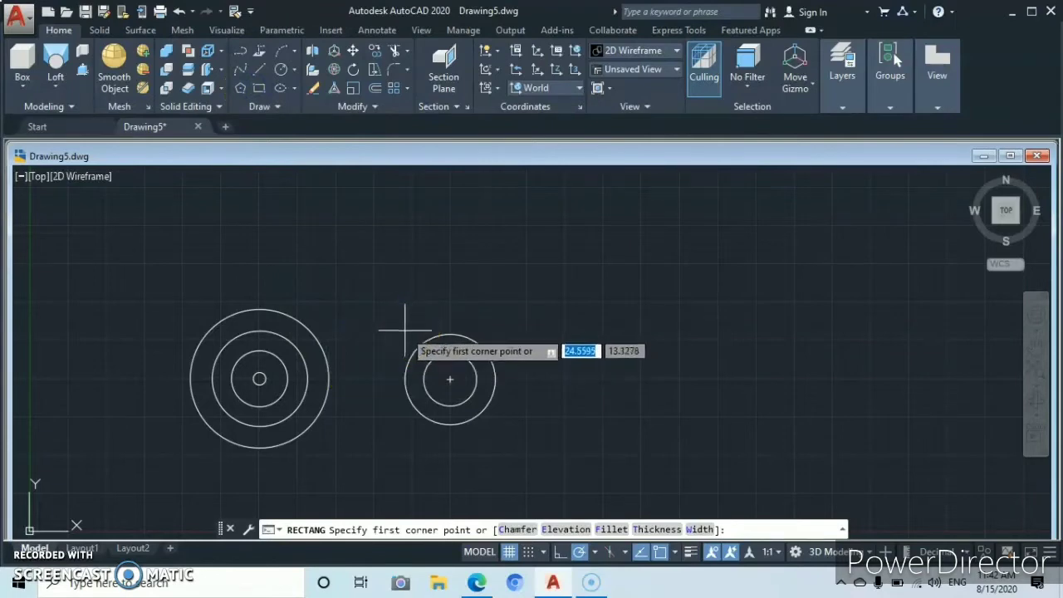
left_click(406, 328)
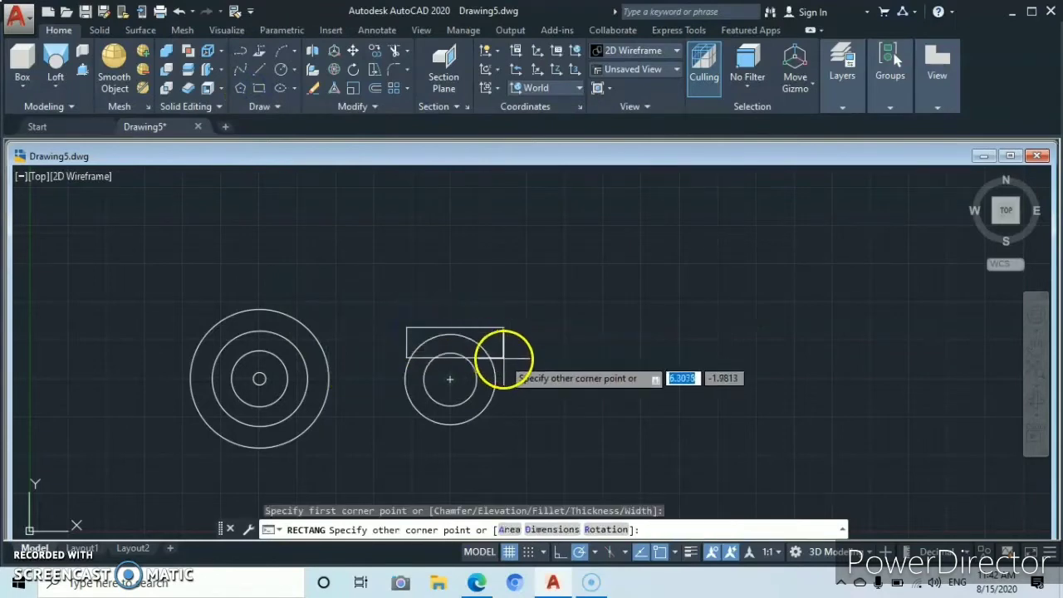
left_click(495, 428)
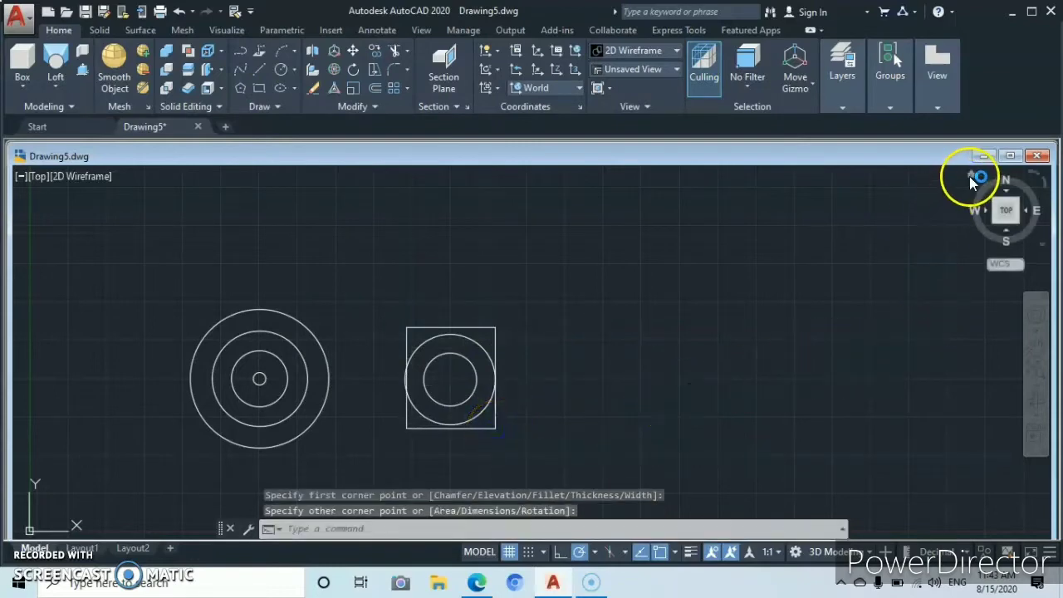
Switch to an isometric view and move the largest left circle straight up along Z.
left_click(971, 173)
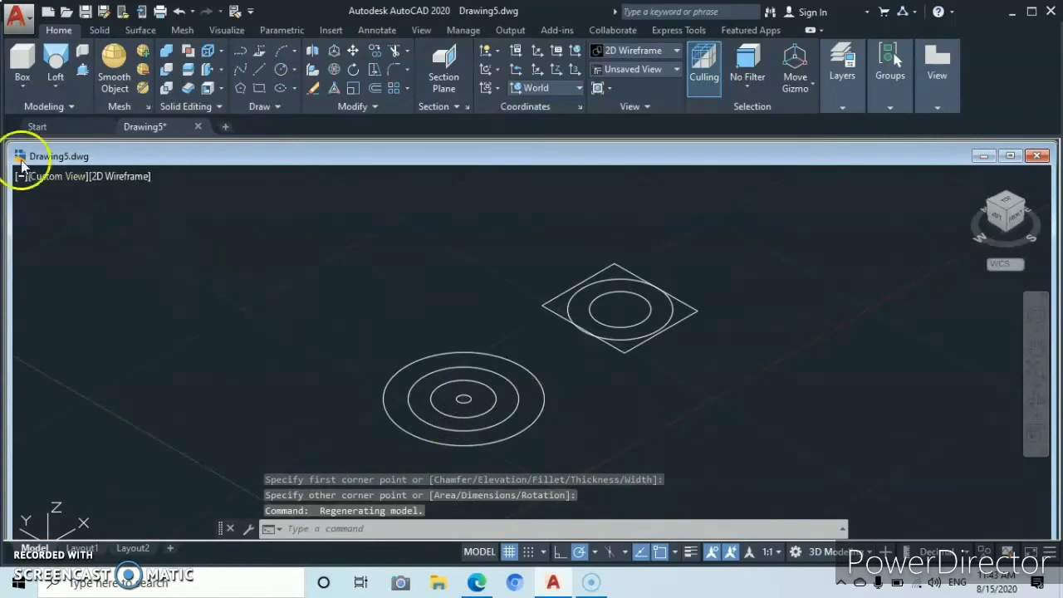
left_click(353, 50)
key("Escape")
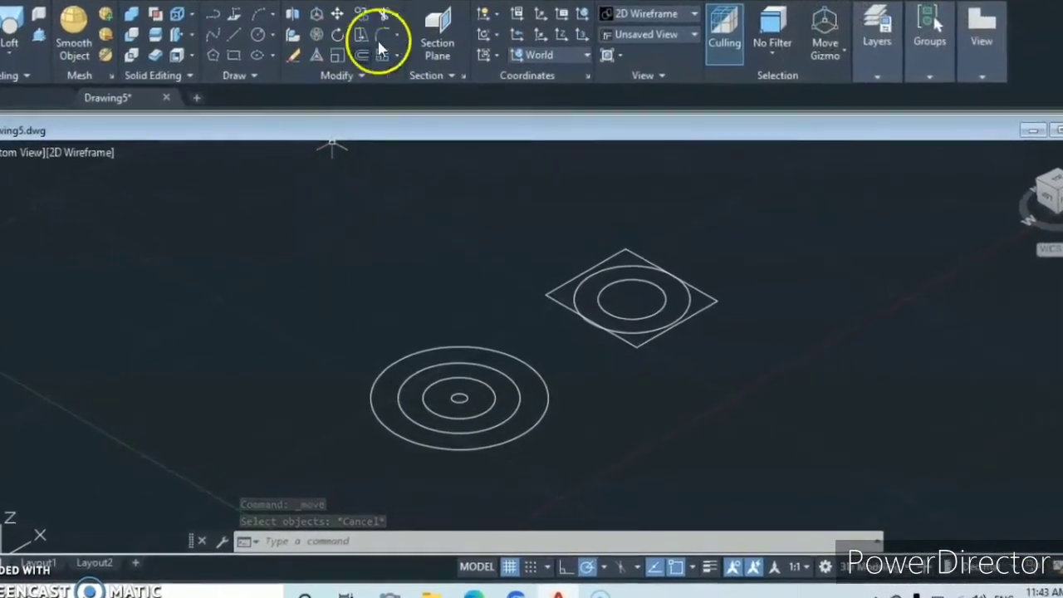
left_click(337, 13)
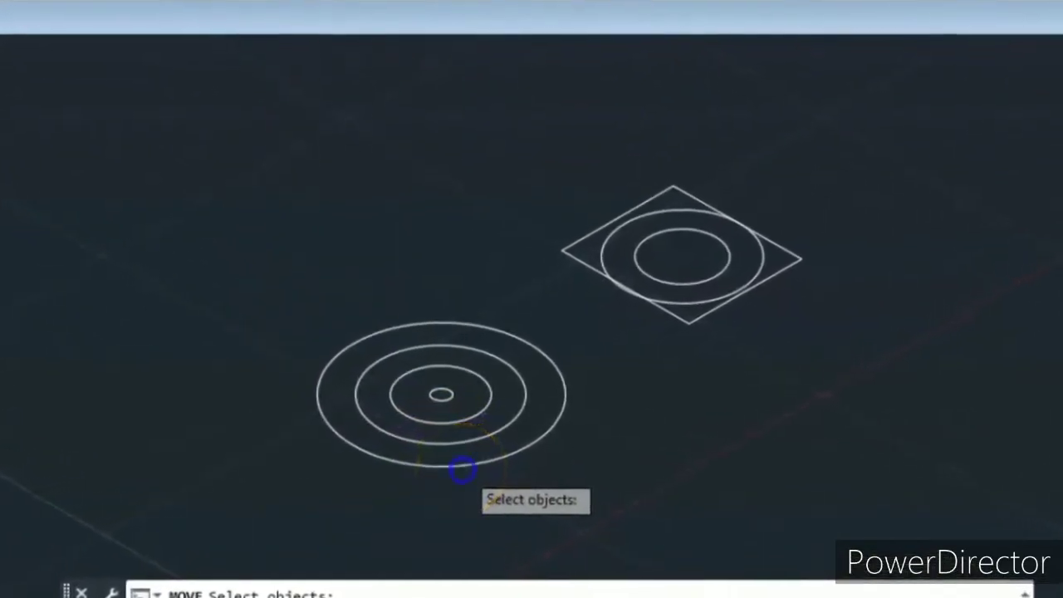
left_click(463, 470)
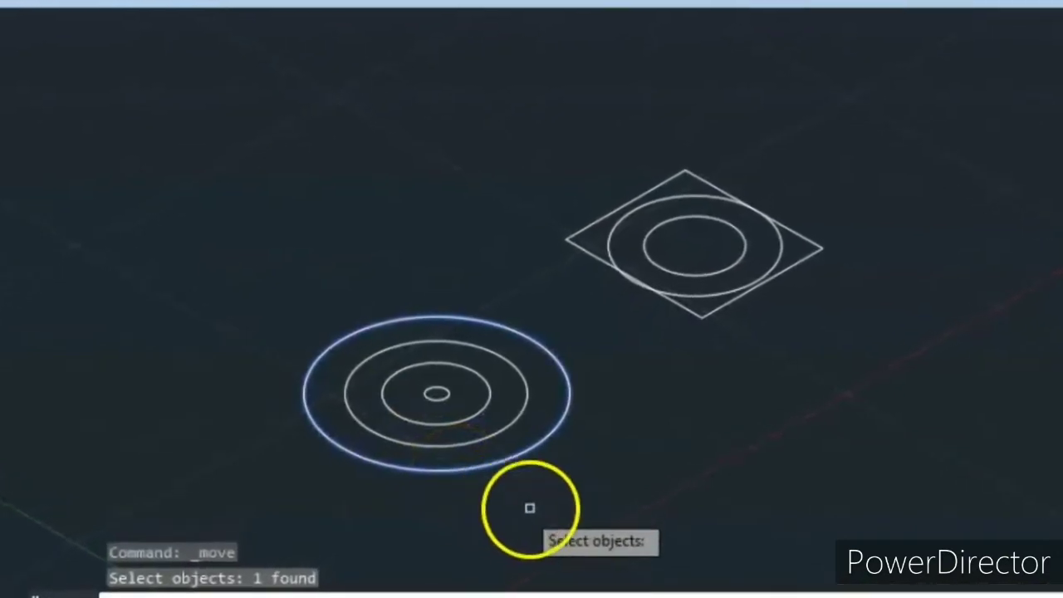
key("Return")
left_click(621, 436)
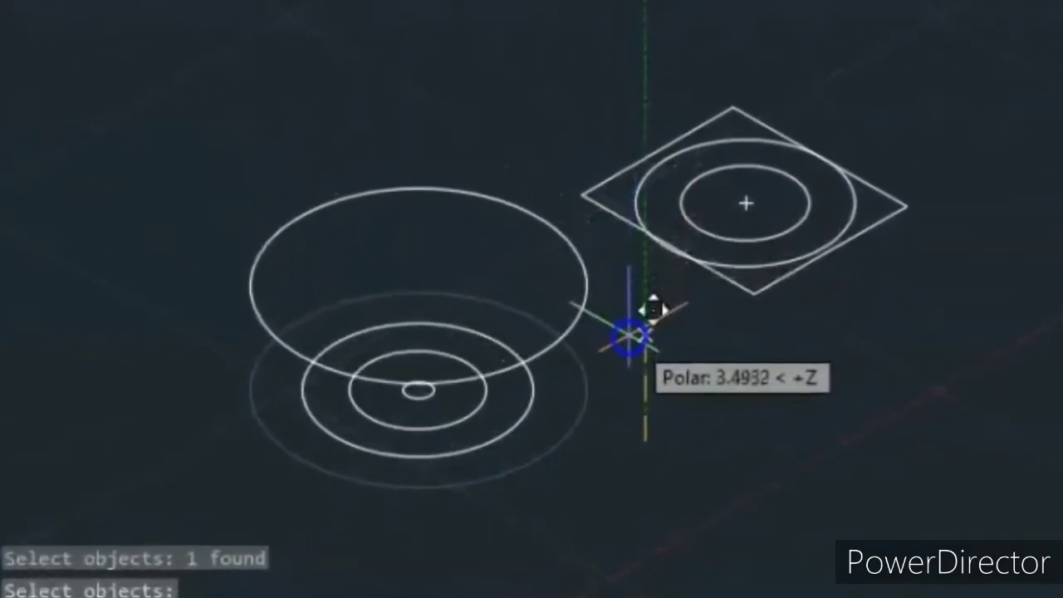
key("Return")
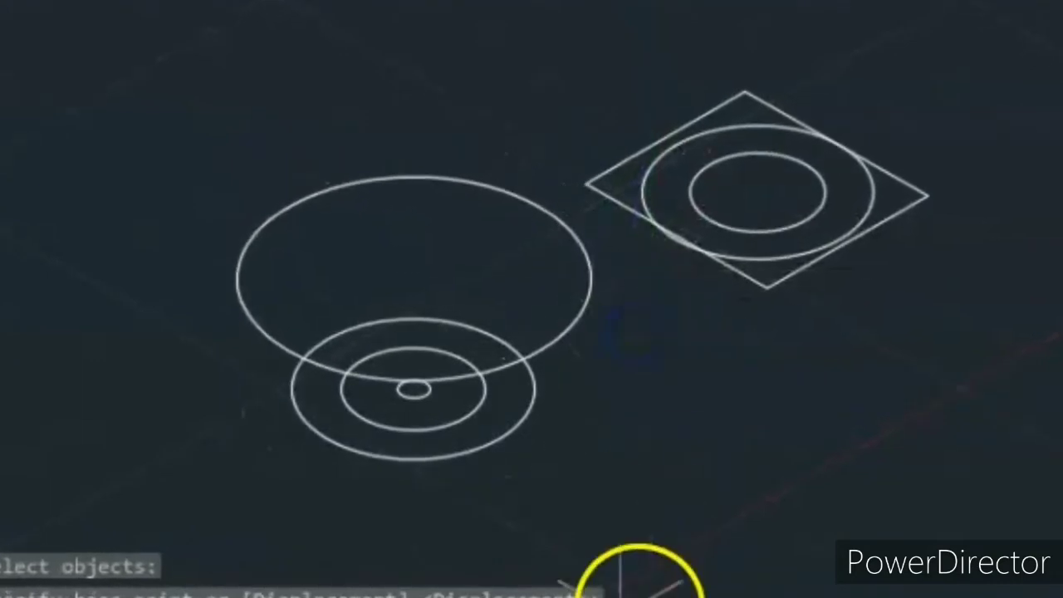
left_click(262, 87)
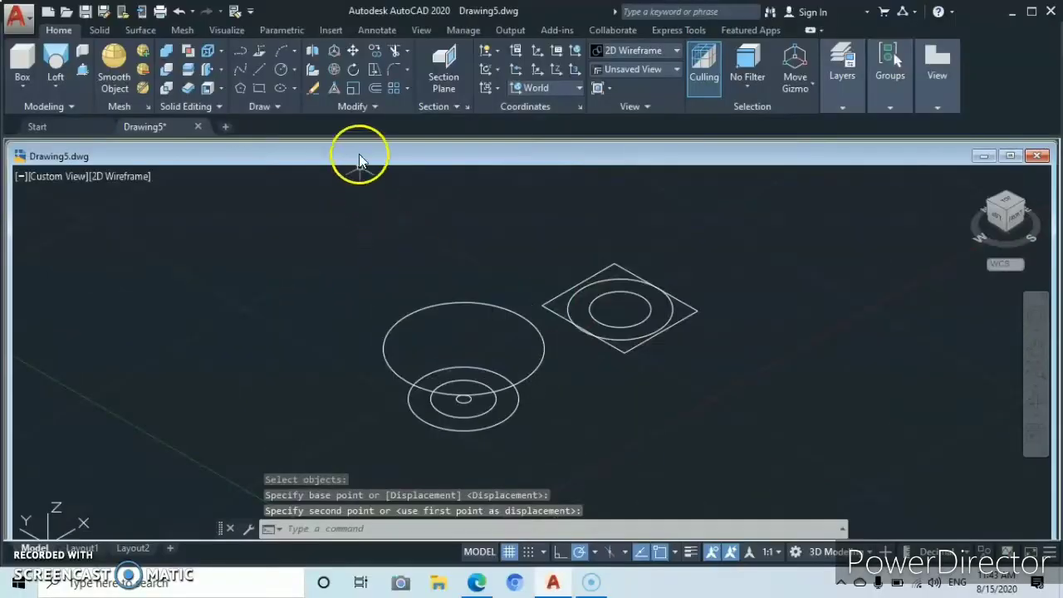
Lift the second-largest left circle to sit above the large circle.
left_click(353, 50)
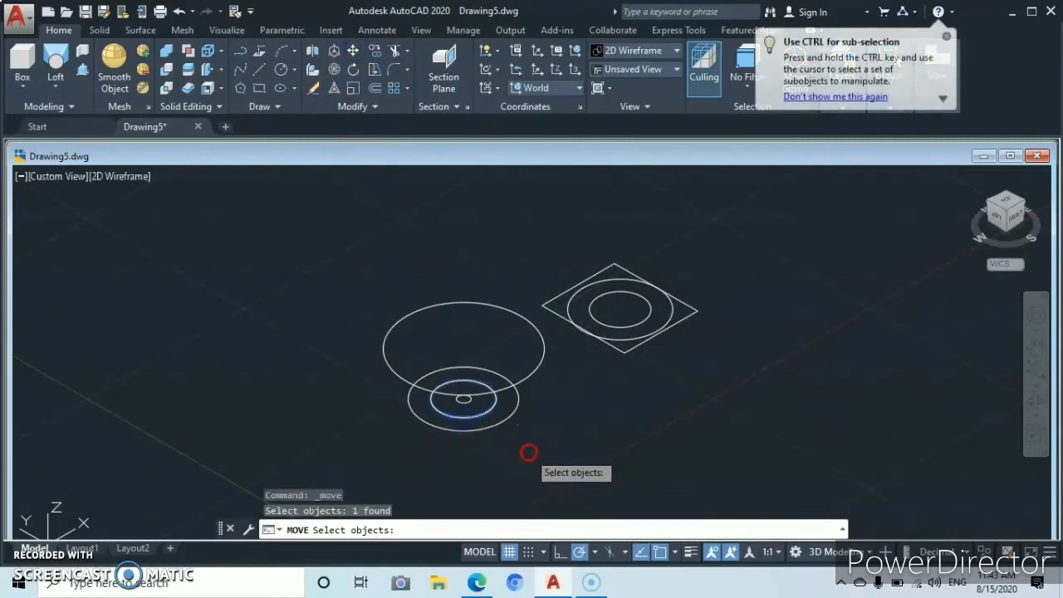
right_click(528, 452)
left_click(556, 429)
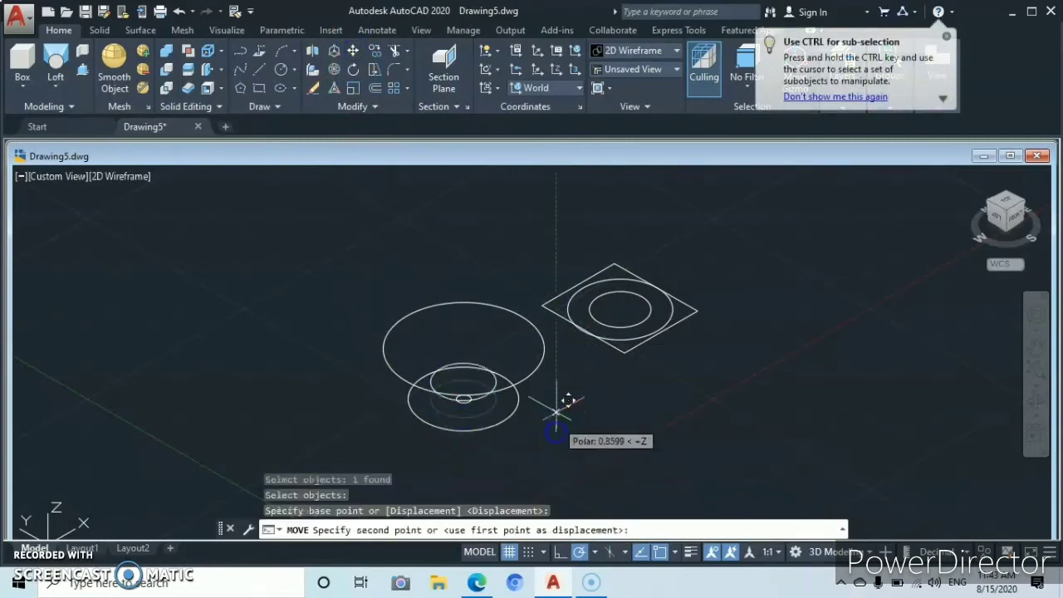
left_click(573, 315)
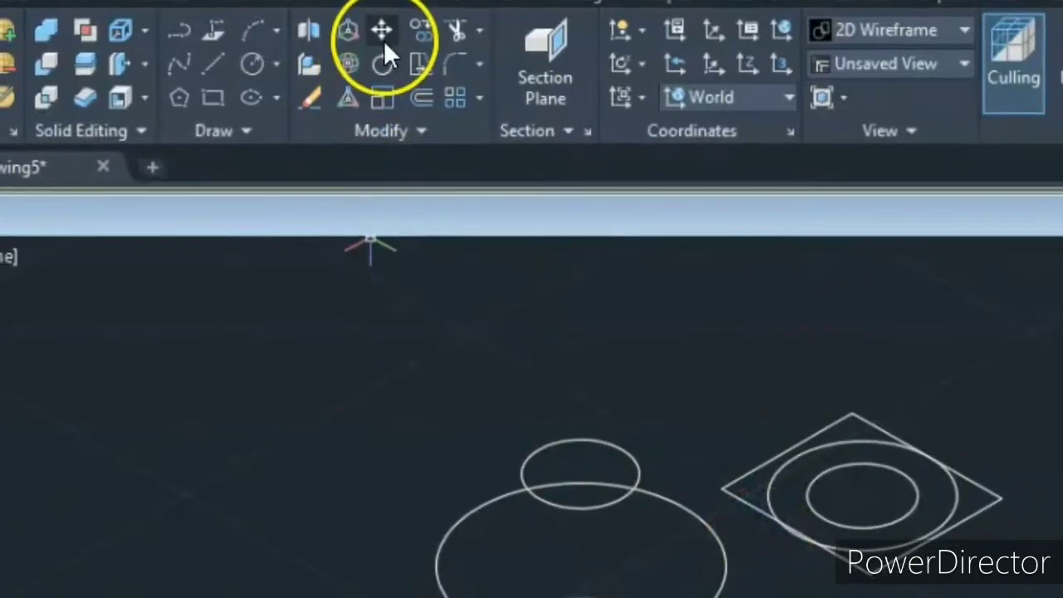
Move the remaining bottom circle high up along Z to form the top rim.
left_click(353, 51)
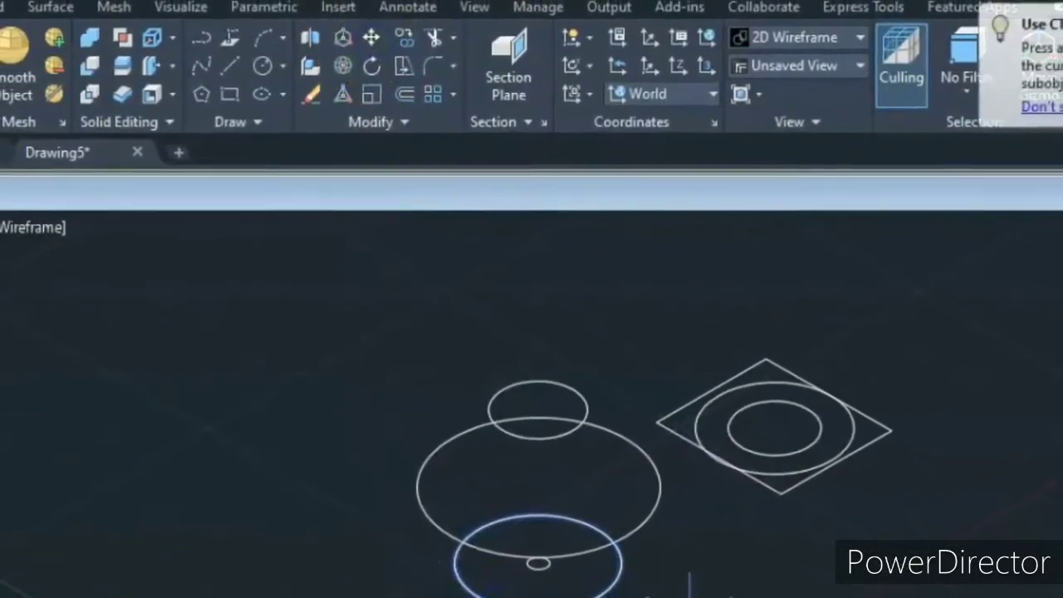
left_click(627, 581)
key("Return")
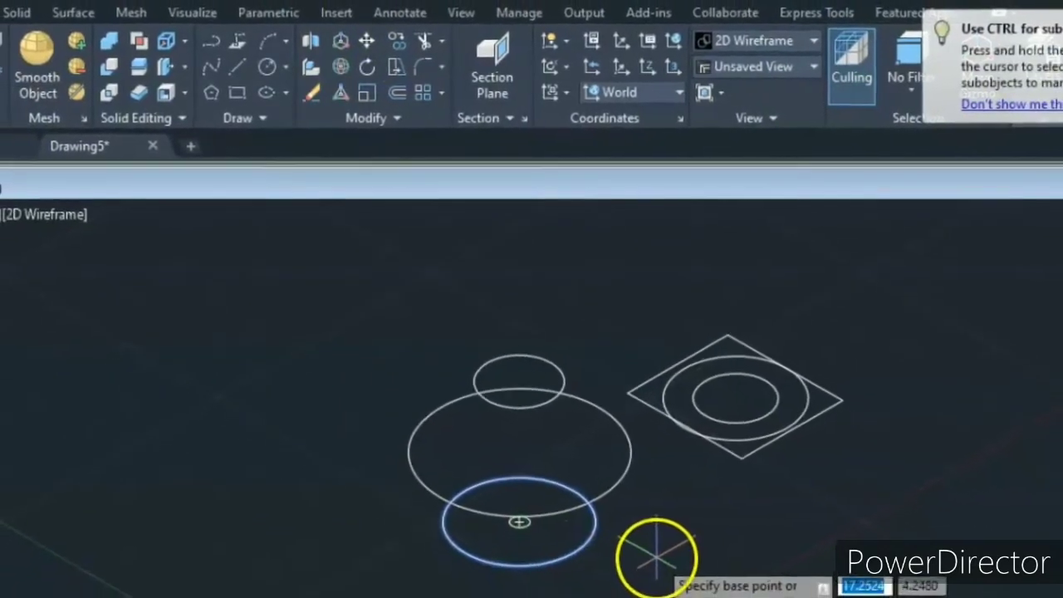
left_click(679, 584)
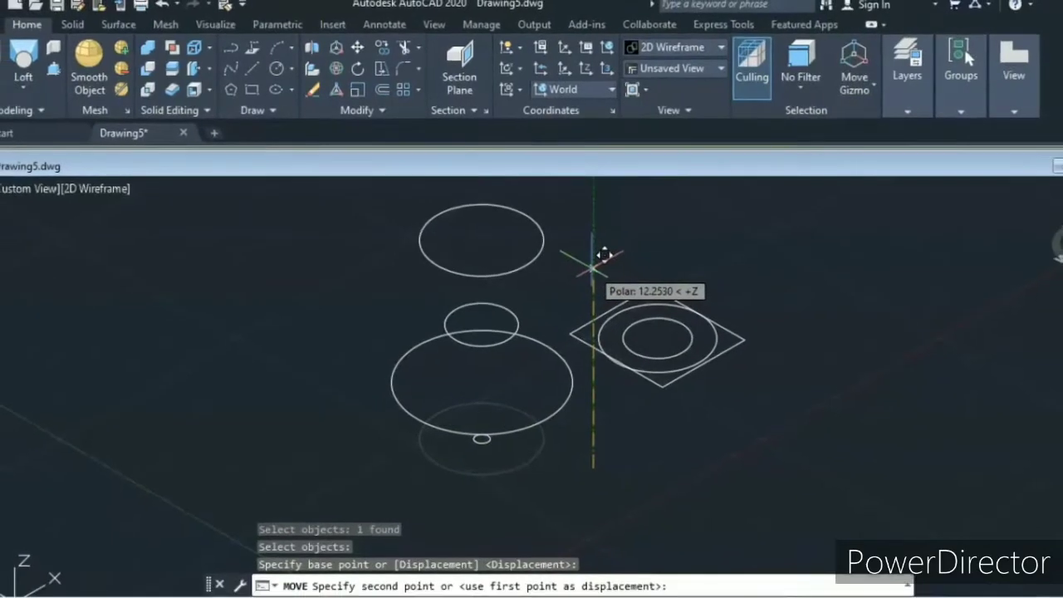
left_click(585, 264)
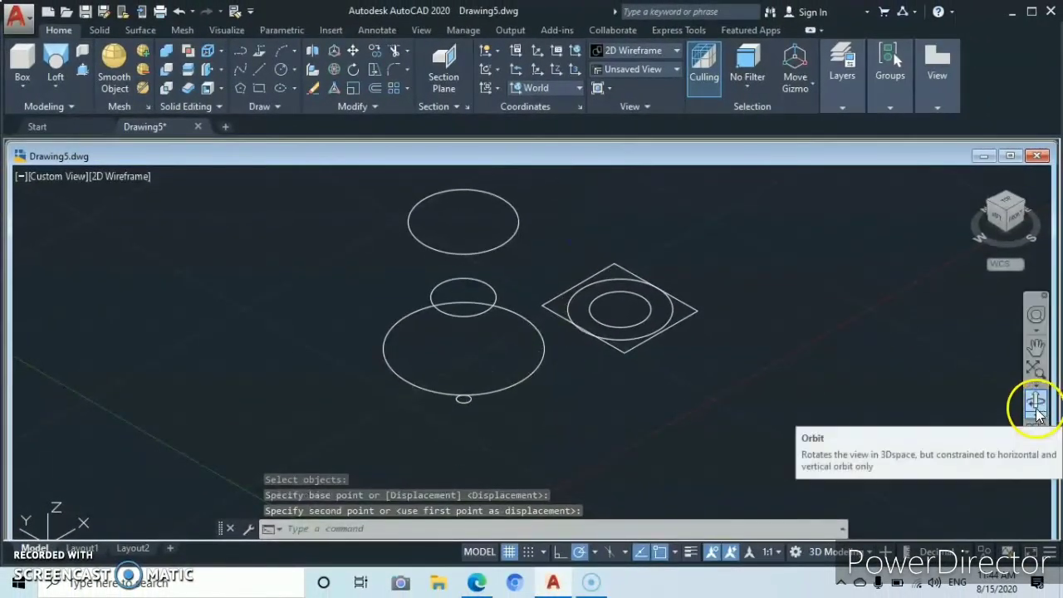
Orbit the view slightly to check the heights of the stacked circles.
left_click(1037, 404)
mouse_move(555, 410)
left_mouse_down()
mouse_move(553, 366)
mouse_move(548, 391)
mouse_move(542, 366)
mouse_move(548, 429)
mouse_move(549, 400)
left_mouse_up()
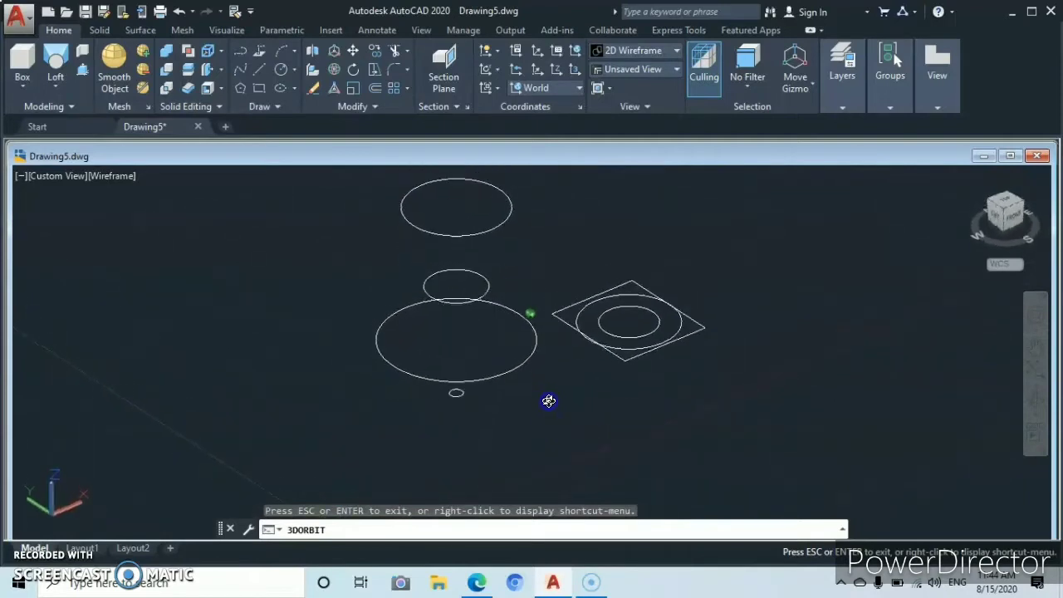
right_click(714, 457)
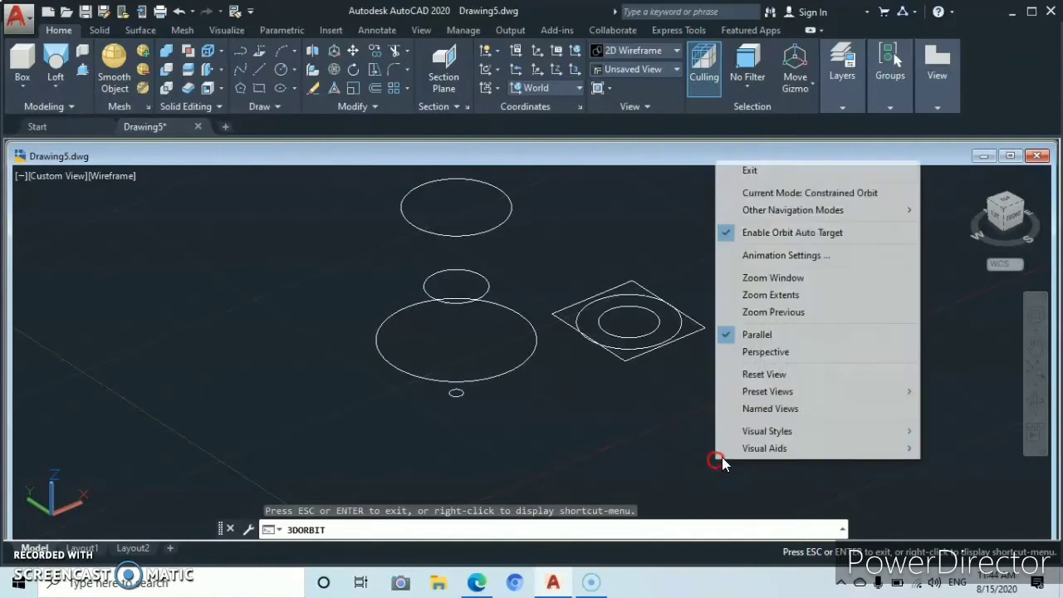
left_click(749, 171)
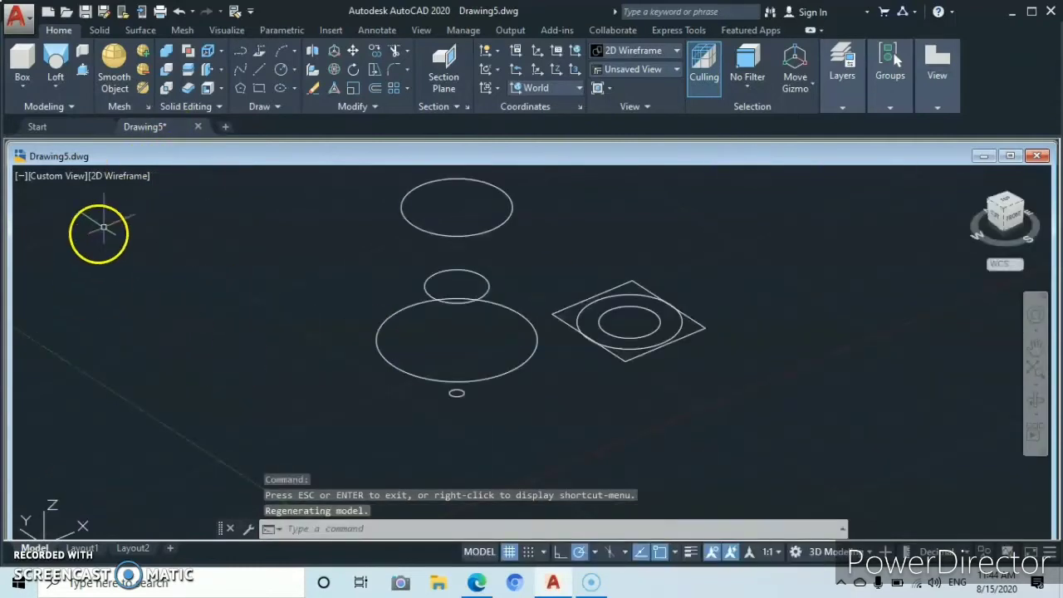
Loft the four circles from base to top as a surface, using cross sections only.
left_click(55, 86)
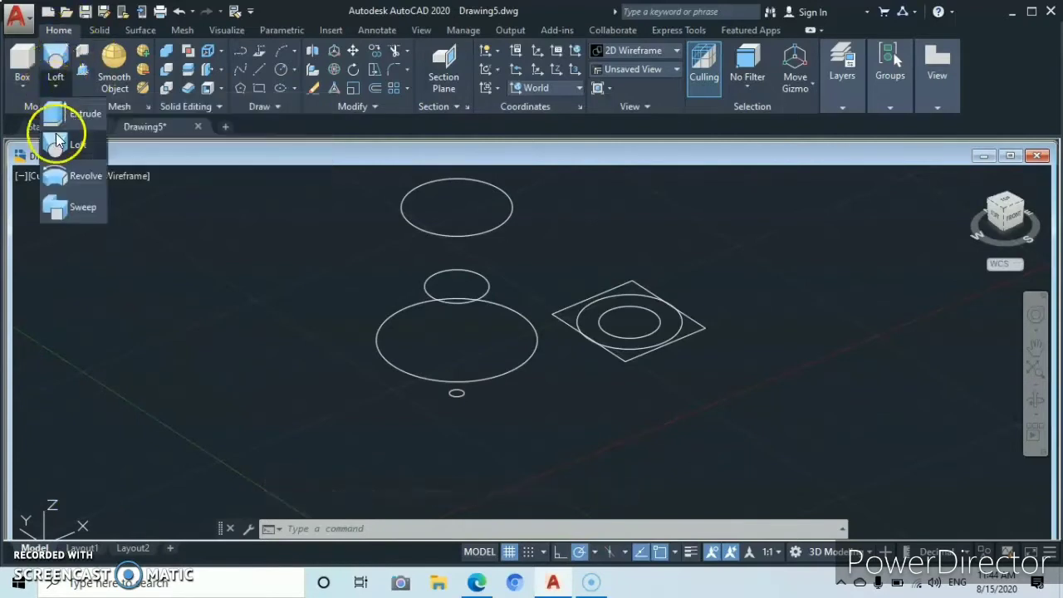
left_click(55, 150)
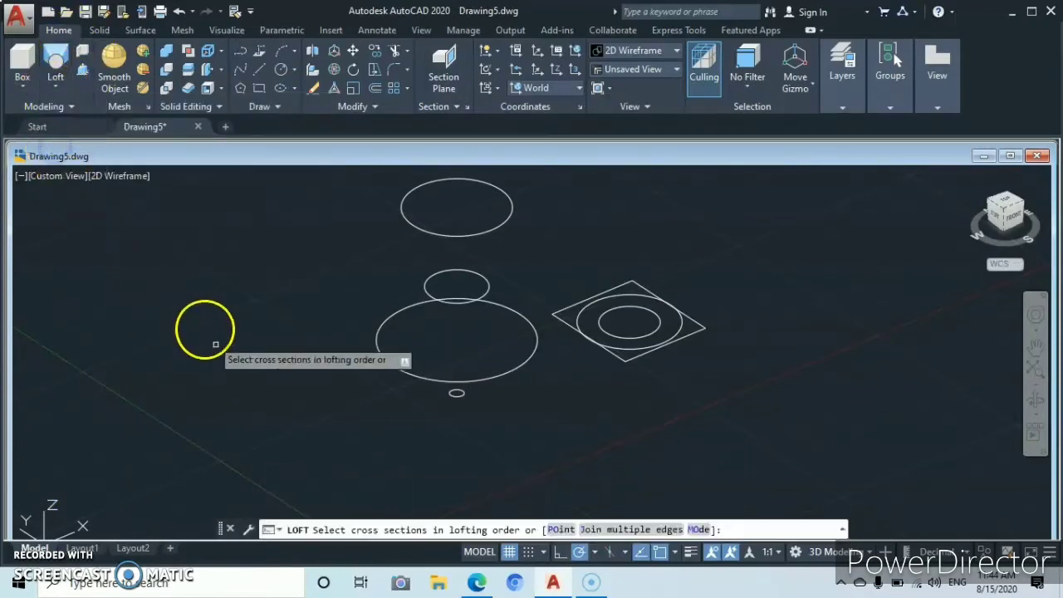
left_click(456, 396)
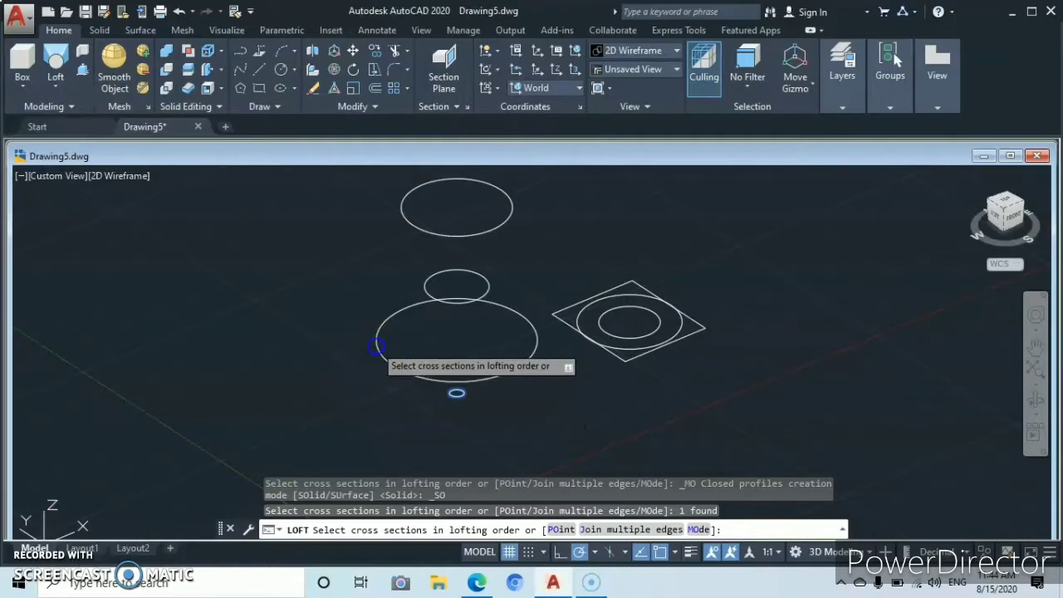
left_click(376, 340)
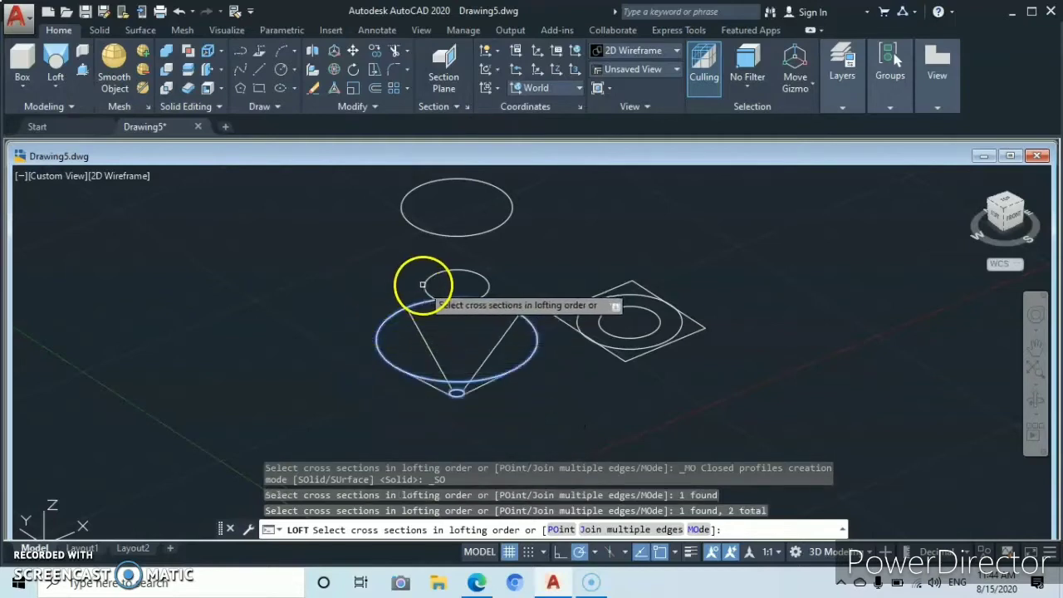
left_click(423, 285)
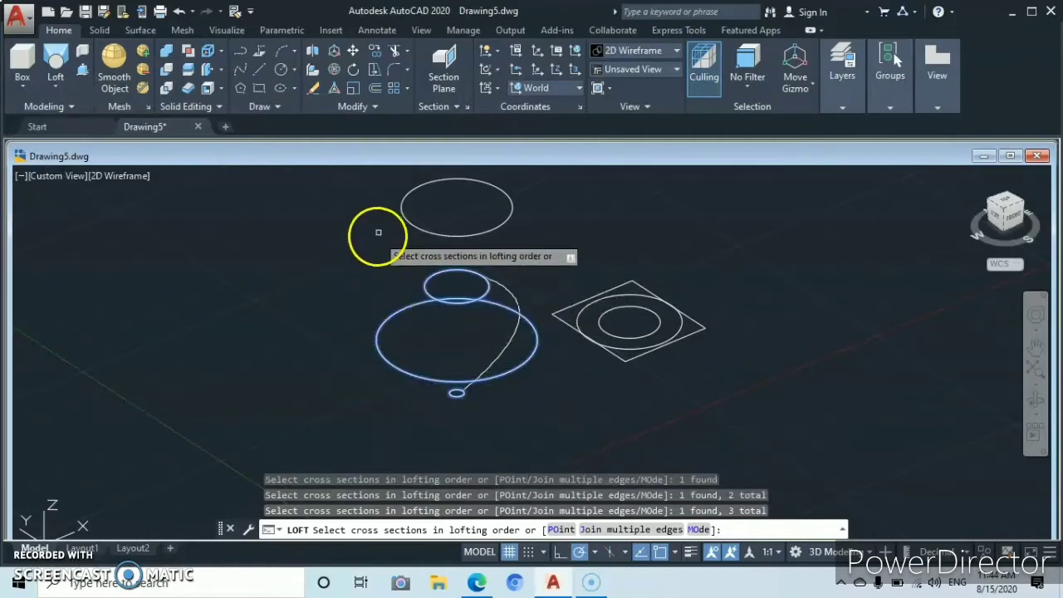
left_click(398, 209)
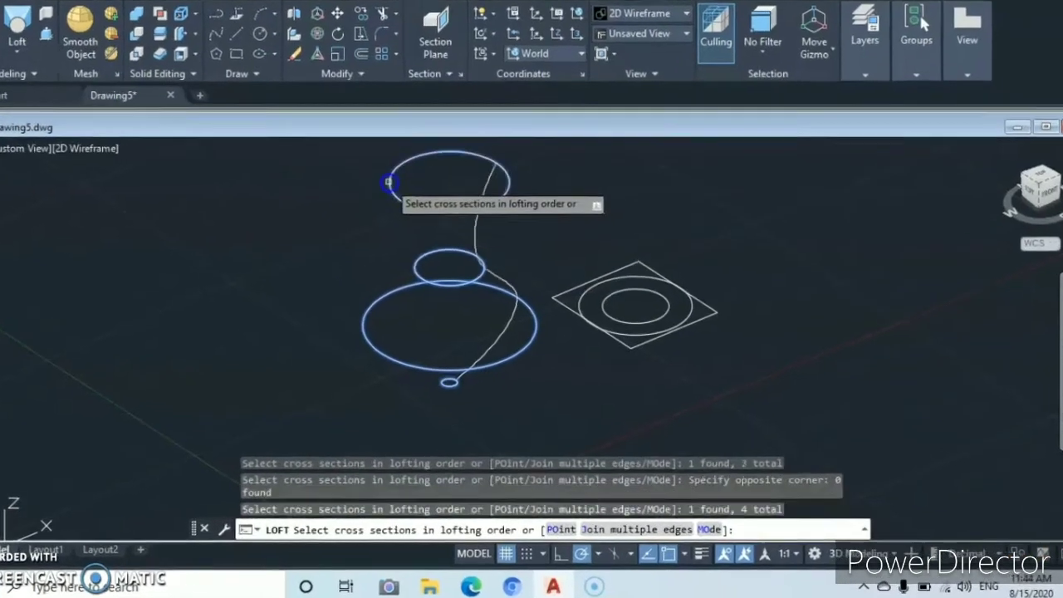
left_click(403, 207)
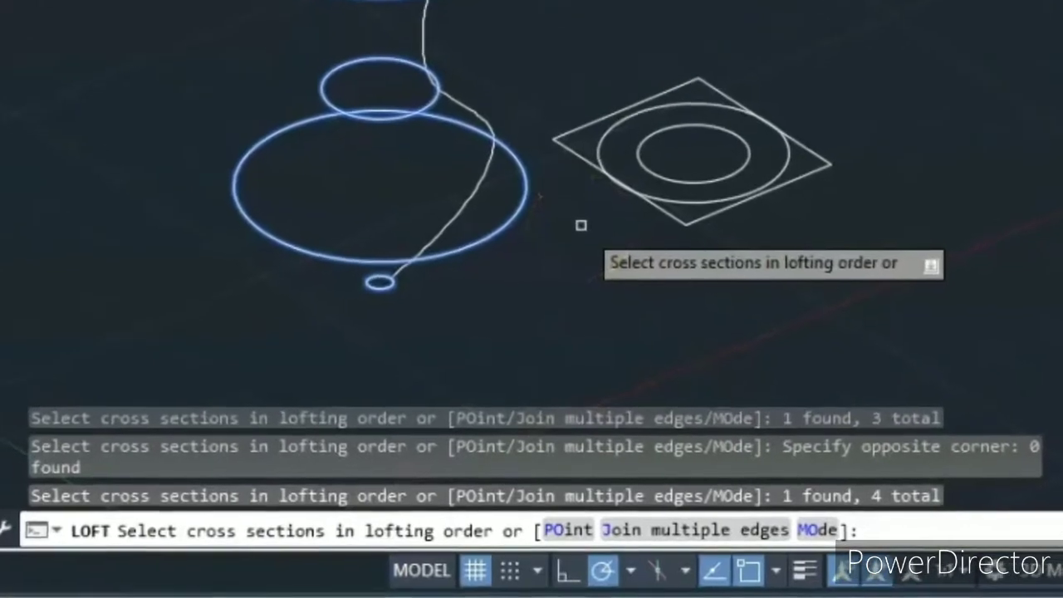
left_click(609, 261)
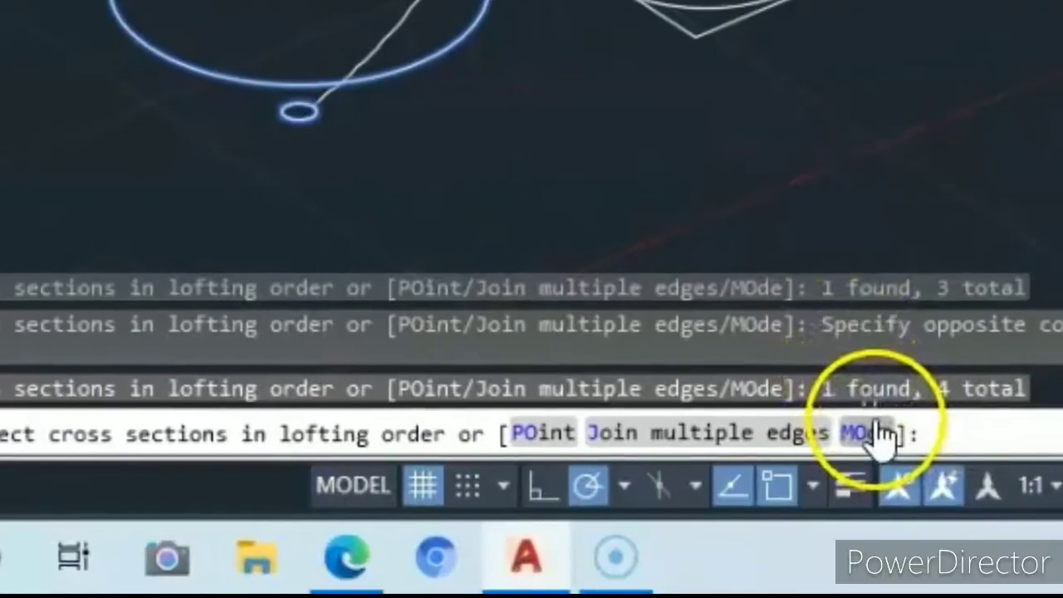
left_click(914, 531)
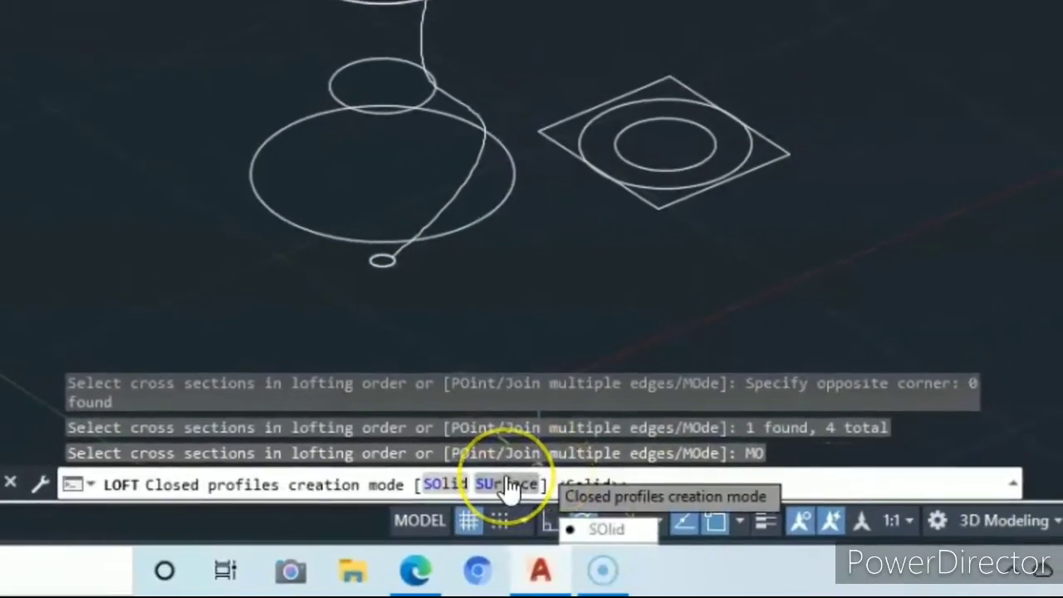
left_click(514, 491)
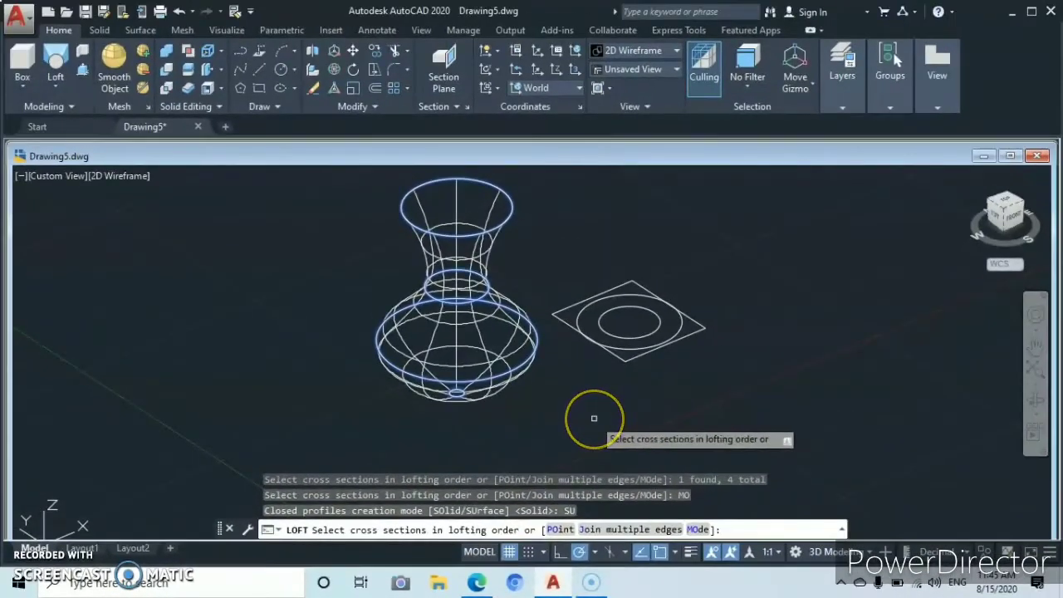
key("Return")
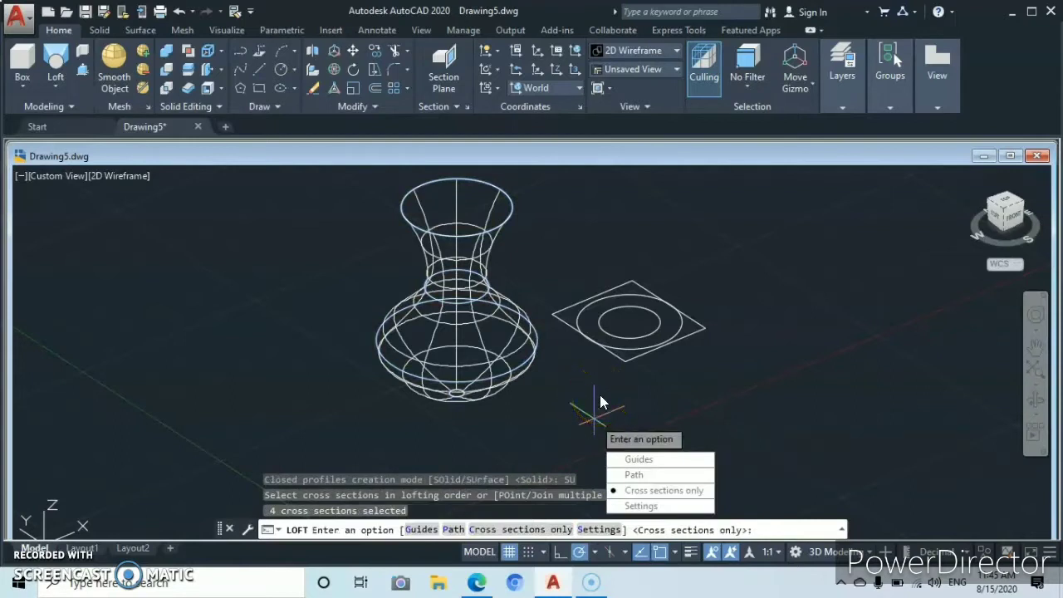
key("Return")
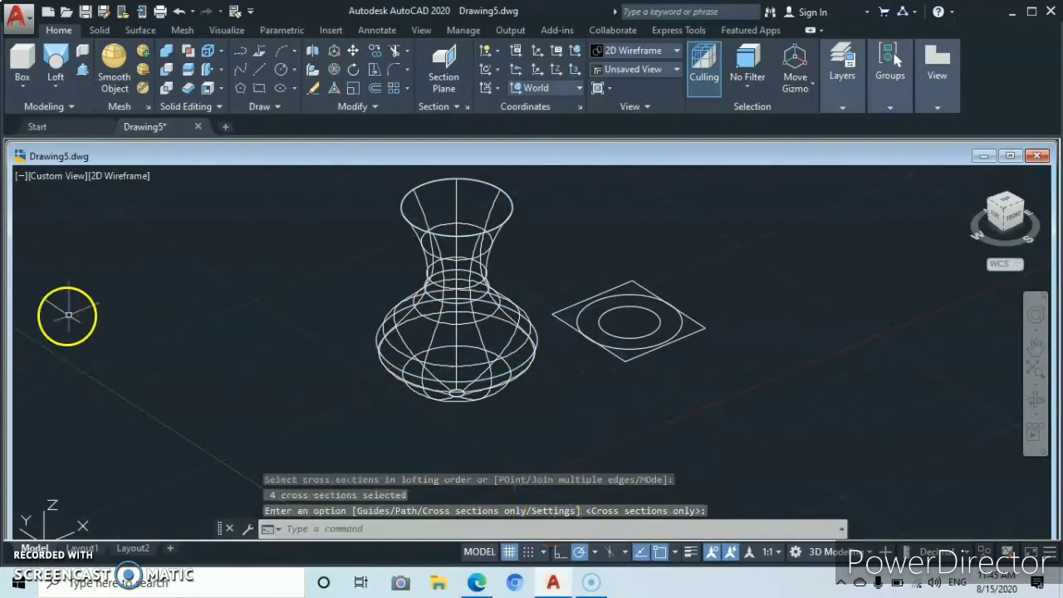
Apply the Shaded visual style and orbit around the vase and box.
left_click(677, 49)
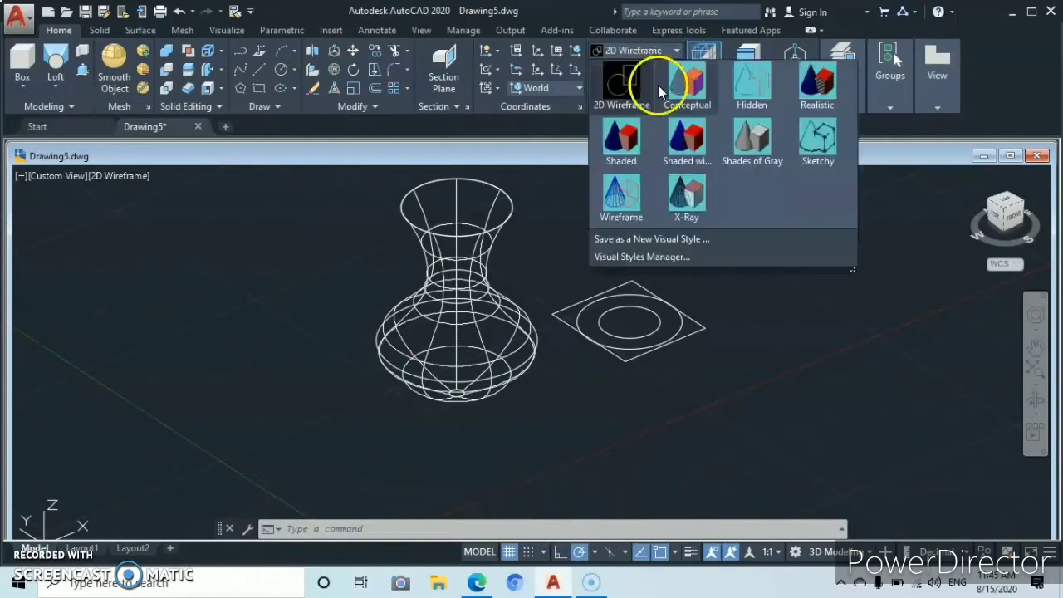
left_click(619, 148)
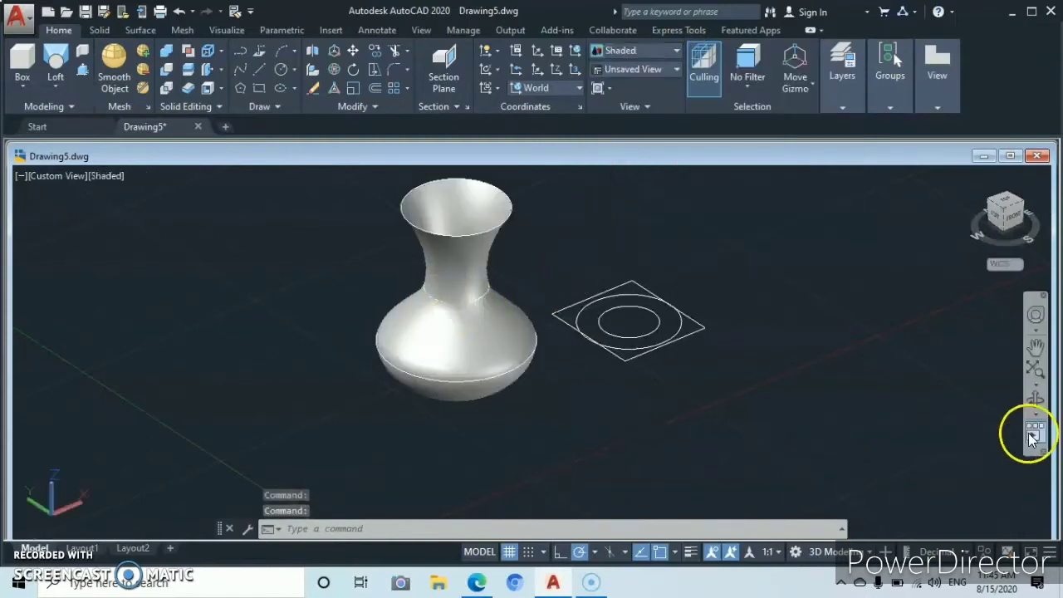
left_click(1034, 403)
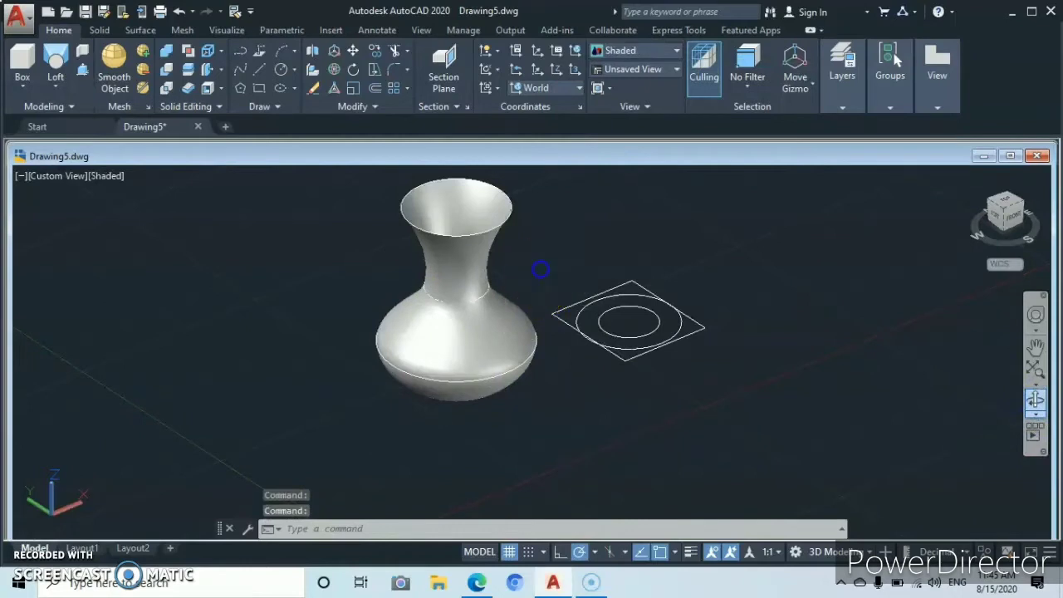
left_click_drag(538, 287, 540, 277)
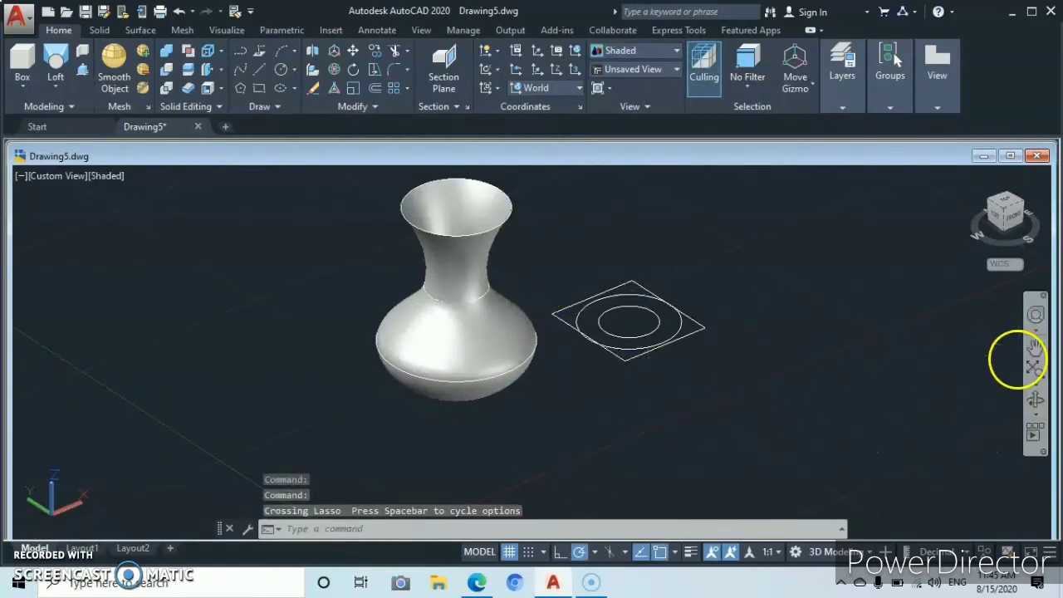
left_click(1032, 403)
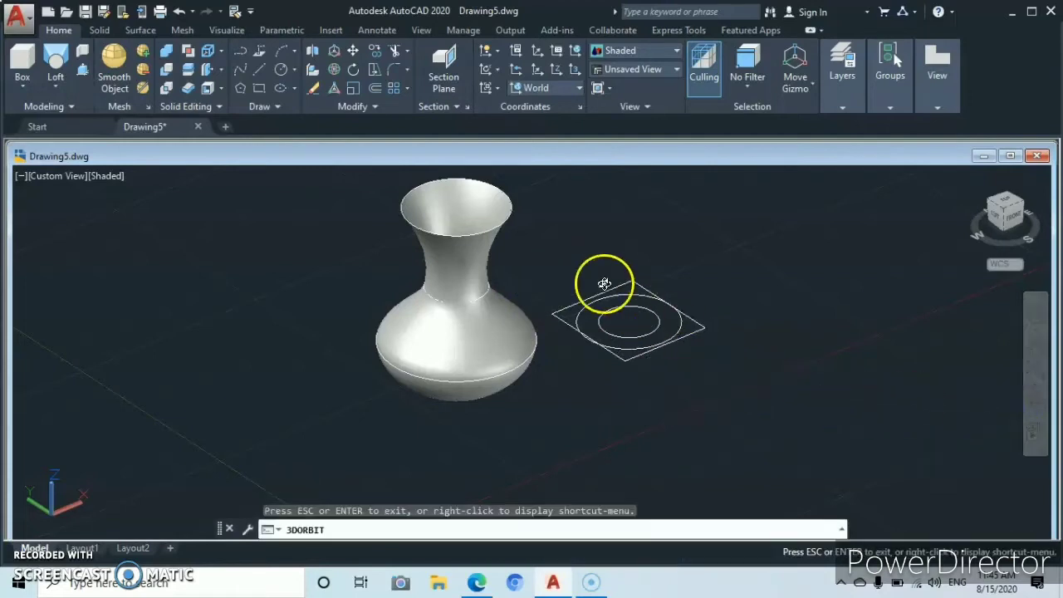
left_click_drag(566, 240, 553, 310)
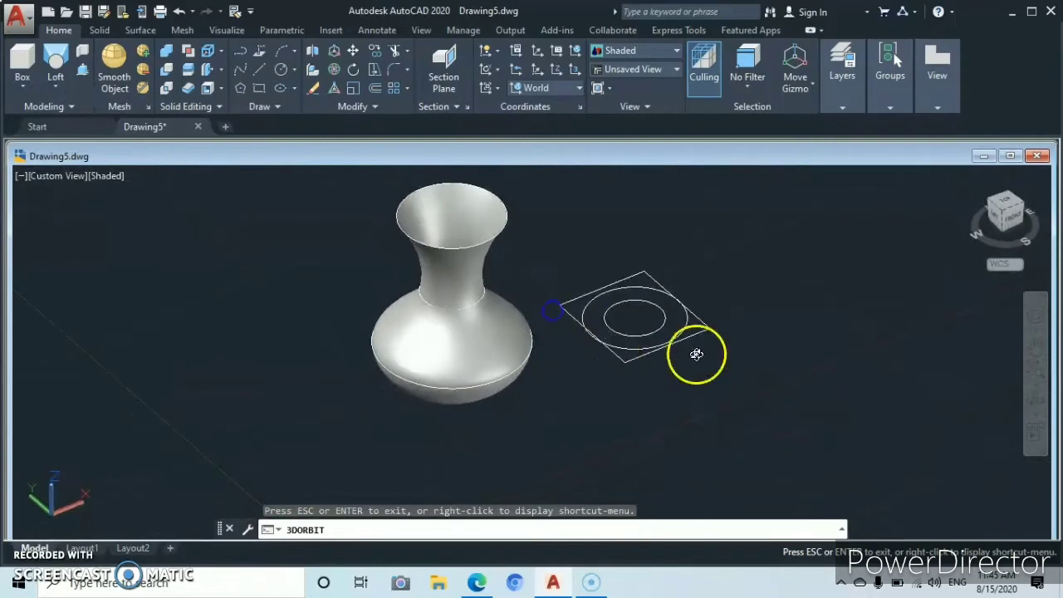
right_click(772, 372)
left_click(873, 80)
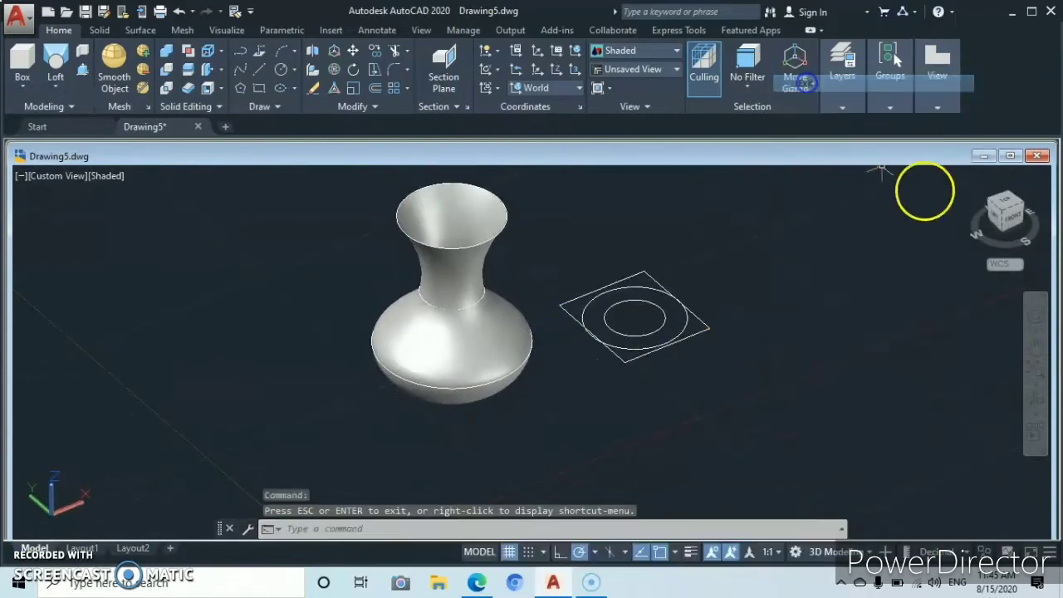
Return to the home view and switch to parallel projection.
left_click(971, 174)
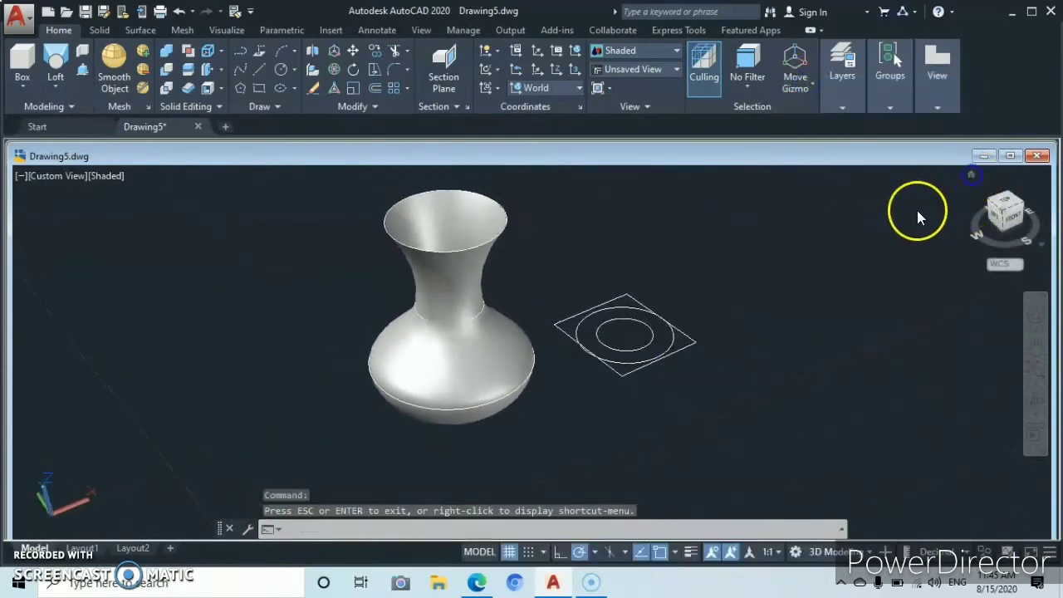
right_click(1019, 266)
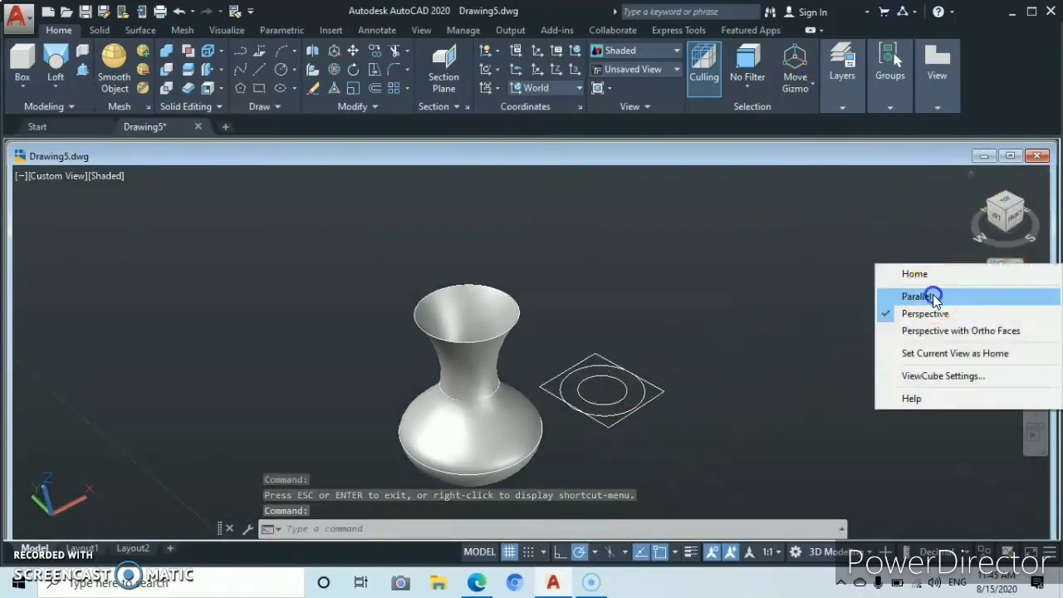
left_click(921, 296)
scroll(516, 256, "up", 2)
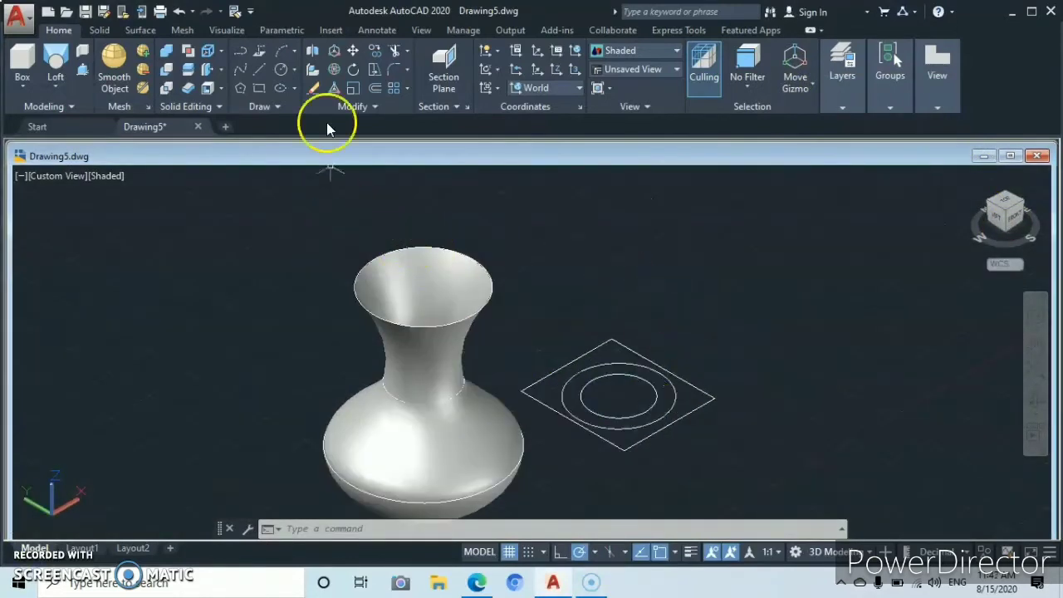
Move the square straight up high above the right-hand circles.
left_click(353, 52)
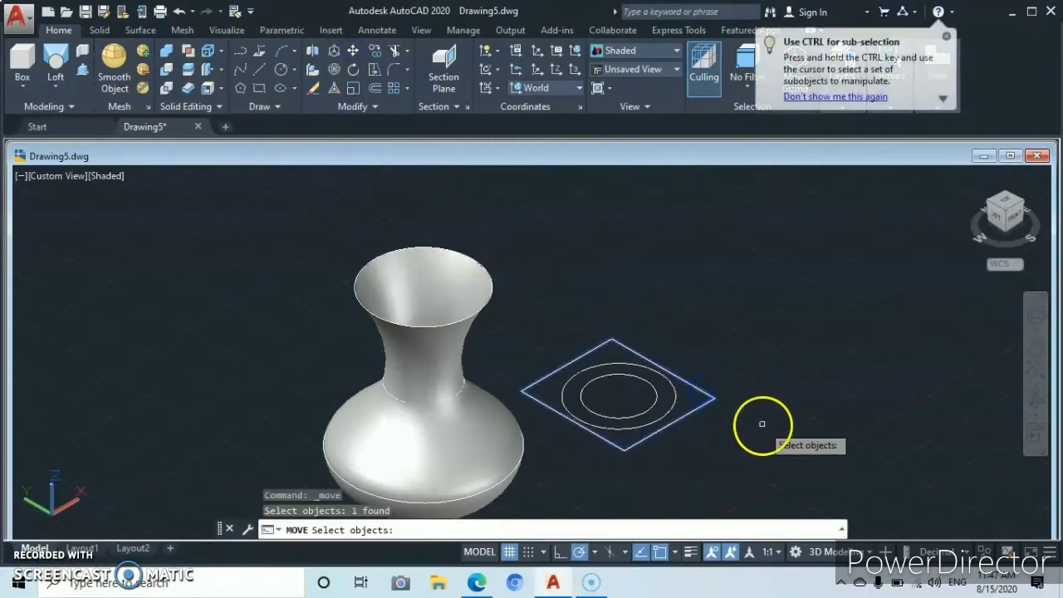
key("Return")
left_click(773, 404)
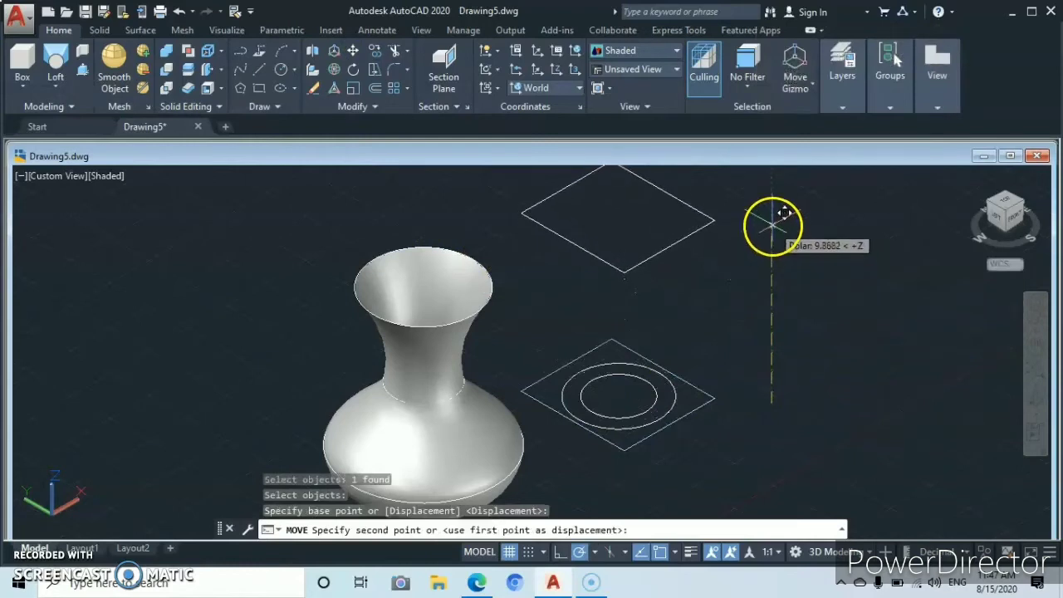
left_click(773, 224)
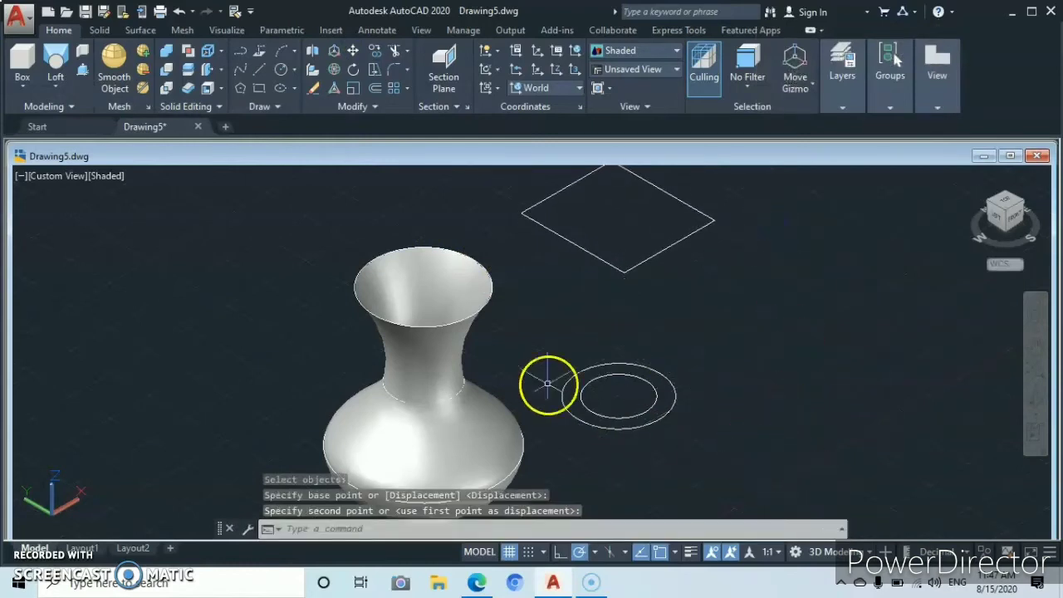
Lift the inner right-hand circle partway up toward the square.
left_click(355, 51)
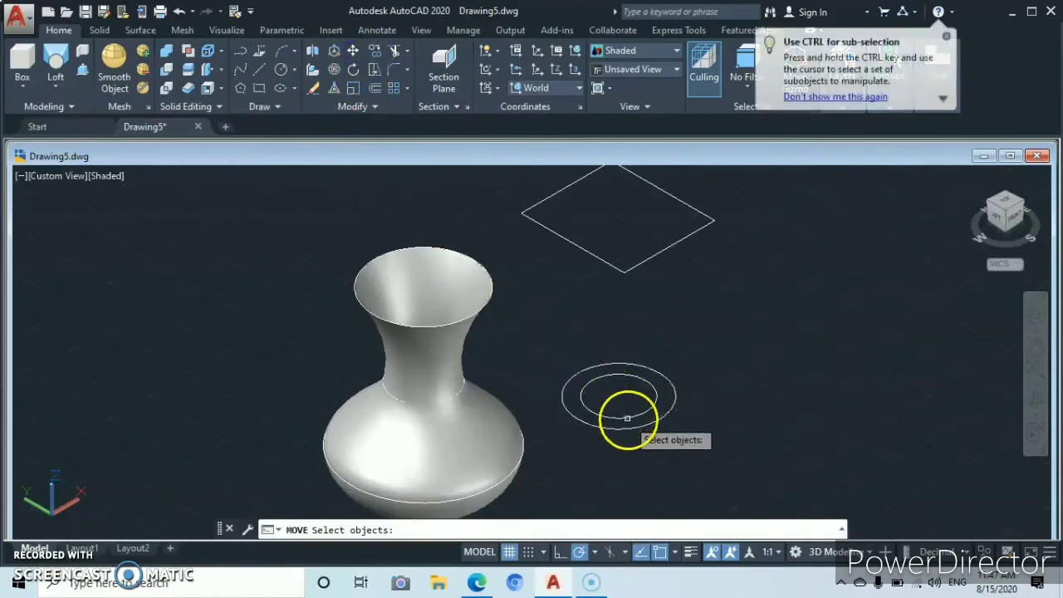
key("Return")
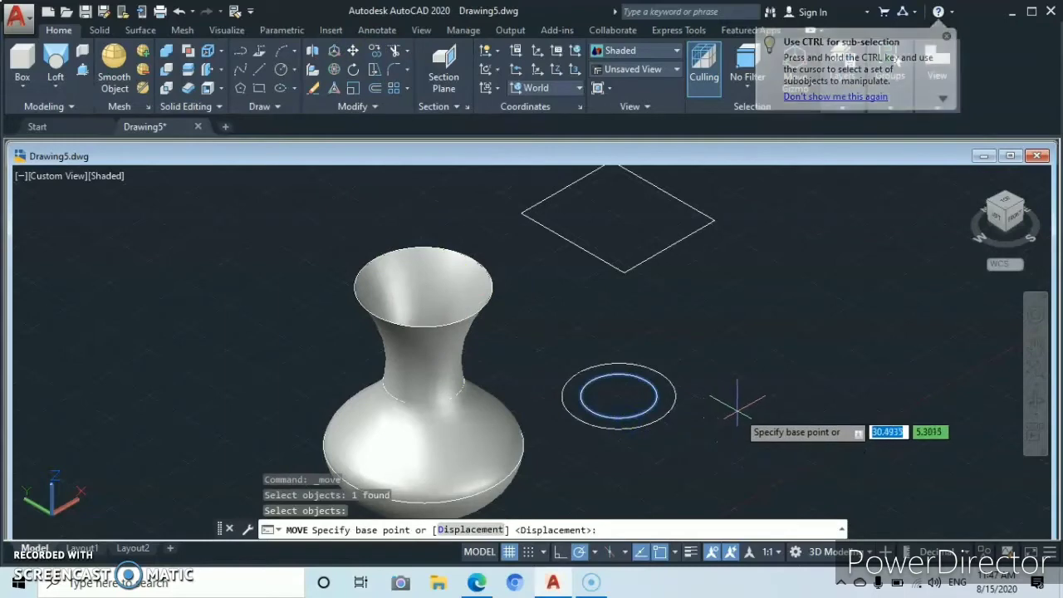
left_click(734, 425)
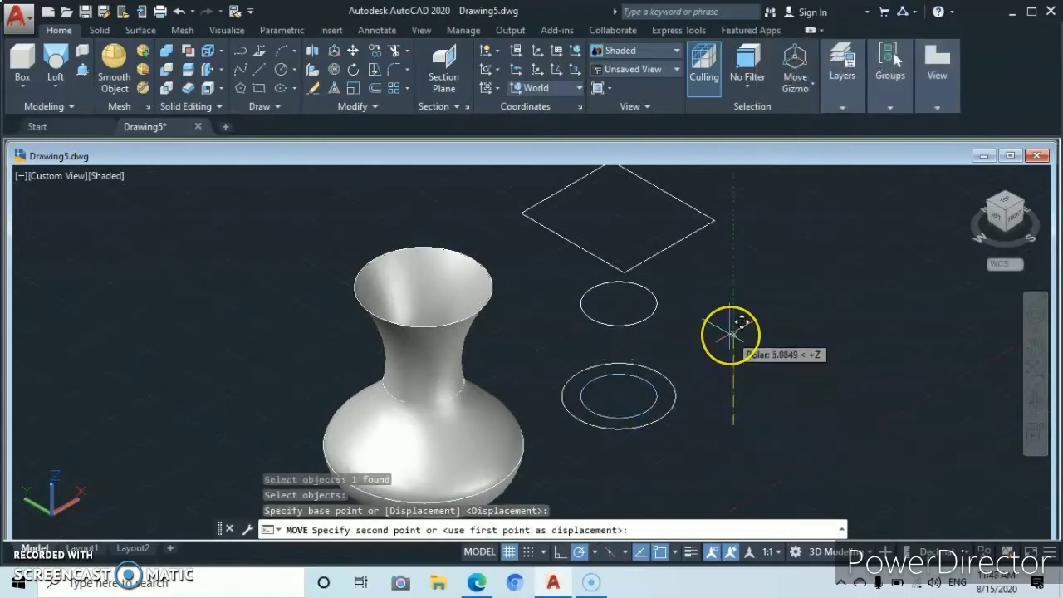
left_click(729, 333)
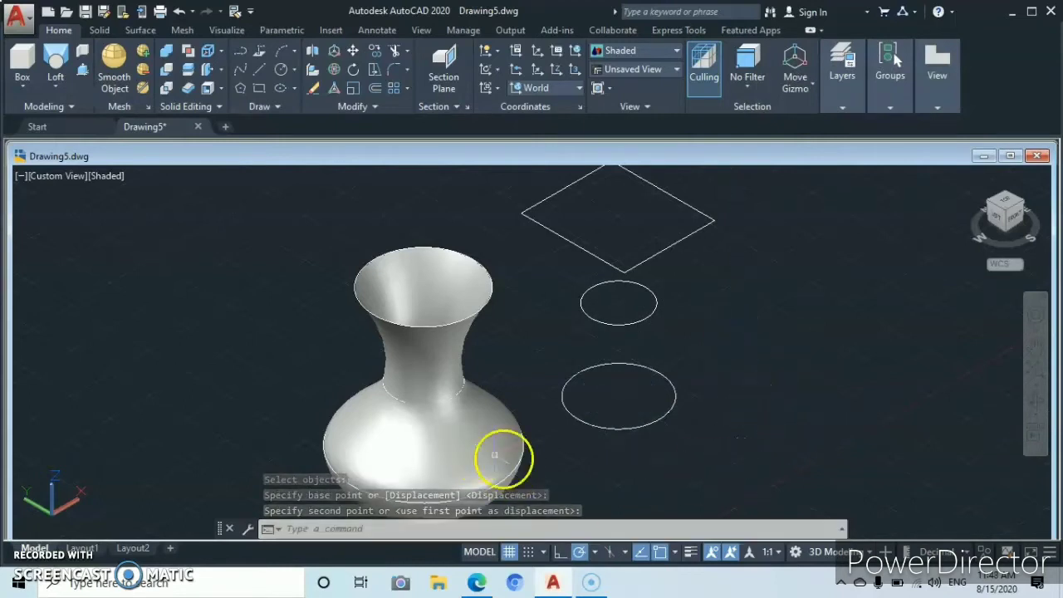
Loft the base circle, top square and middle circle into a solid with cross sections only.
left_click(56, 63)
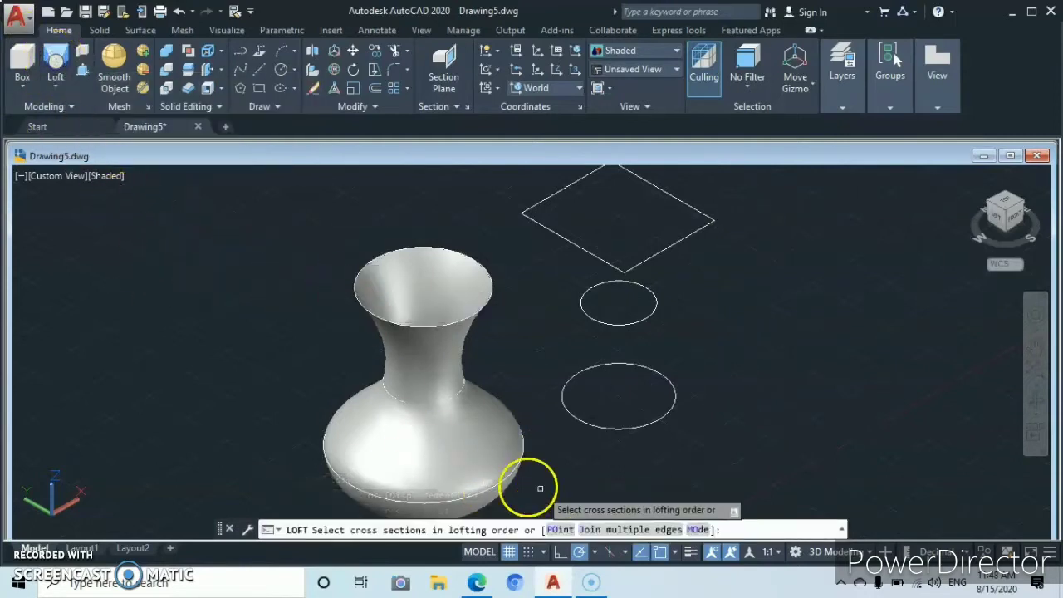
left_click(588, 424)
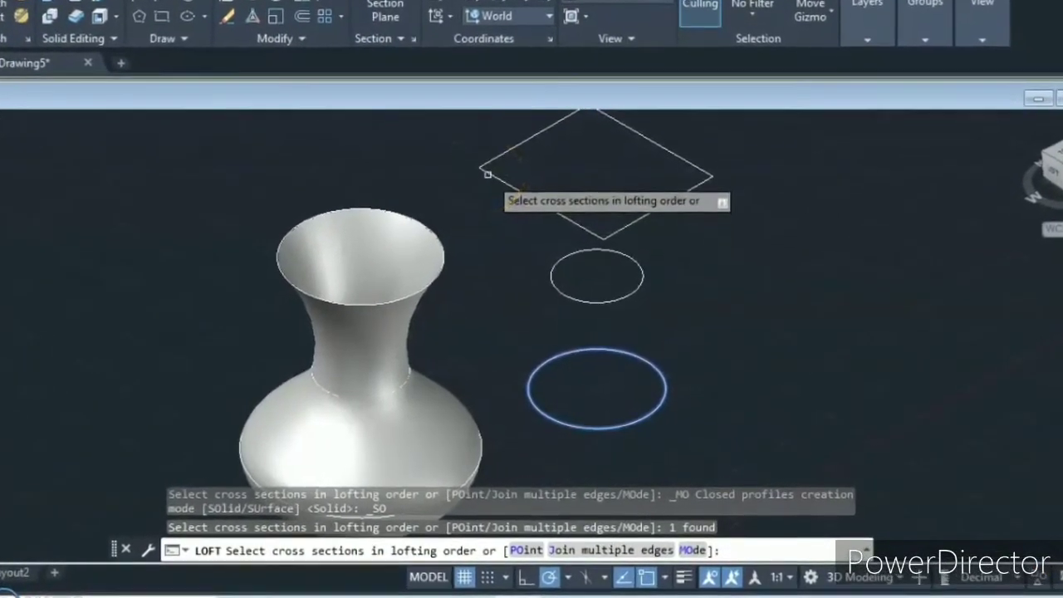
left_click(491, 178)
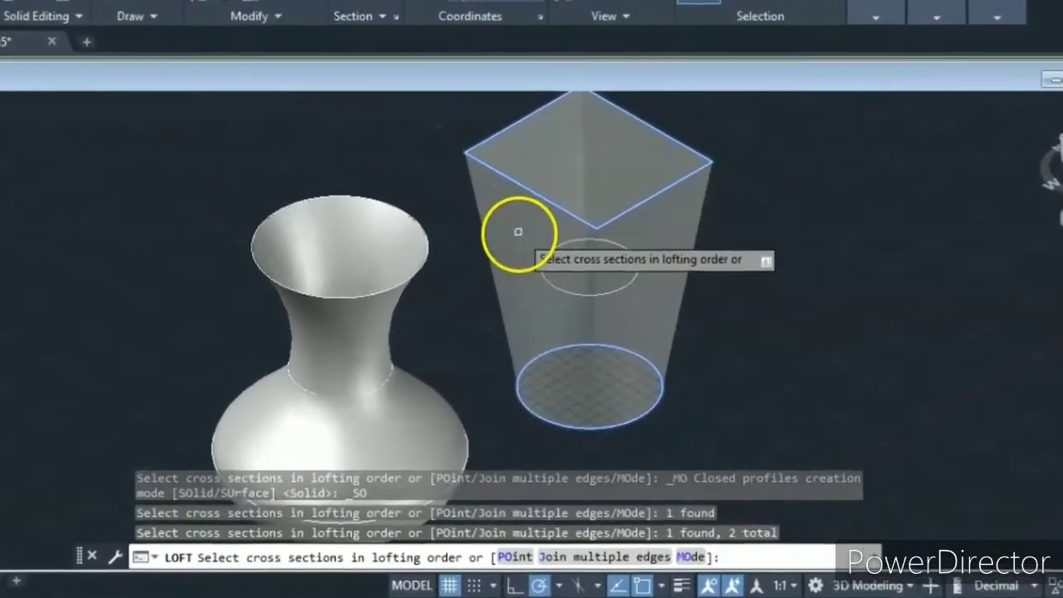
left_click(536, 274)
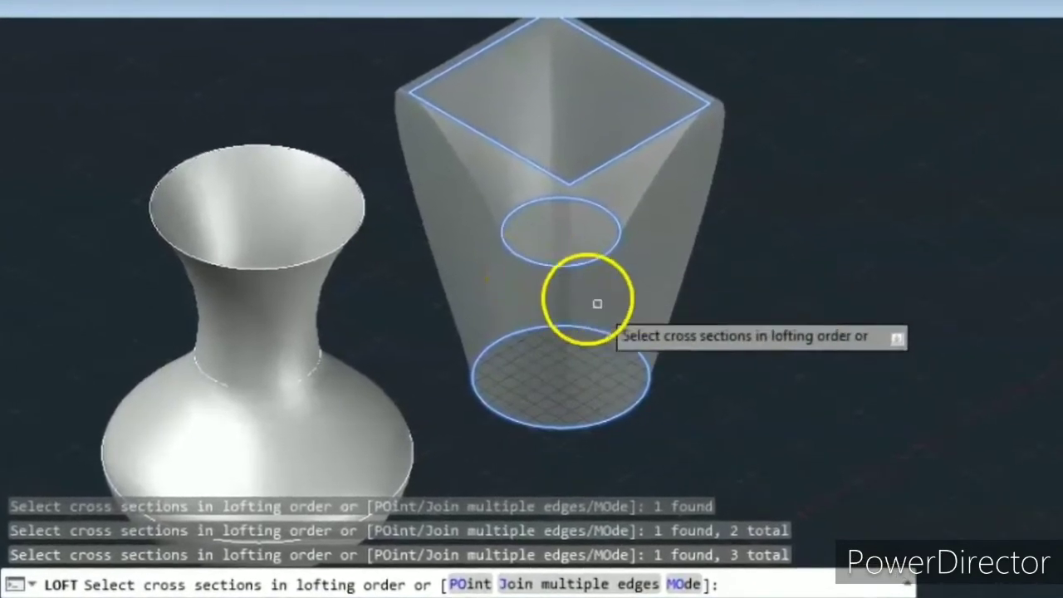
key("Return")
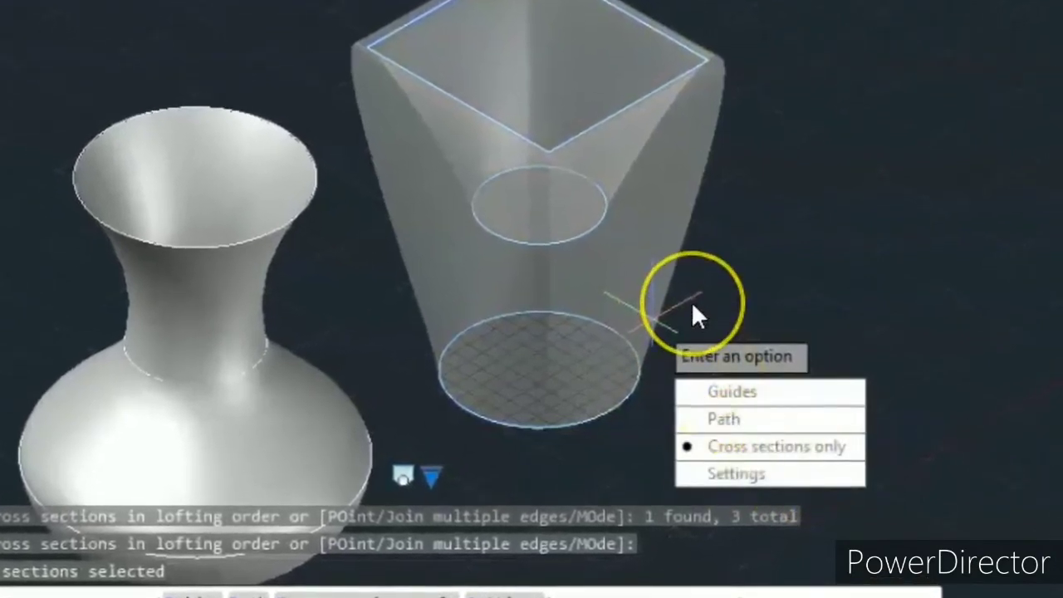
key("Return")
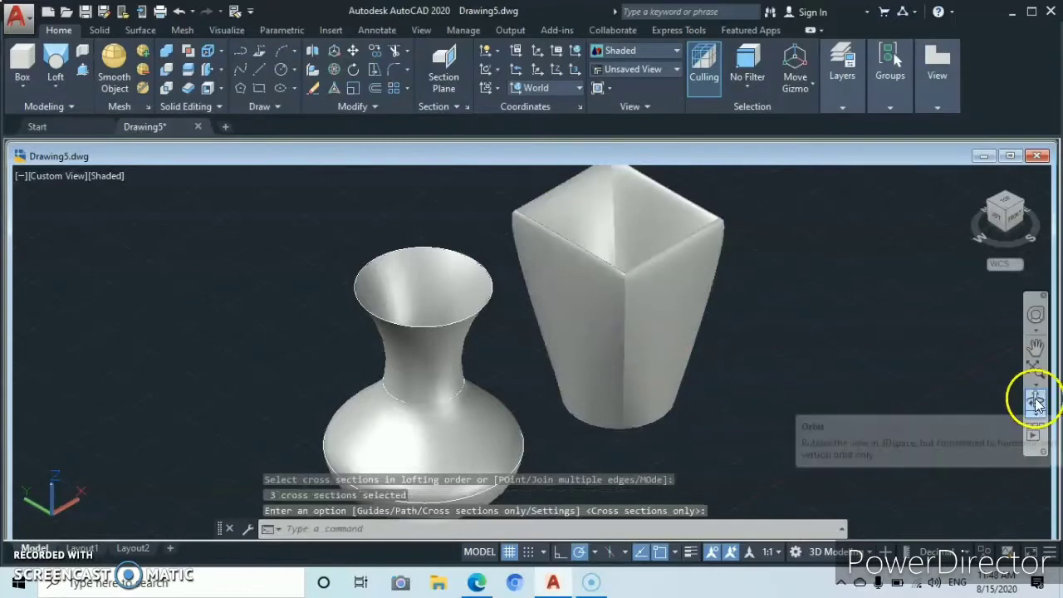
left_click(1036, 403)
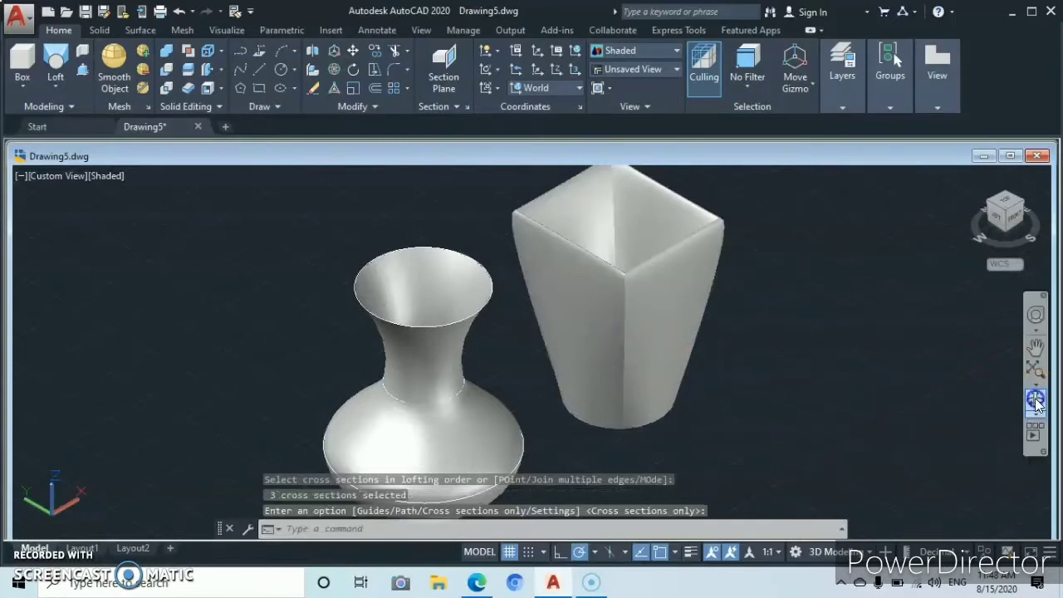
left_click_drag(629, 310, 607, 357)
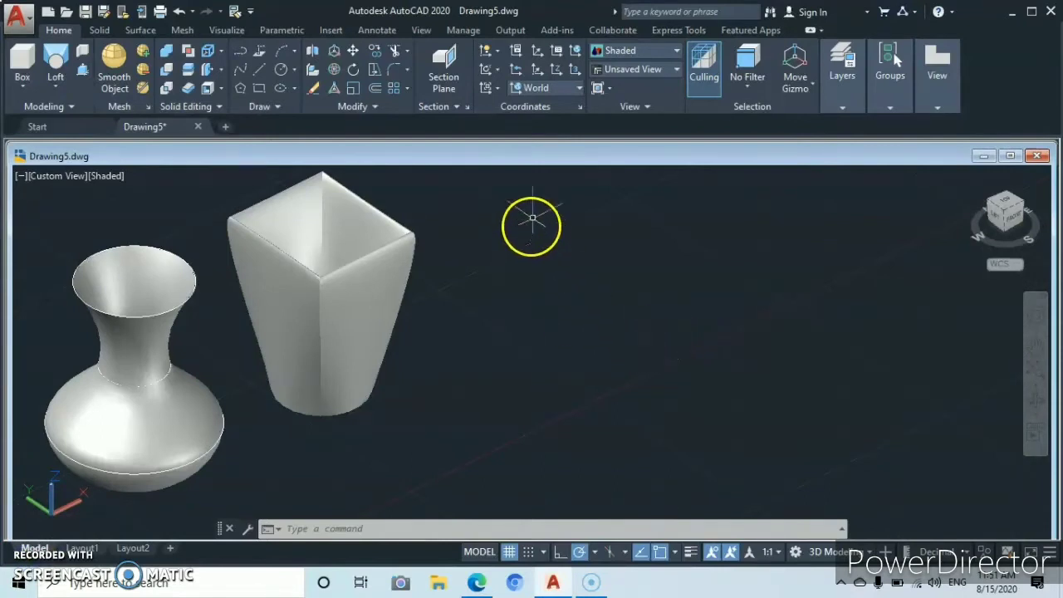
Switch the UCS to the Front preset so the grid stands upright.
left_click(578, 88)
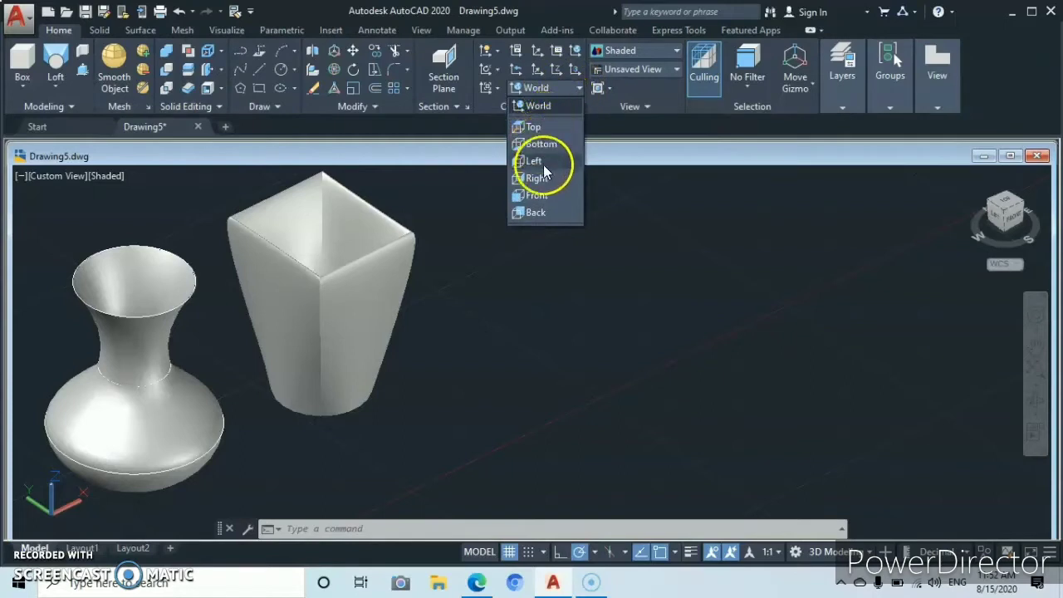
left_click(544, 196)
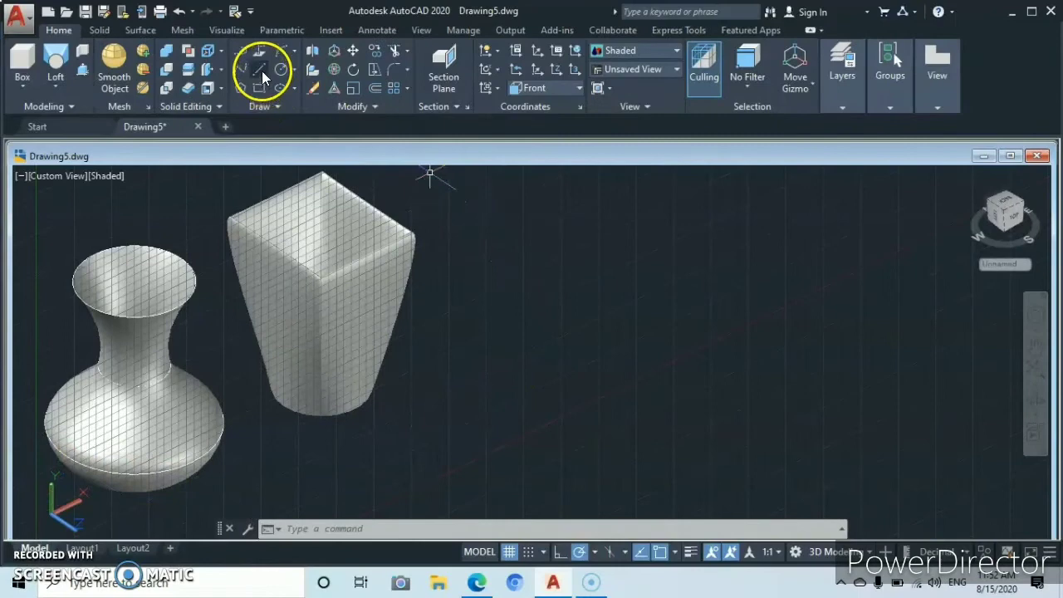
Draw a two-segment line path: a vertical segment rising into a long slanted one.
left_click(260, 70)
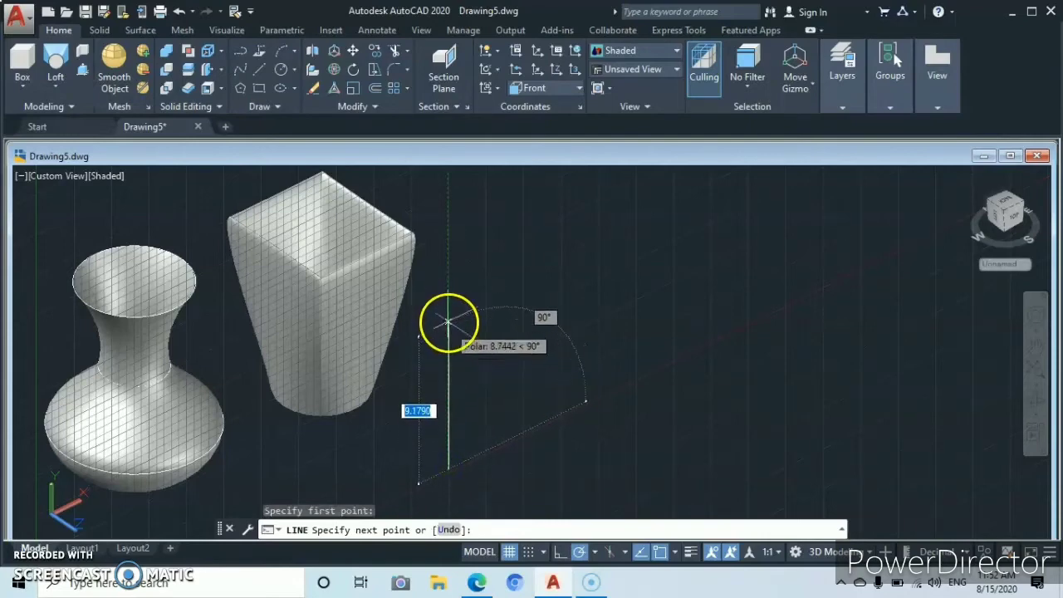
left_click(449, 320)
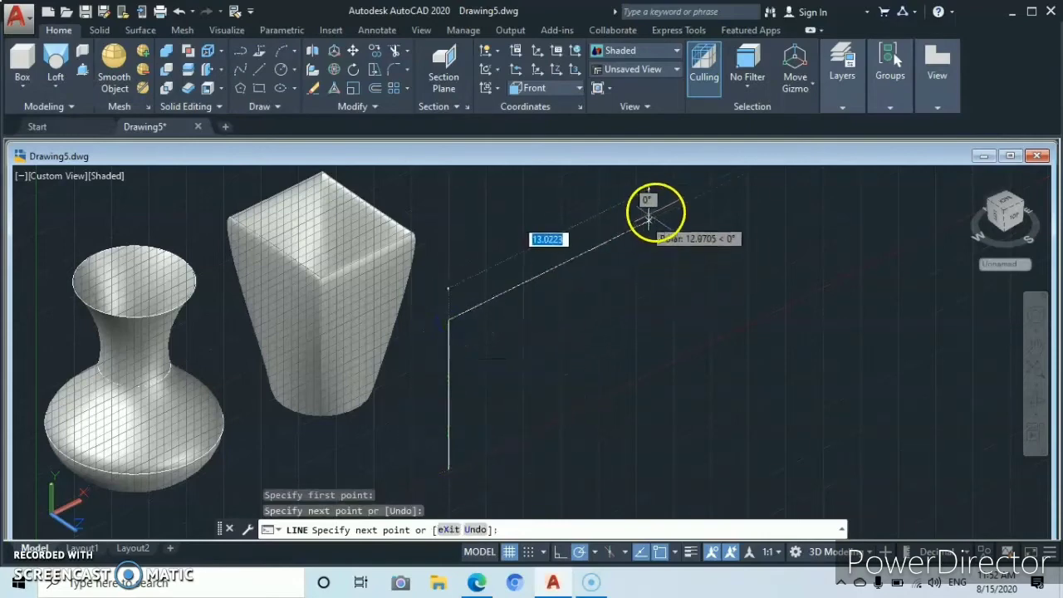
left_click(706, 192)
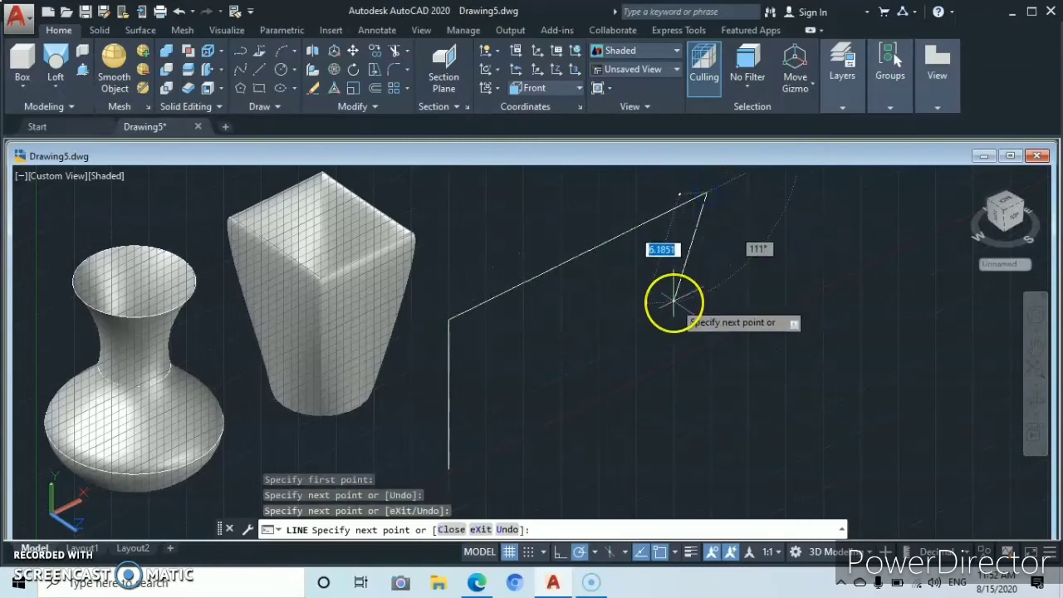
left_click(545, 387)
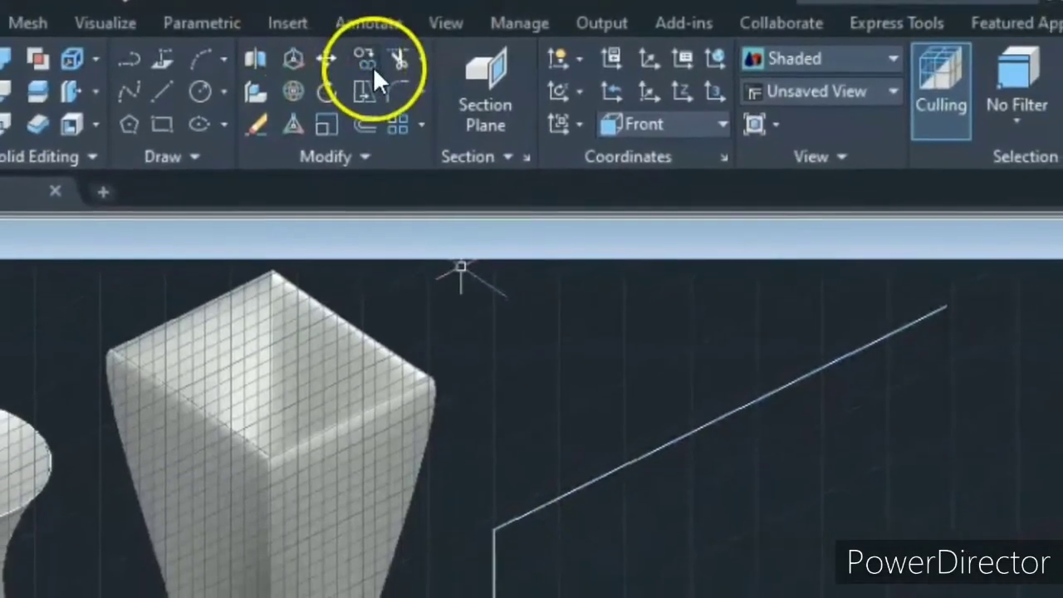
left_click(398, 90)
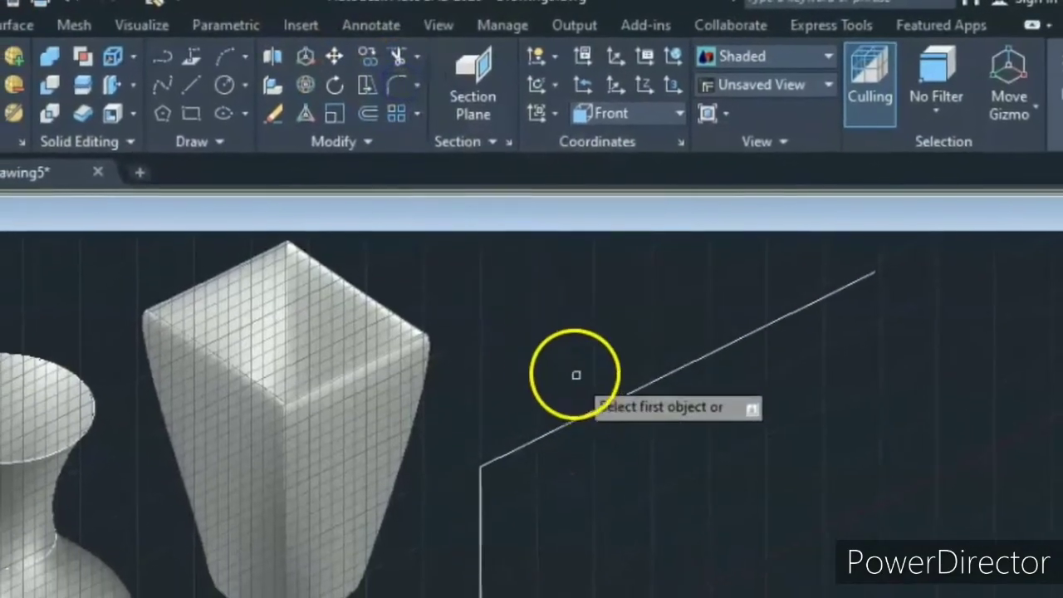
Fillet the corner between the slanted and vertical lines with radius 6.
left_click(625, 394)
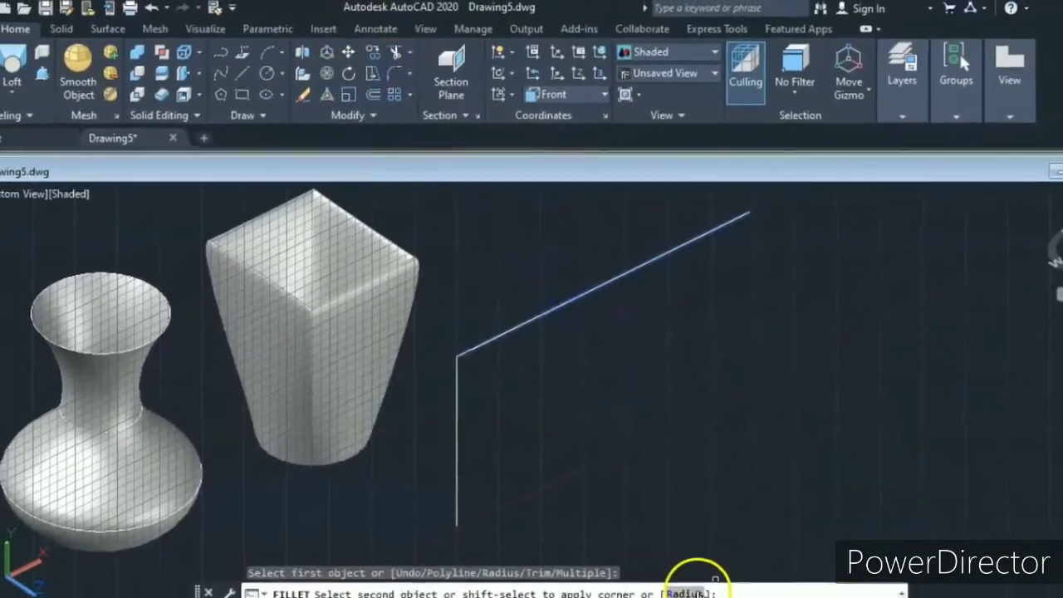
left_click(673, 567)
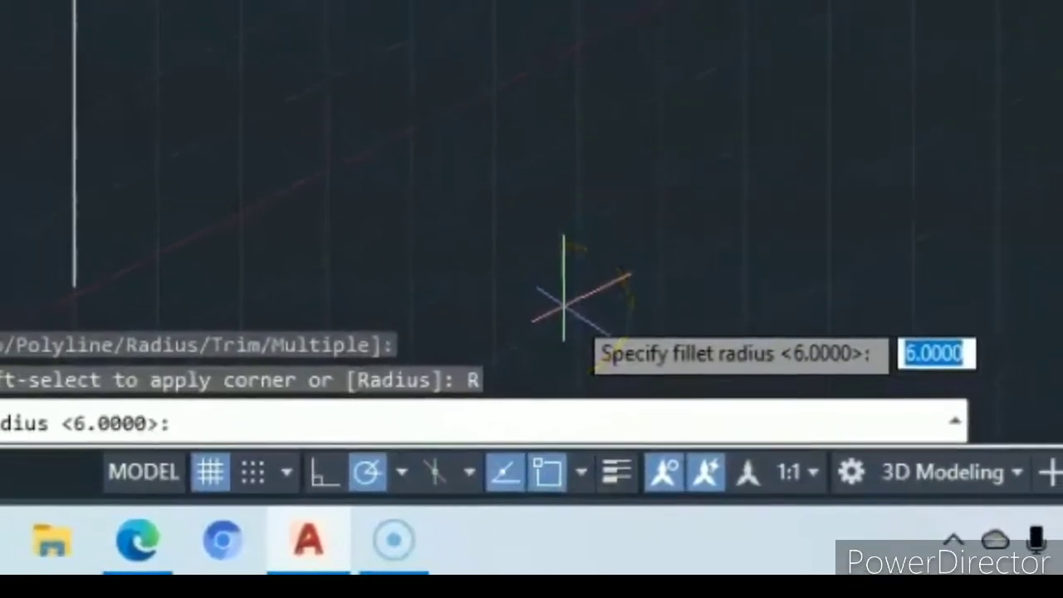
type("6")
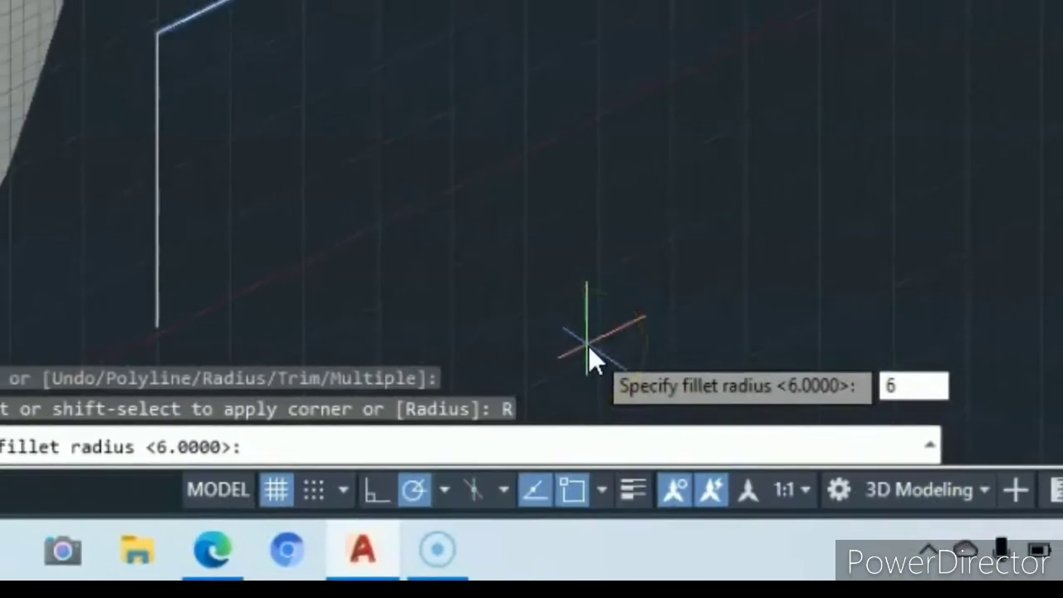
key("Return")
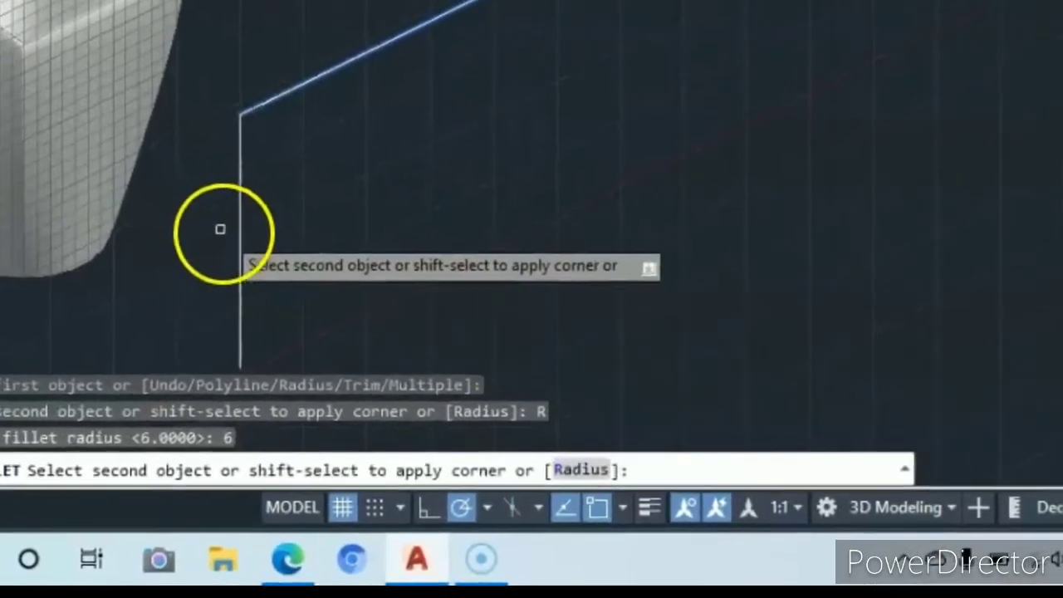
left_click(262, 251)
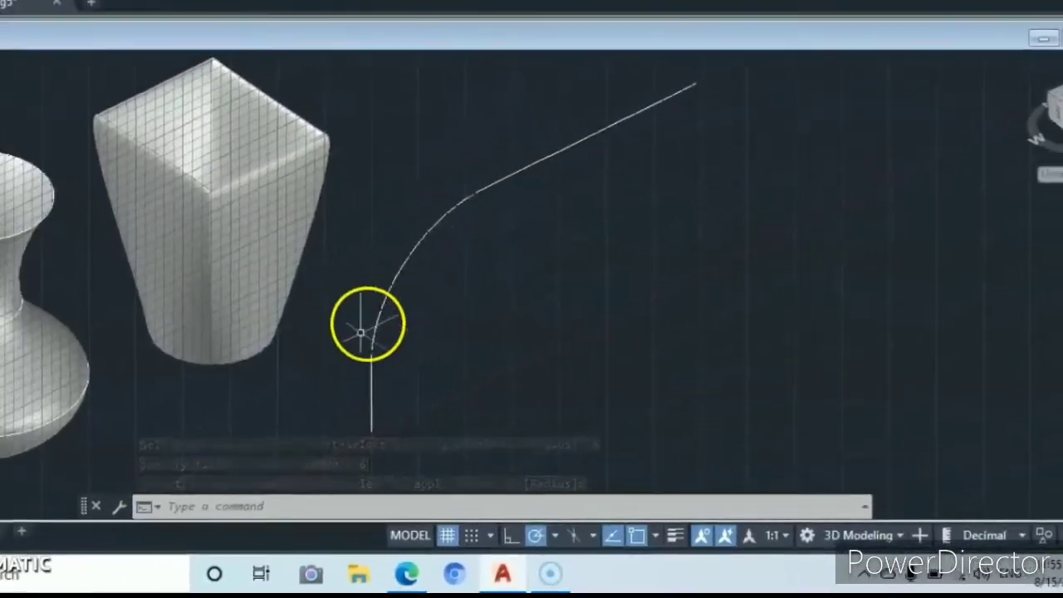
left_click(491, 1)
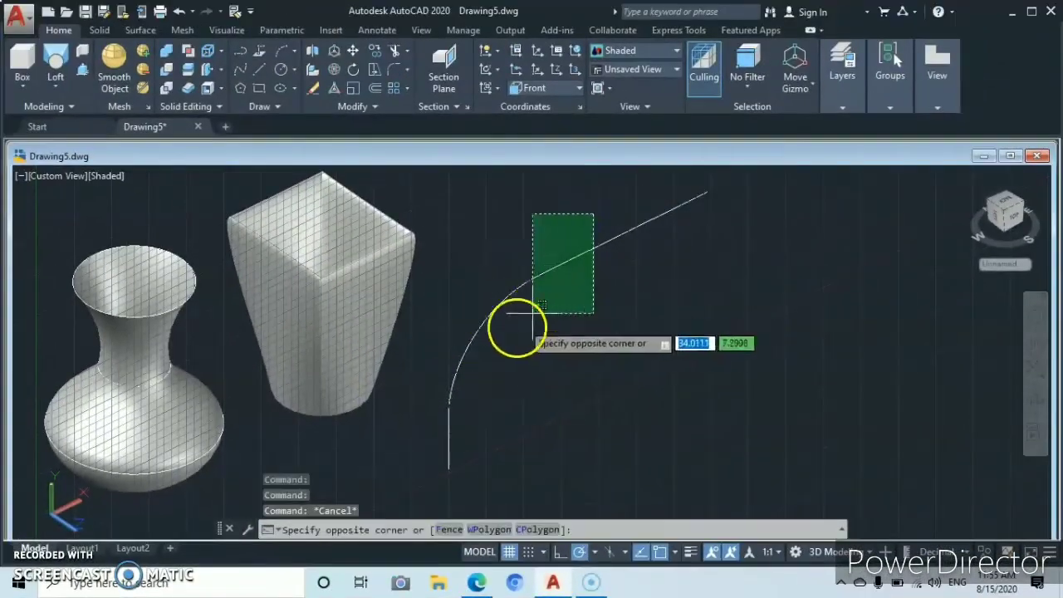
Join the vertical line, radius-6 arc and slanted line into a single polyline.
left_click(436, 442)
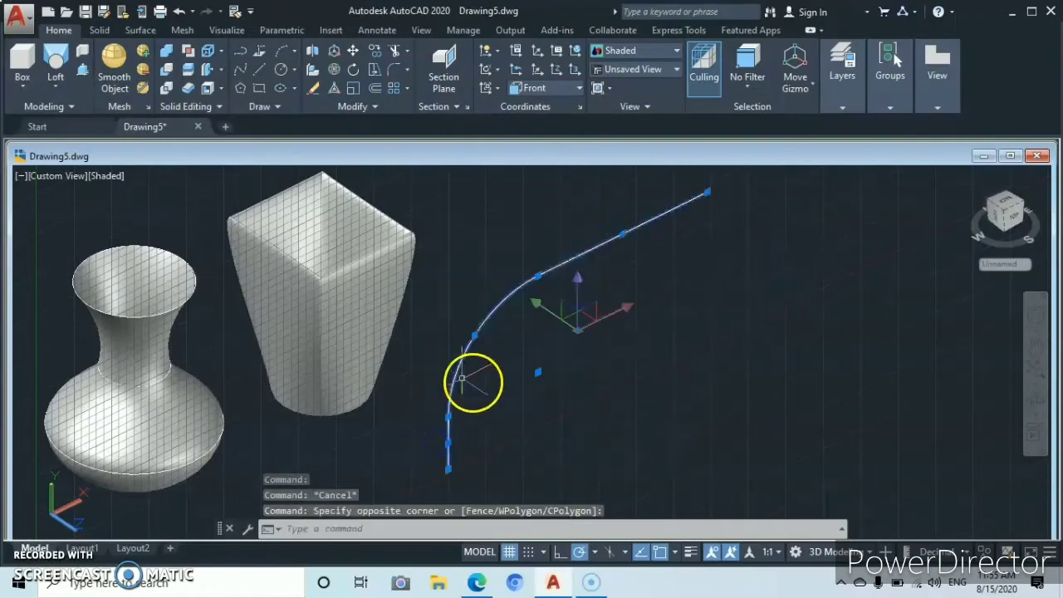
left_click(372, 105)
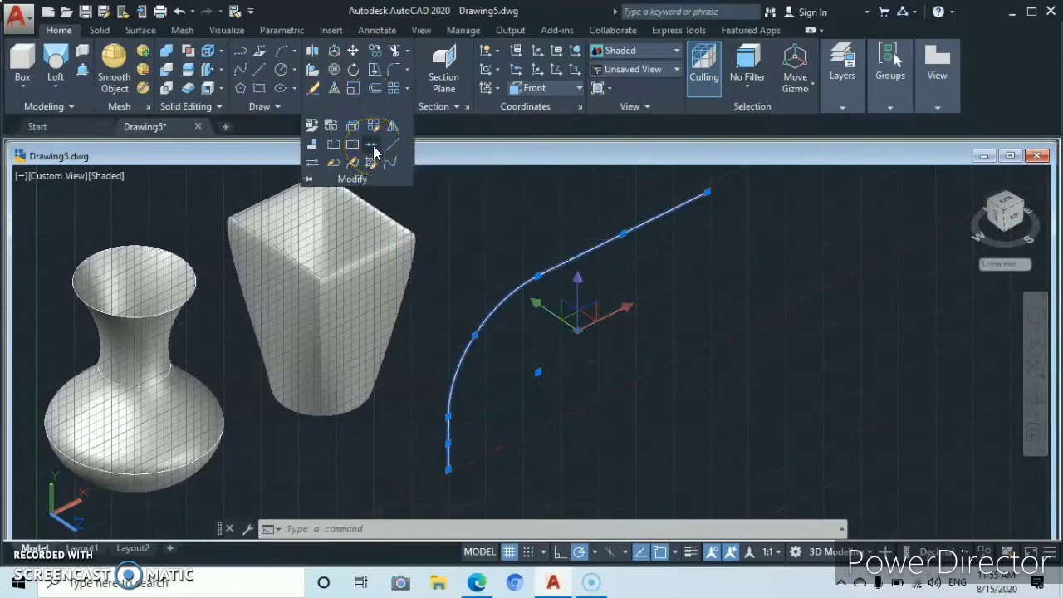
left_click(373, 145)
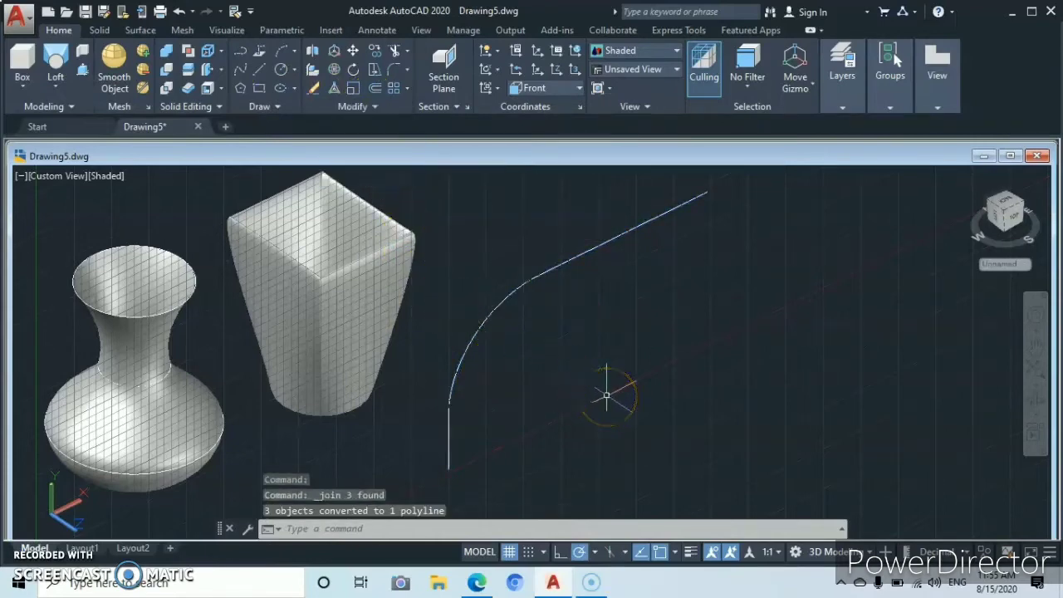
key("Return")
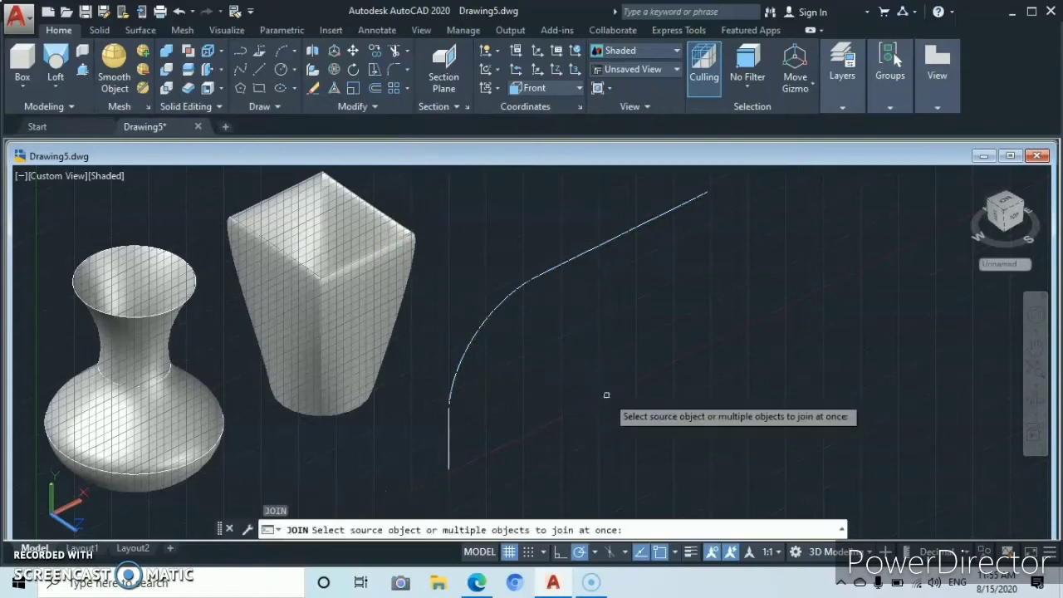
key("Return")
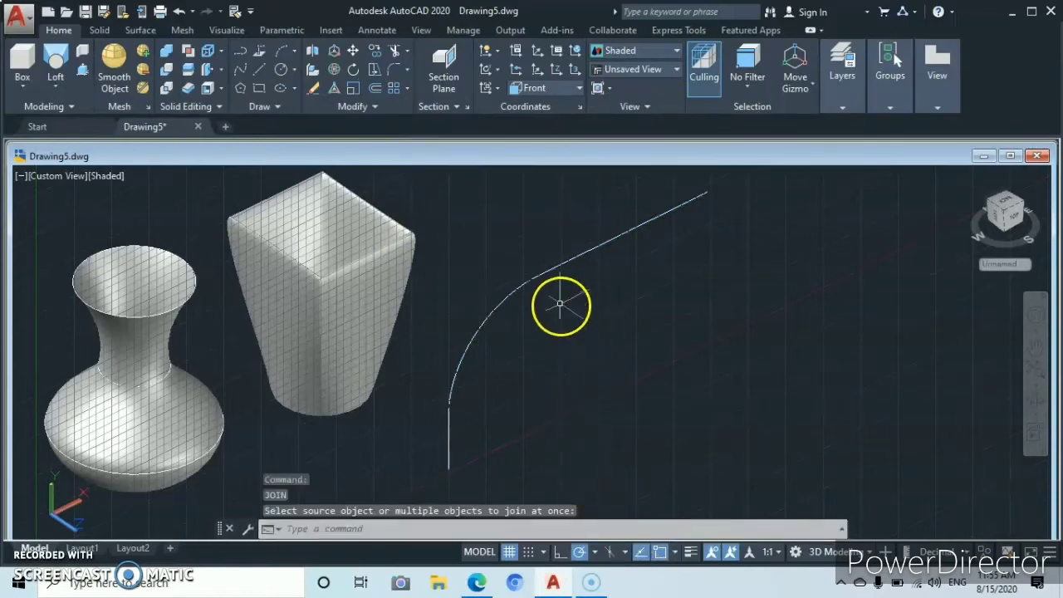
key("Return")
left_click(543, 277)
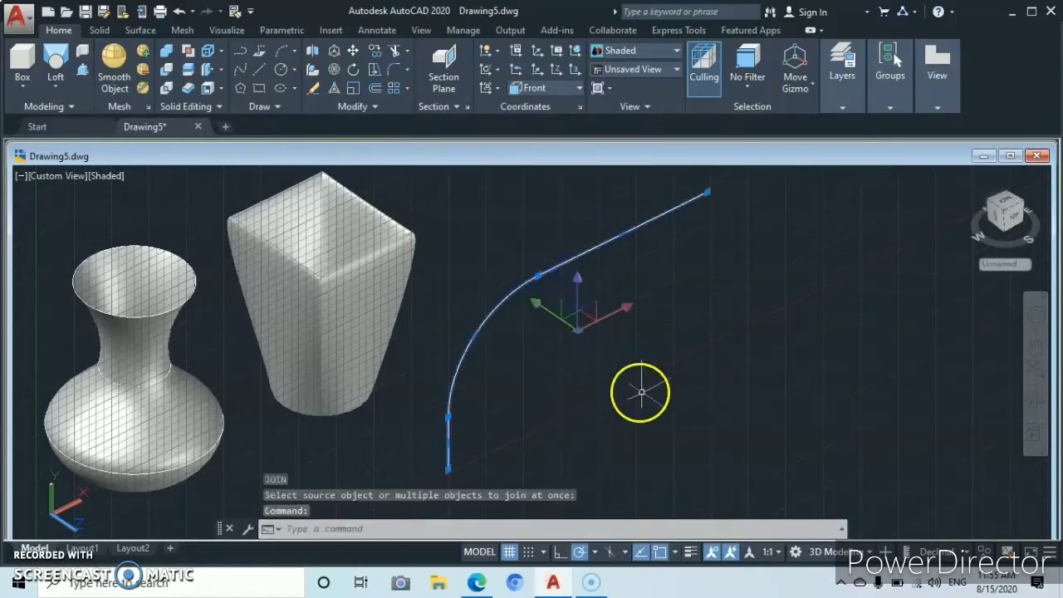
key("Escape")
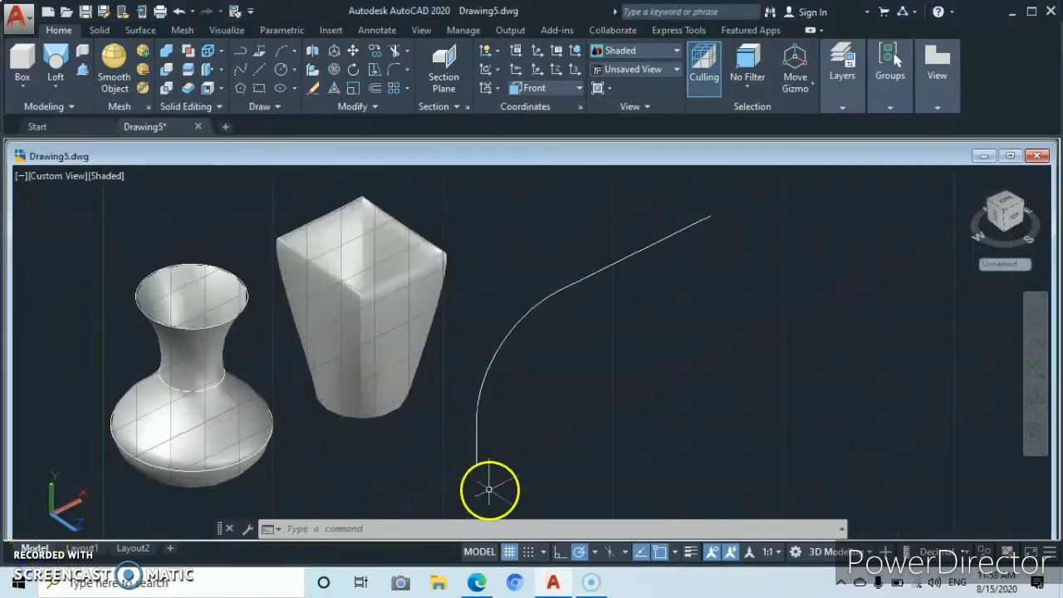
Set the UCS to Top and draw a small square rectangle near the curve.
left_click(582, 87)
left_click(538, 142)
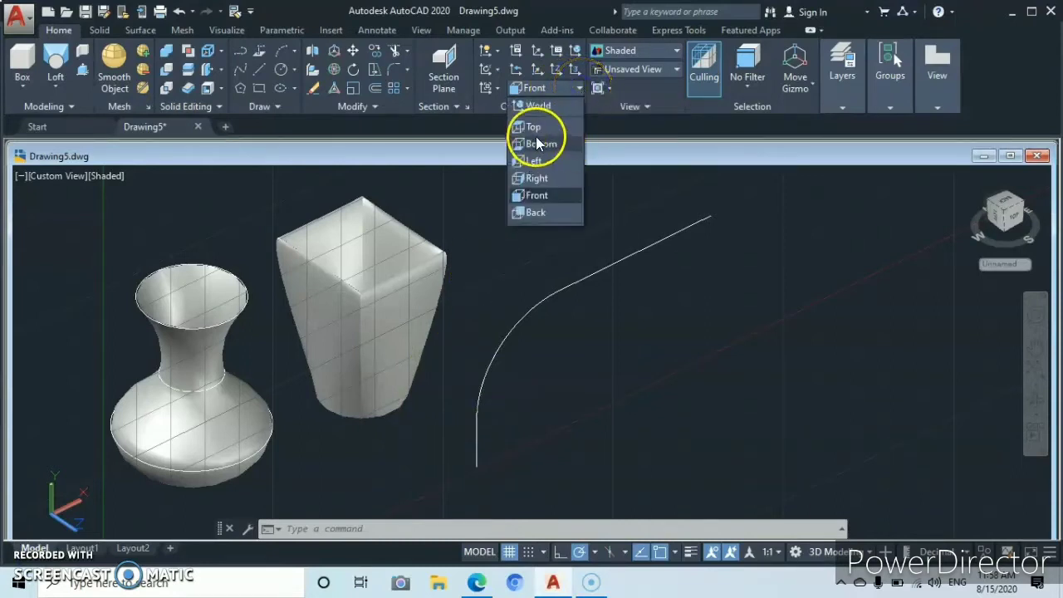
left_click(536, 126)
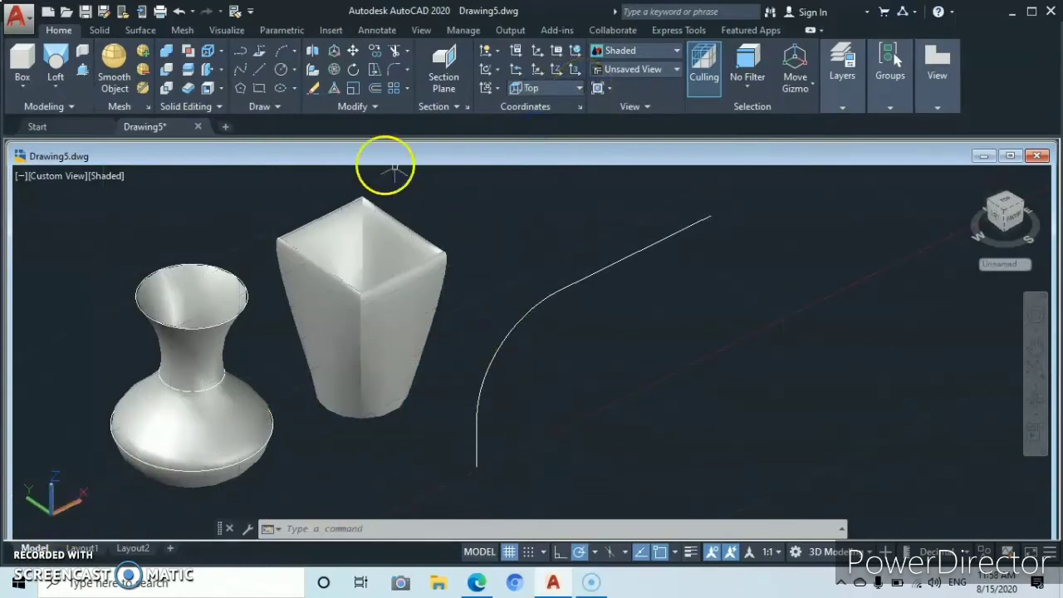
left_click(258, 89)
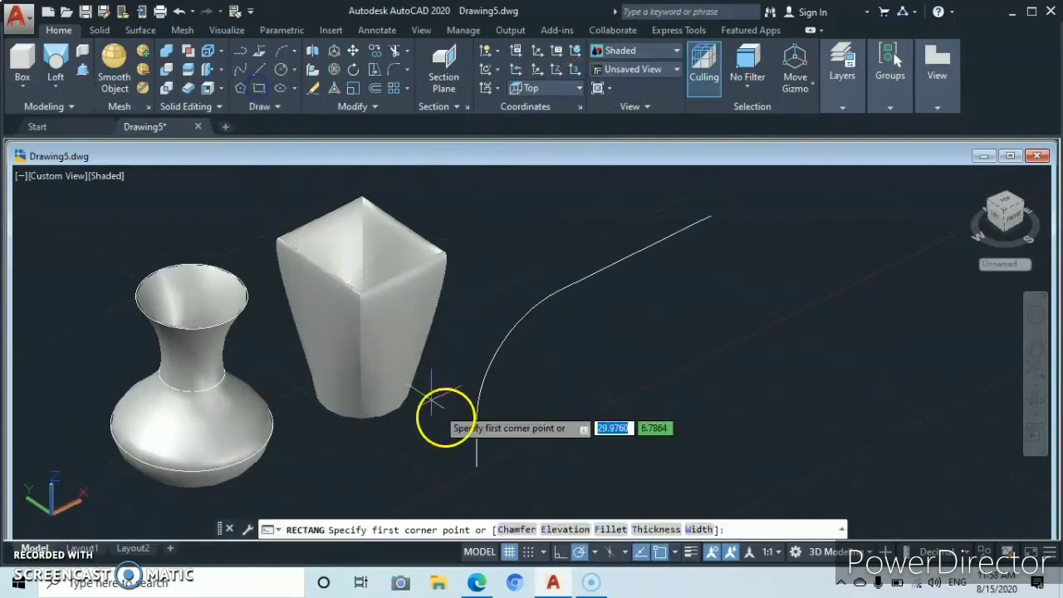
left_click(569, 459)
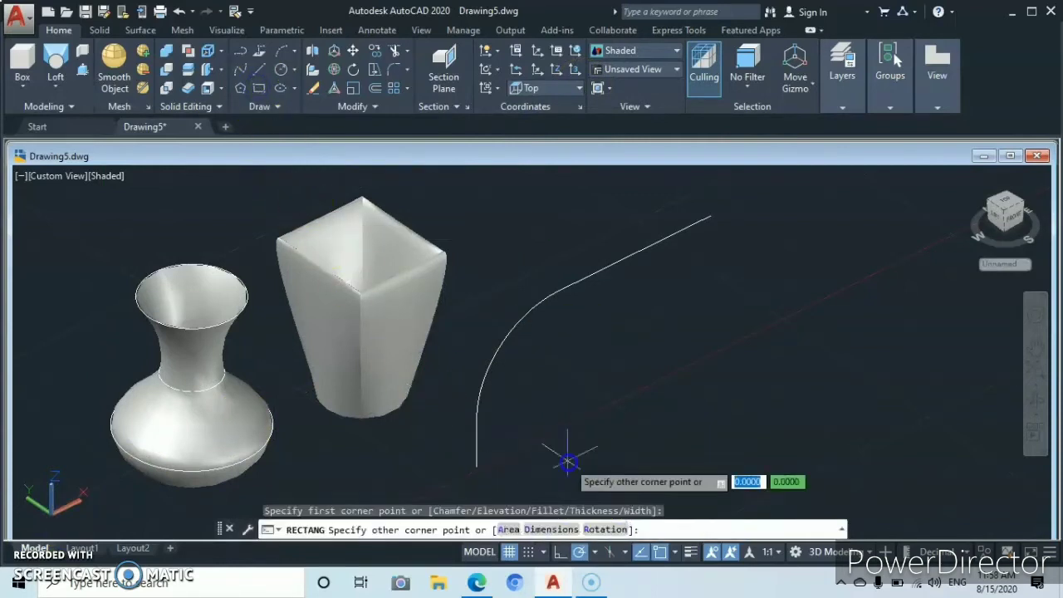
left_click(561, 401)
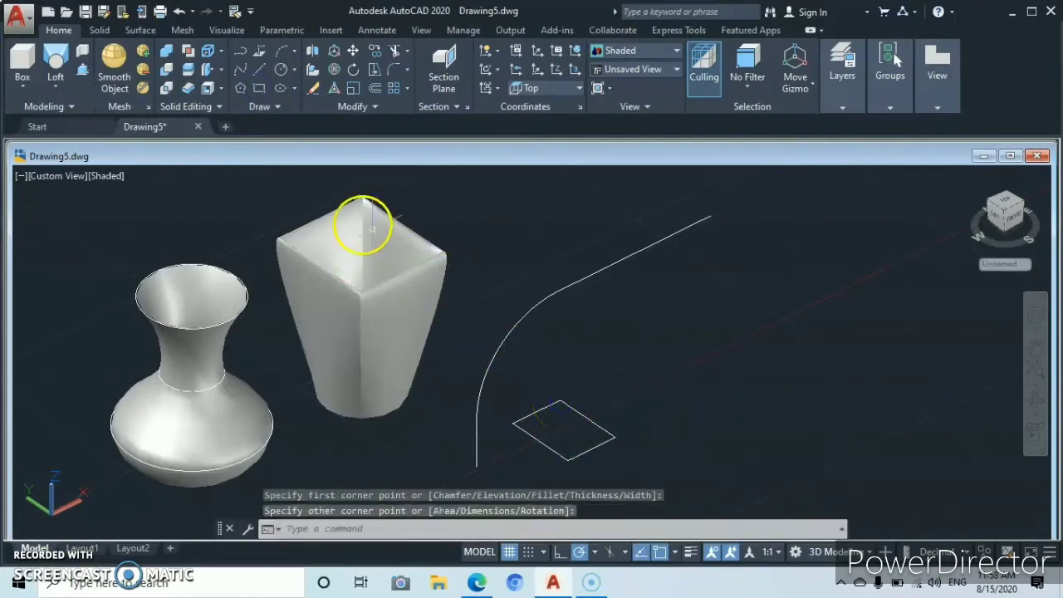
Move the square from its centre onto the curve's lower endpoint.
left_click(353, 52)
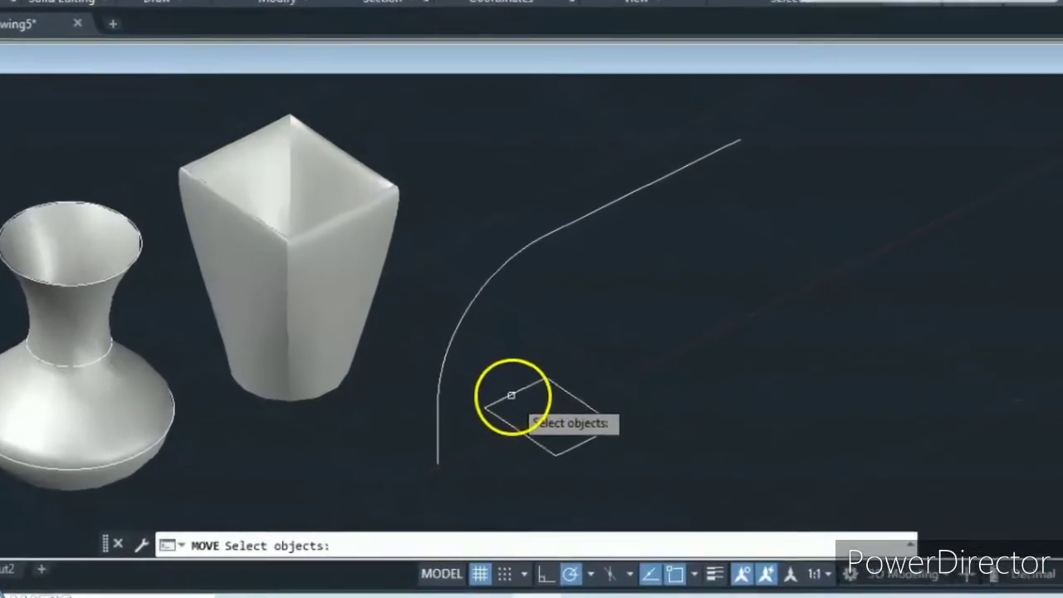
left_click(515, 401)
key("Return")
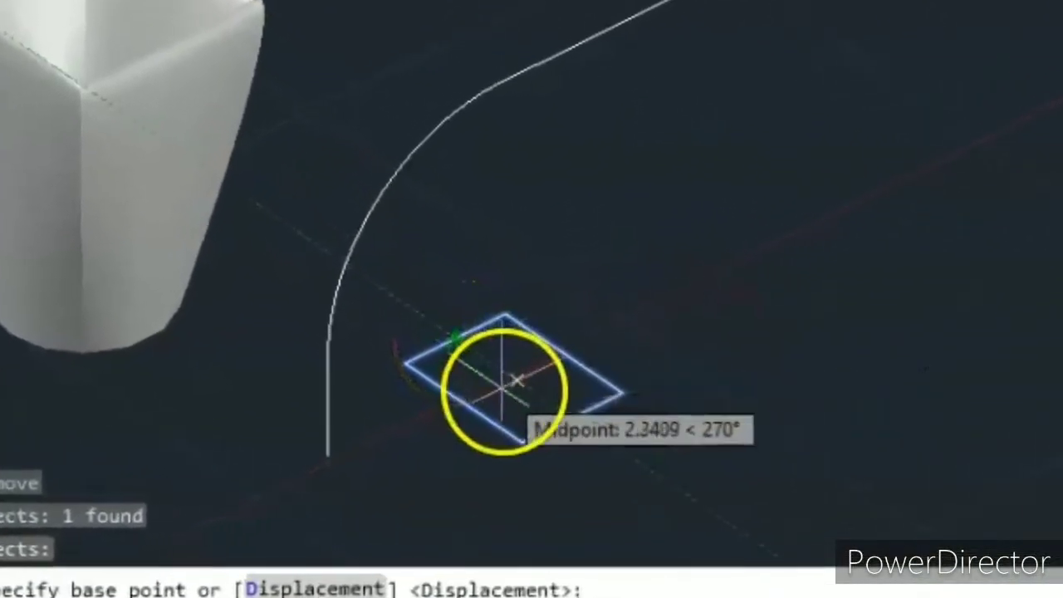
left_click(482, 345)
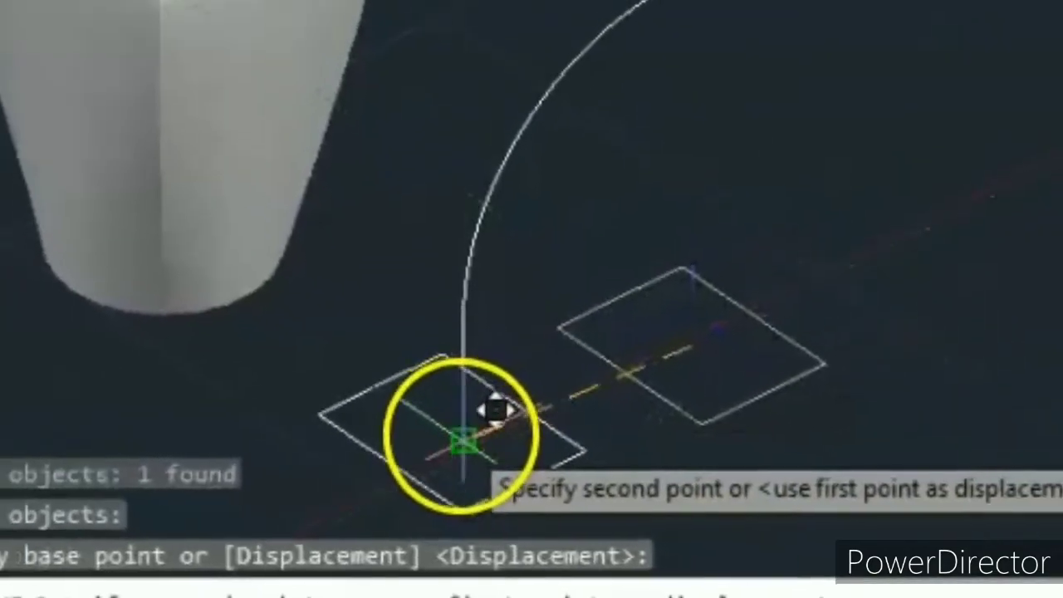
left_click(465, 449)
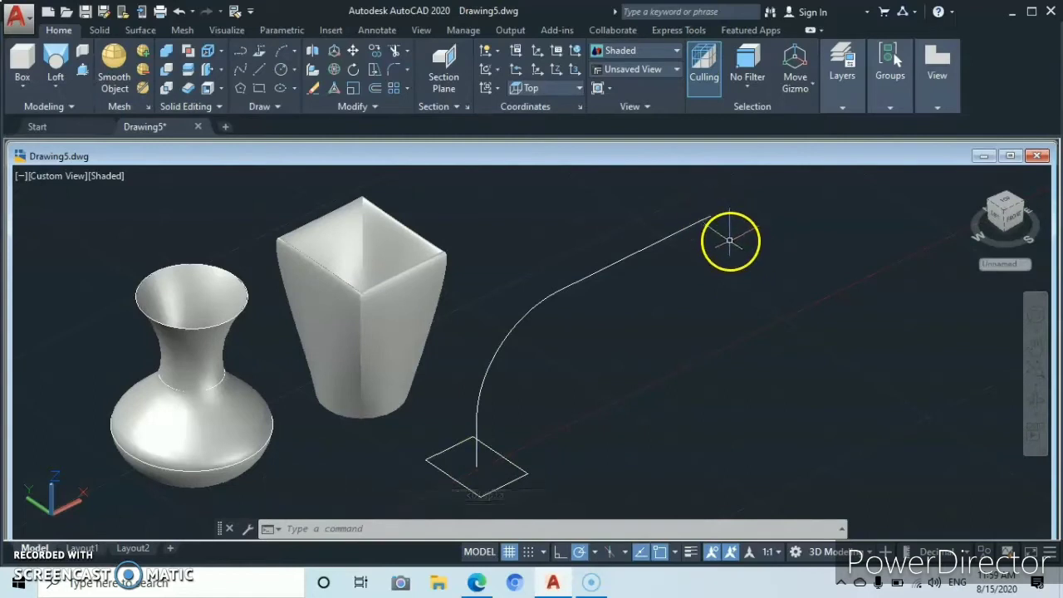
With the UCS set to Left, draw a circle of radius about 3.1 on the curve's upper end.
left_click(580, 87)
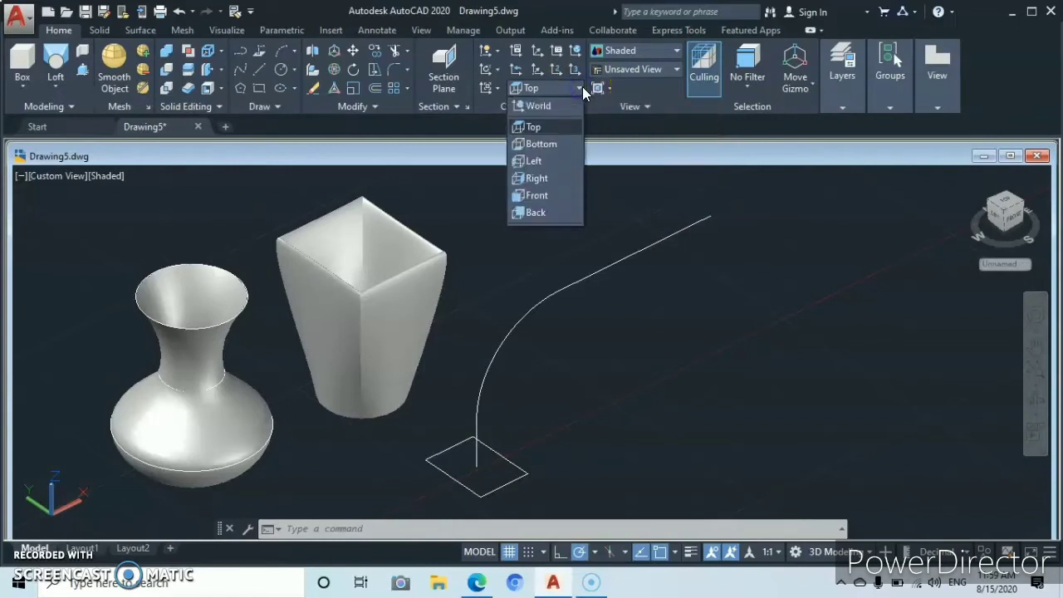
left_click(541, 165)
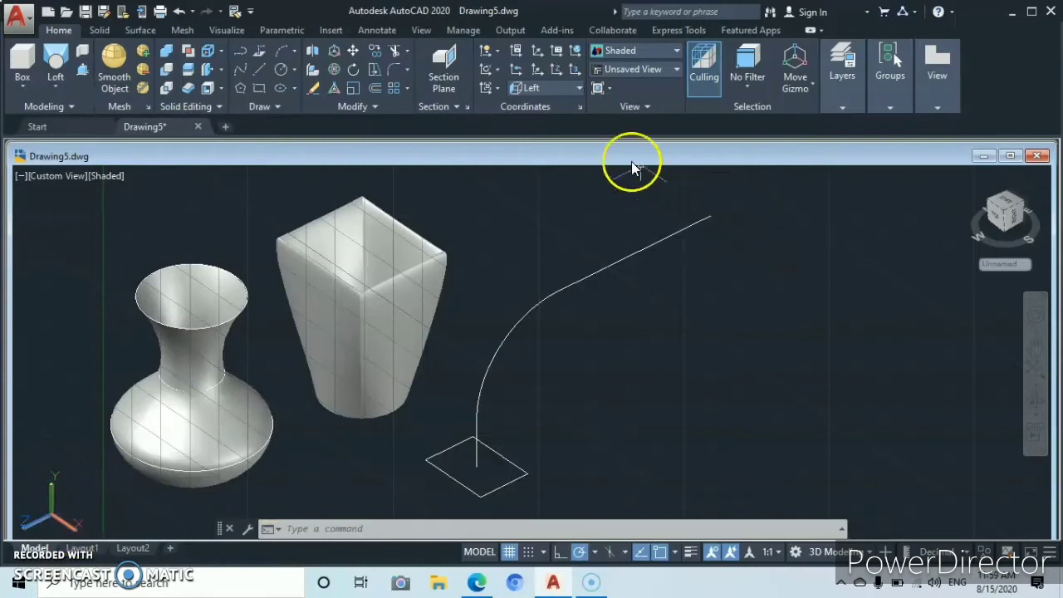
left_click(280, 71)
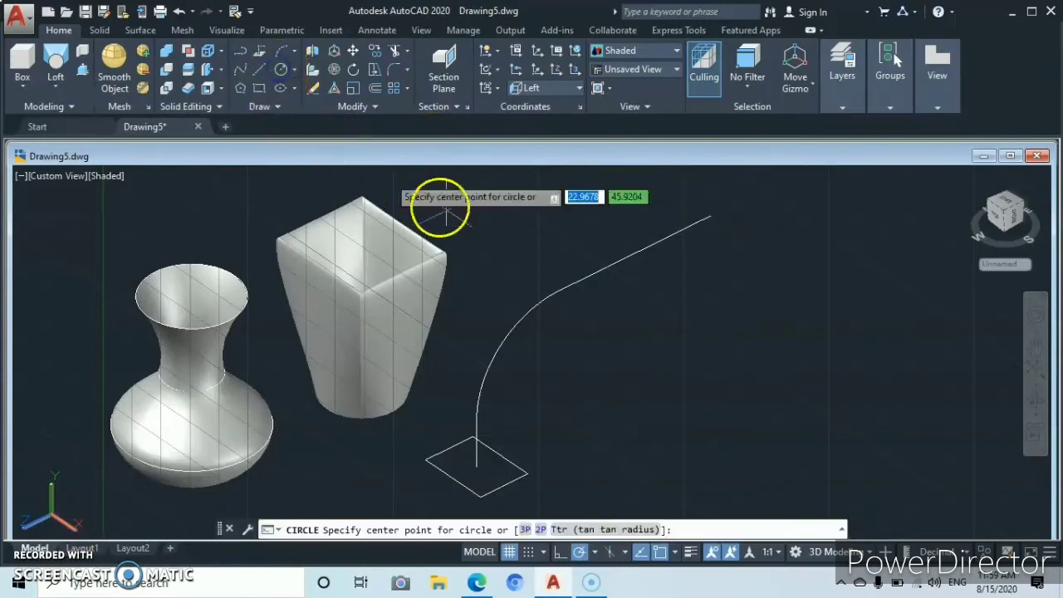
left_click(711, 215)
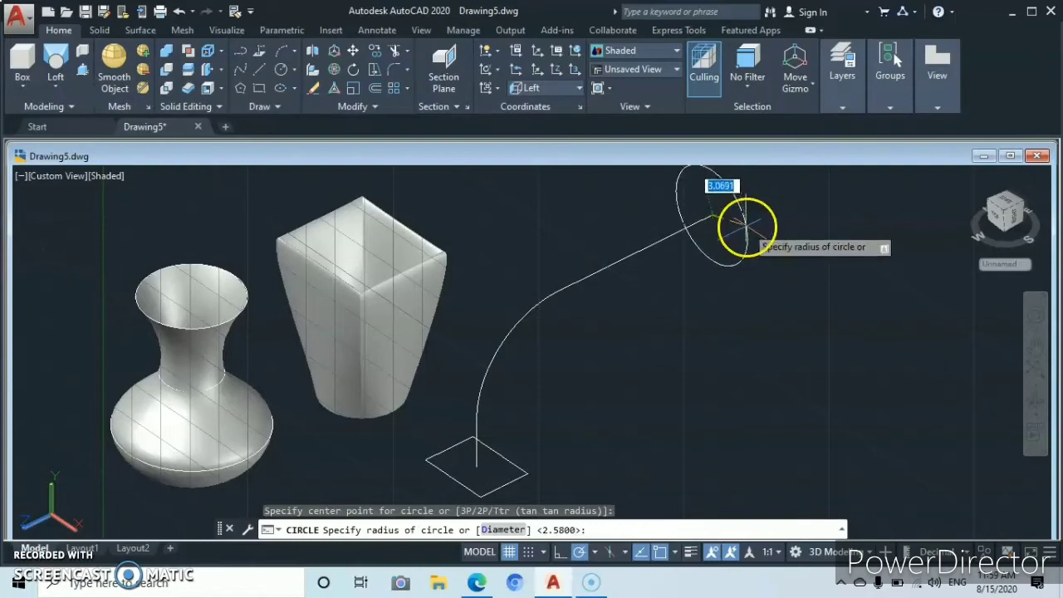
left_click(745, 225)
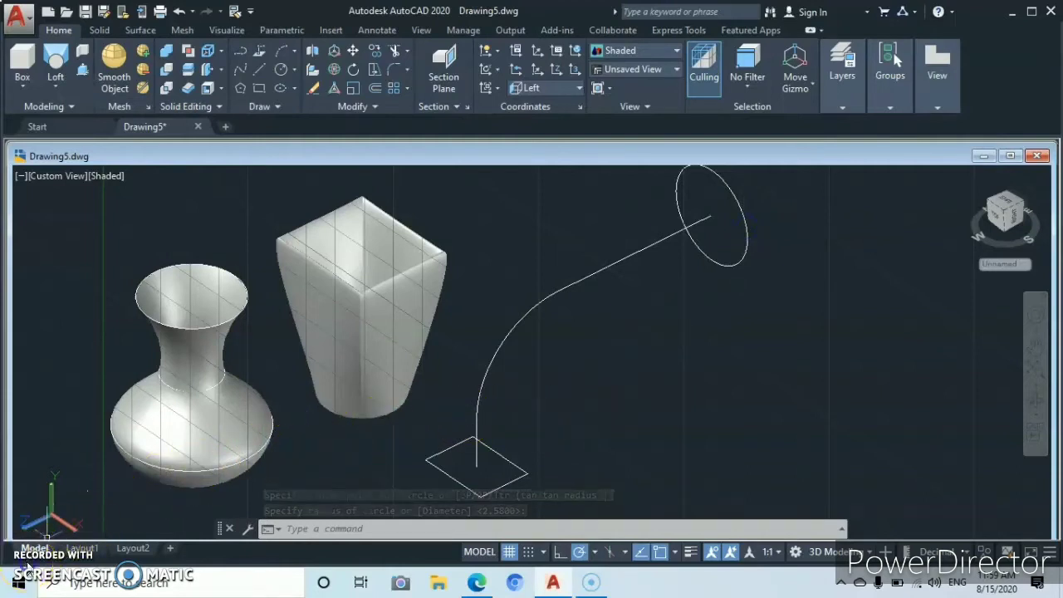
middle_click_drag(671, 391, 656, 400)
left_click(372, 410)
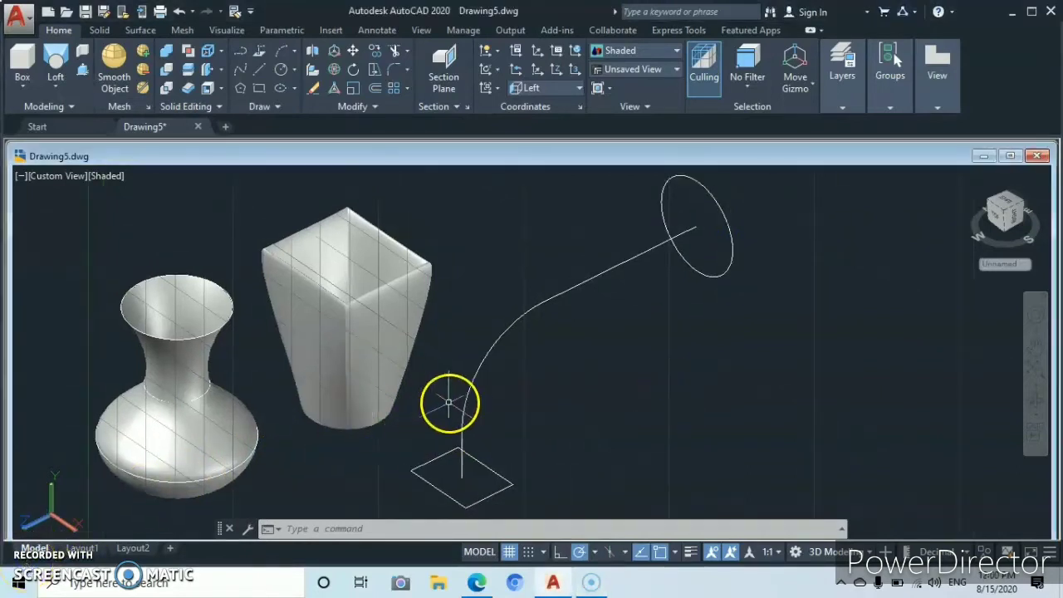
Loft from the square to the circle using the curve as the path.
left_click(57, 60)
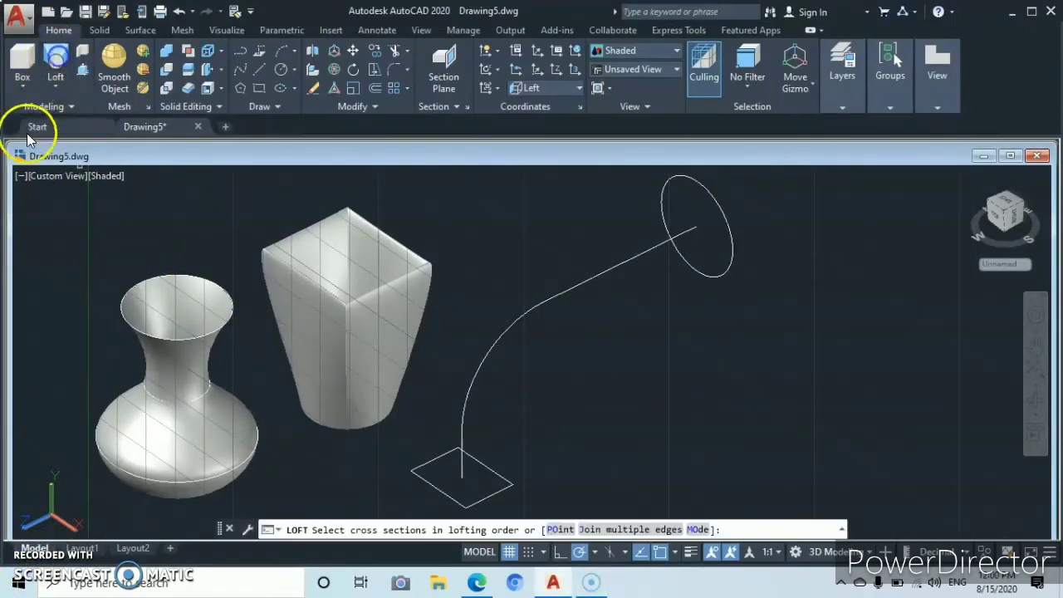
left_click(431, 487)
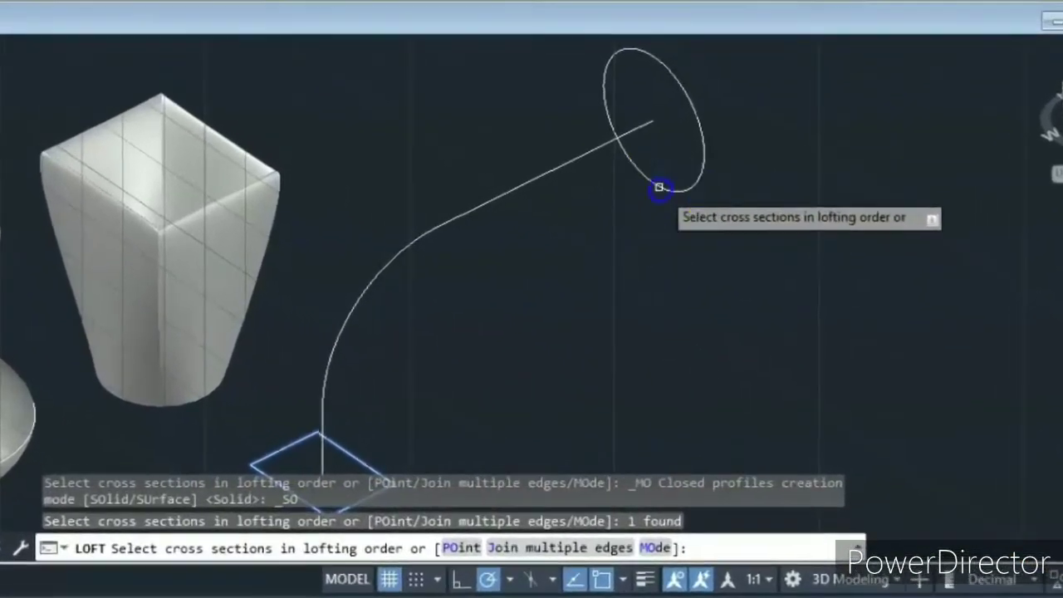
left_click(697, 265)
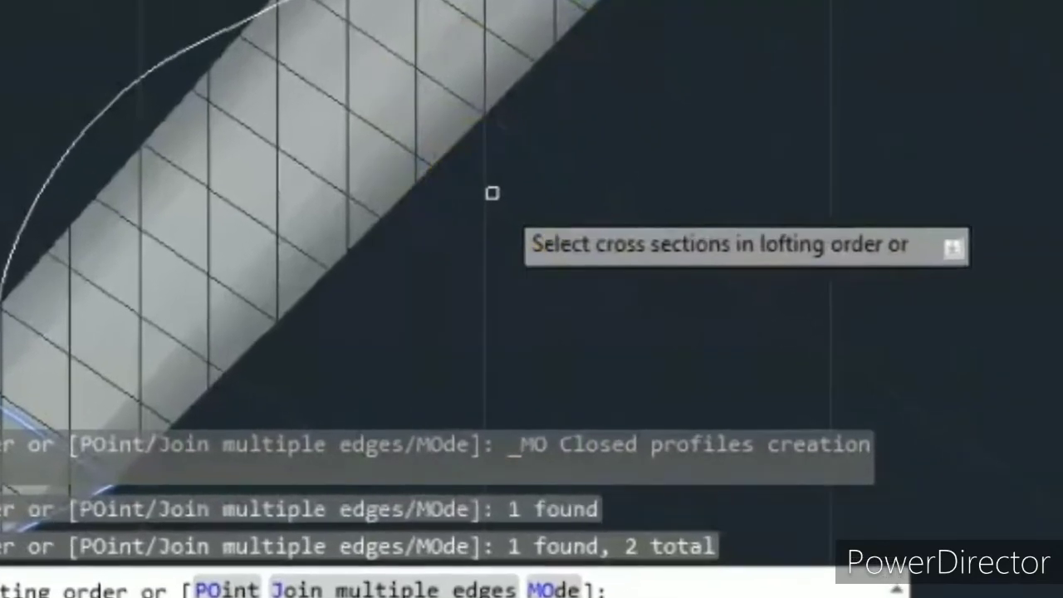
key("Return")
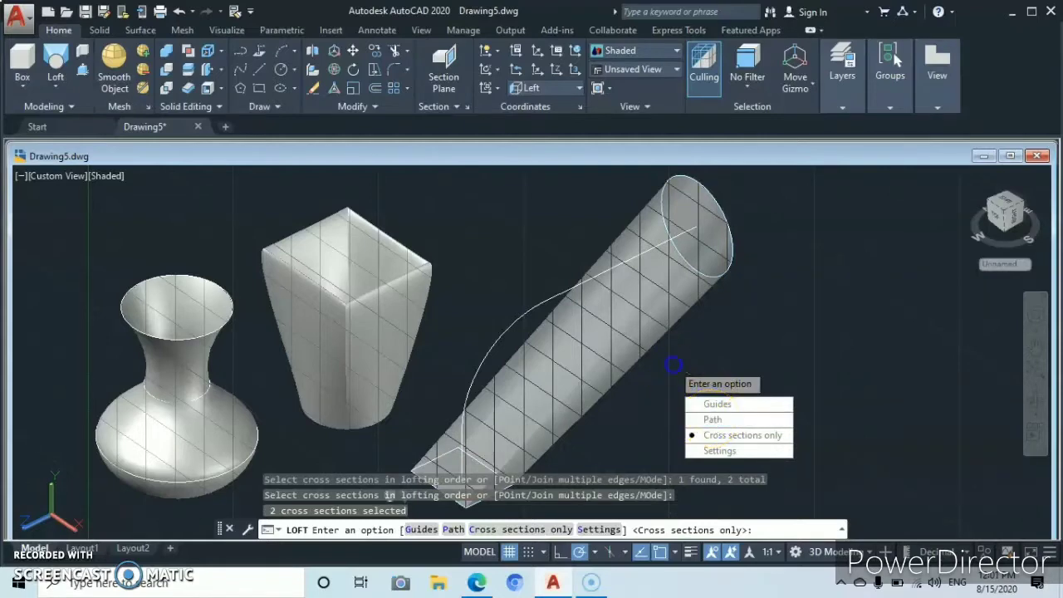
type("P")
key("Return")
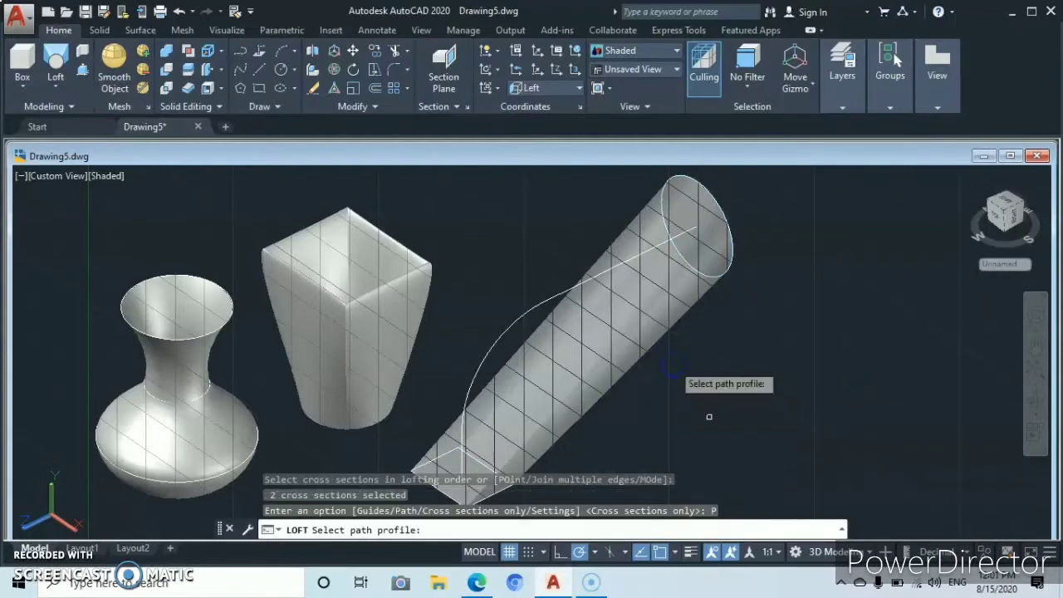
left_click(490, 352)
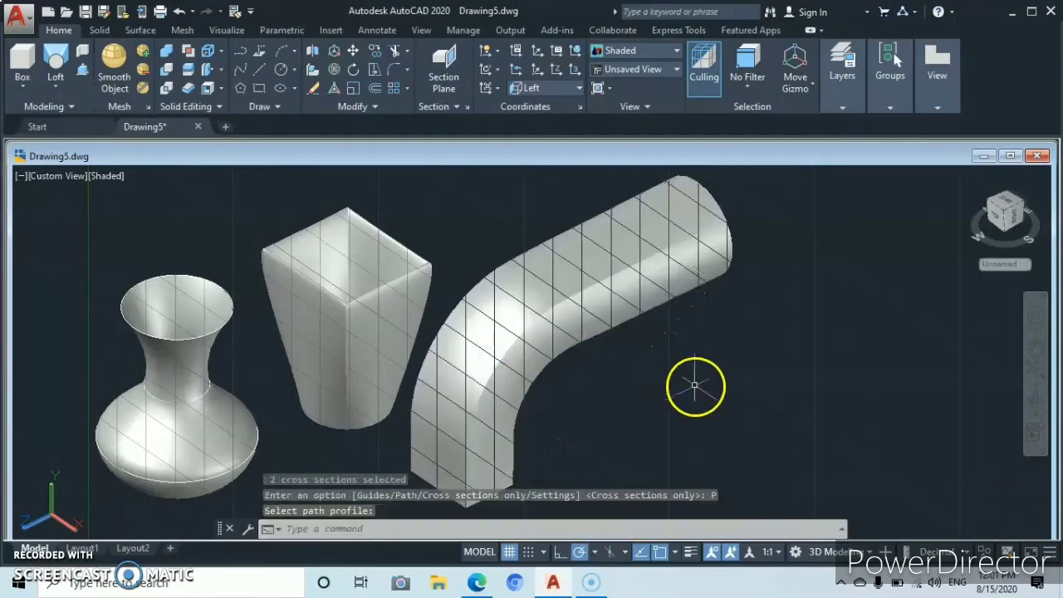
key("Return")
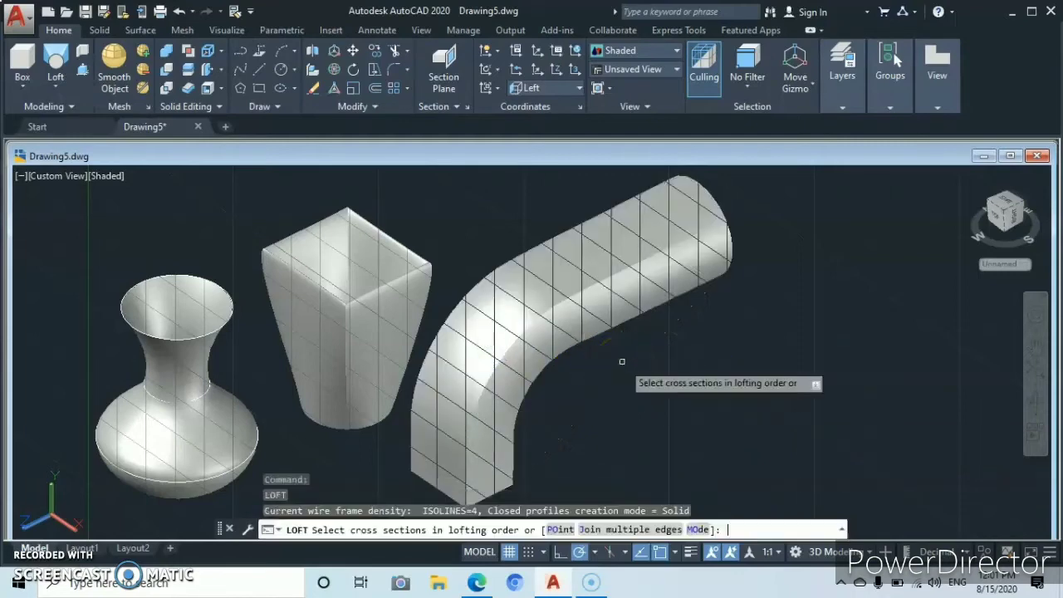
key("Escape")
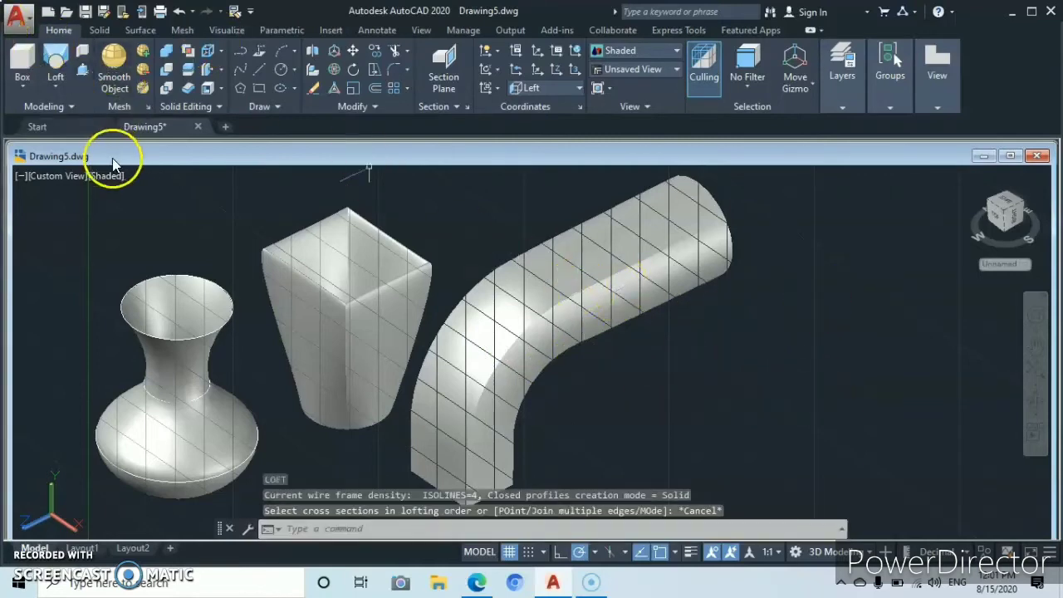
left_click(223, 93)
left_click(212, 175)
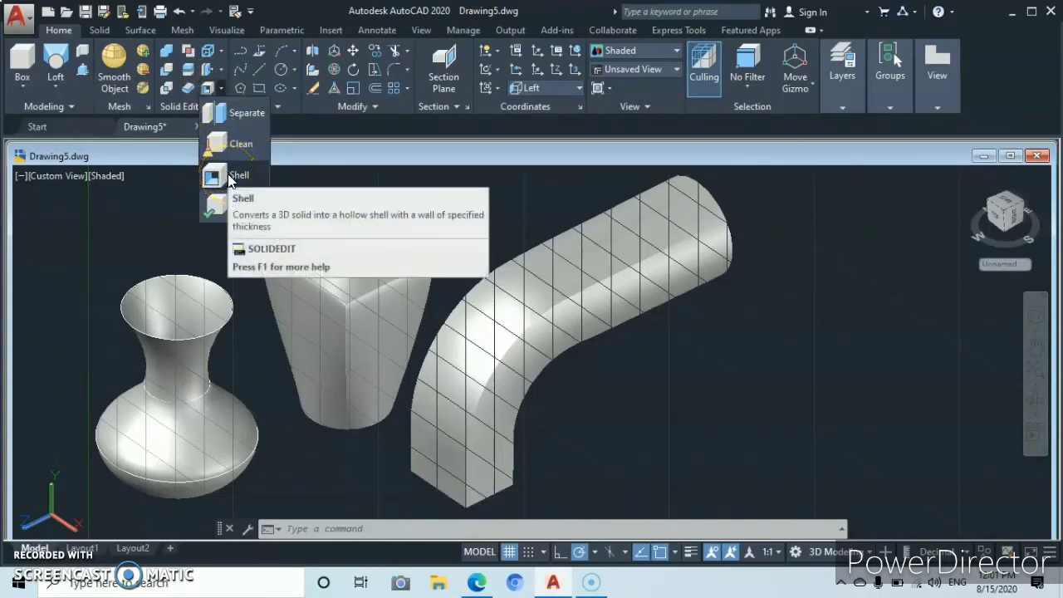
Shell the bent solid, removing its round and square end faces.
left_click(230, 181)
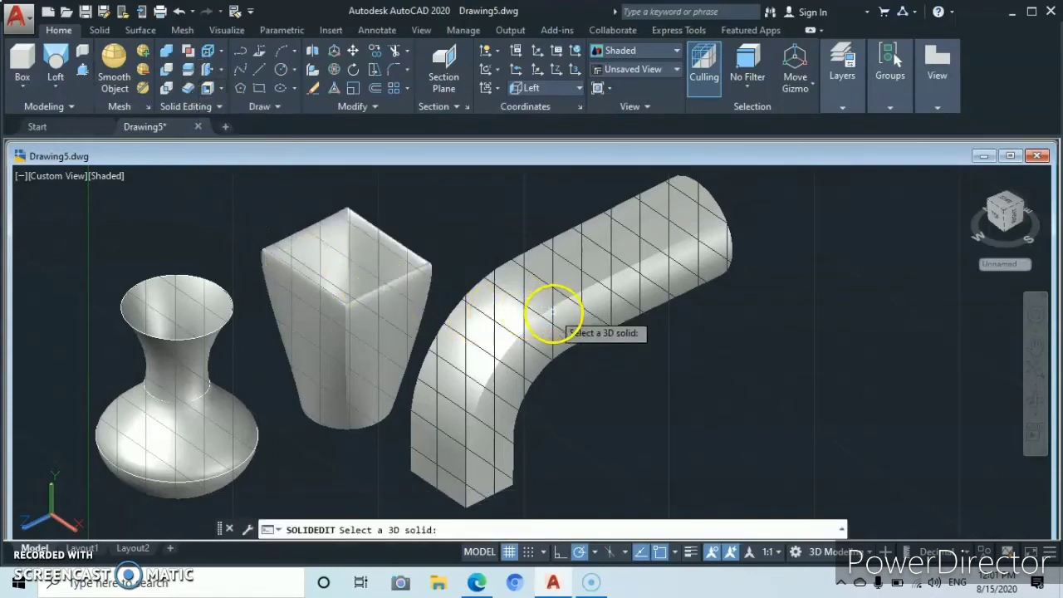
left_click(563, 312)
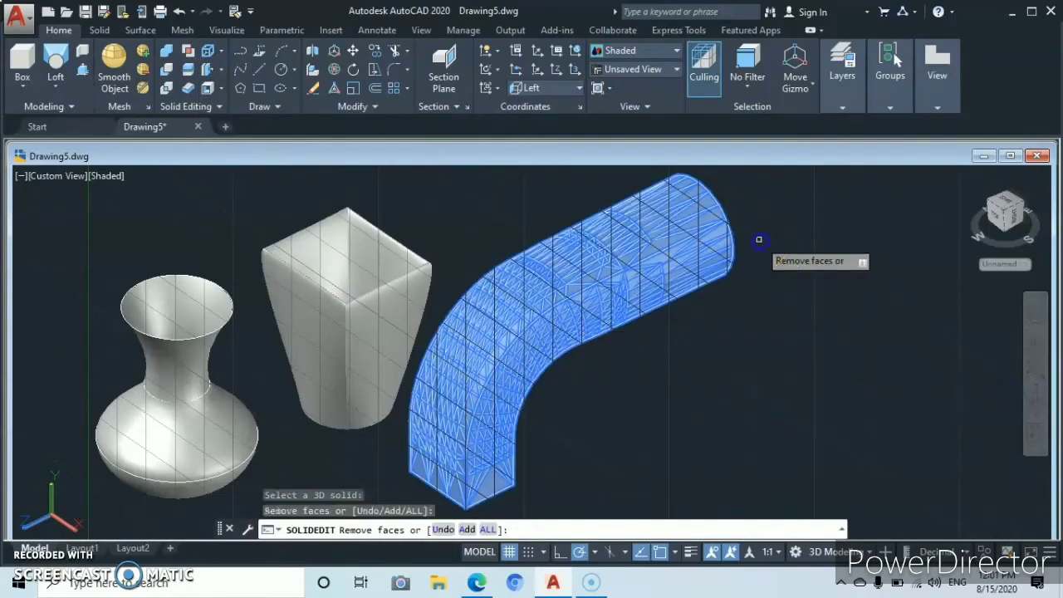
middle_click_drag(759, 238, 563, 366, "shift")
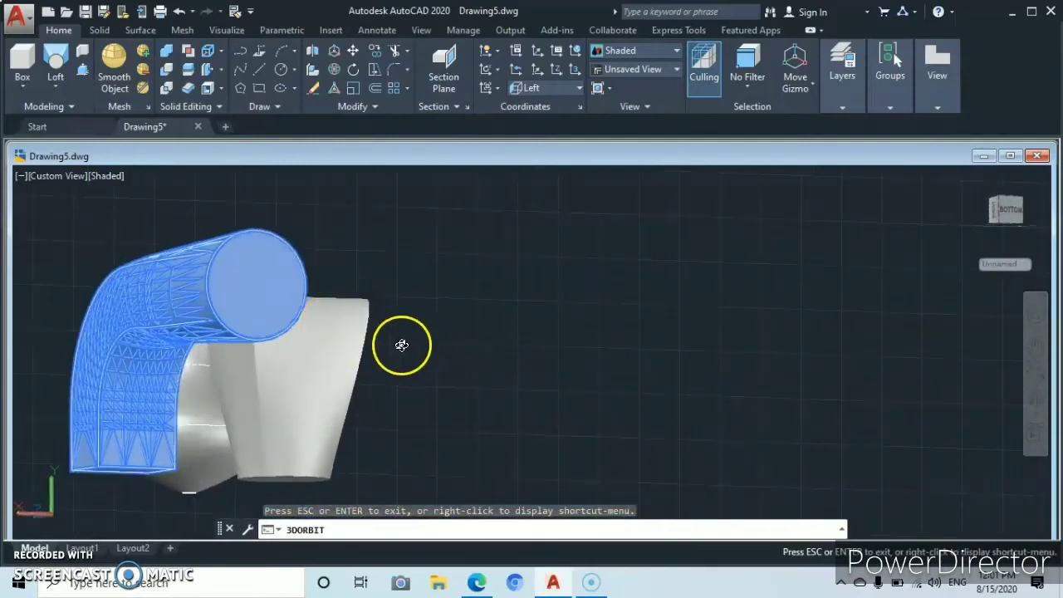
left_click(249, 290)
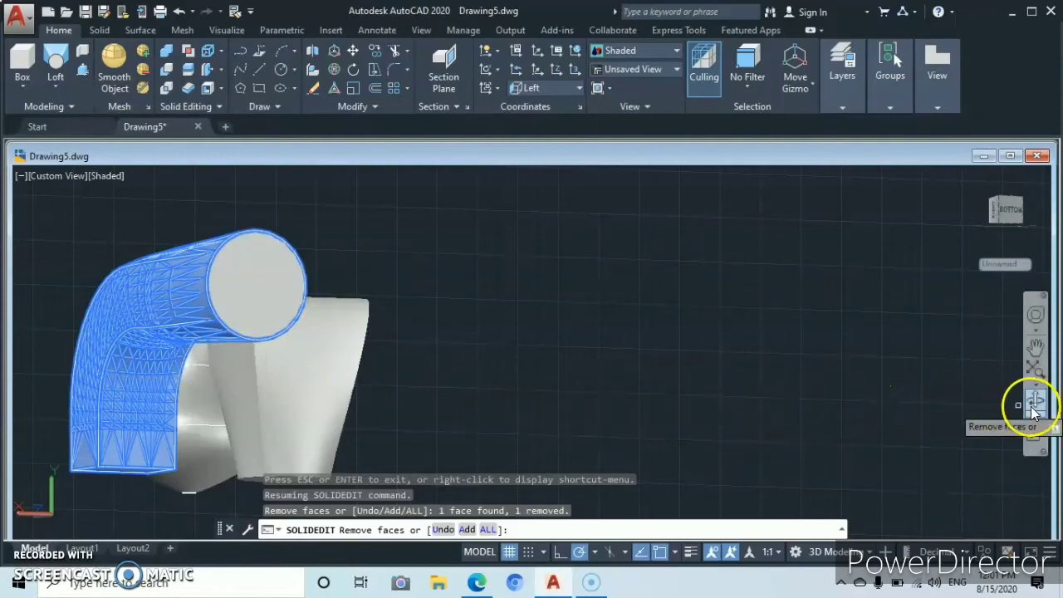
left_click(1034, 405)
left_click_drag(214, 370, 399, 285)
key("Escape")
left_click(412, 424)
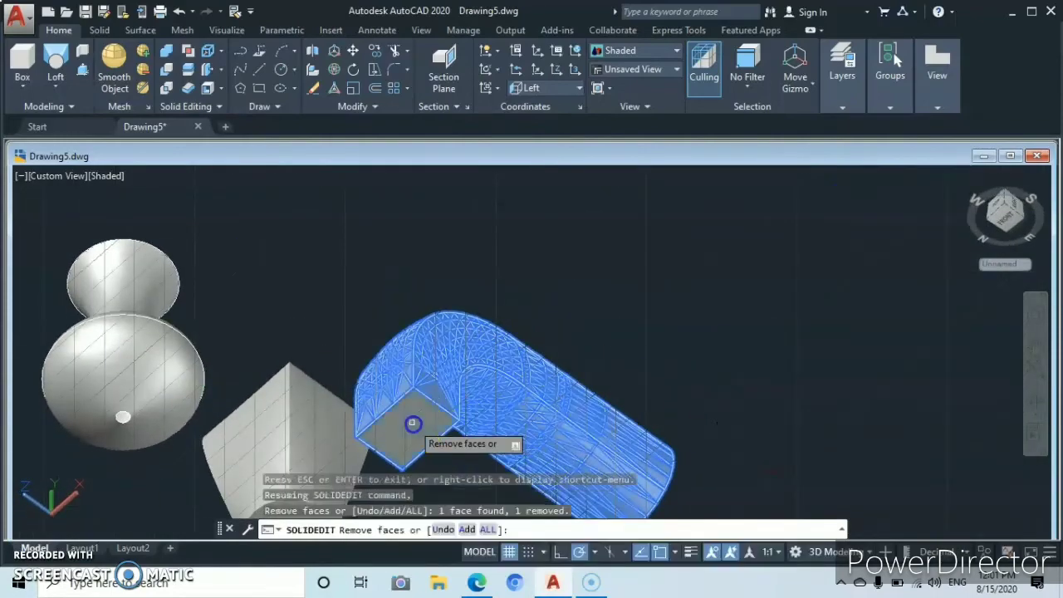
left_click(695, 382)
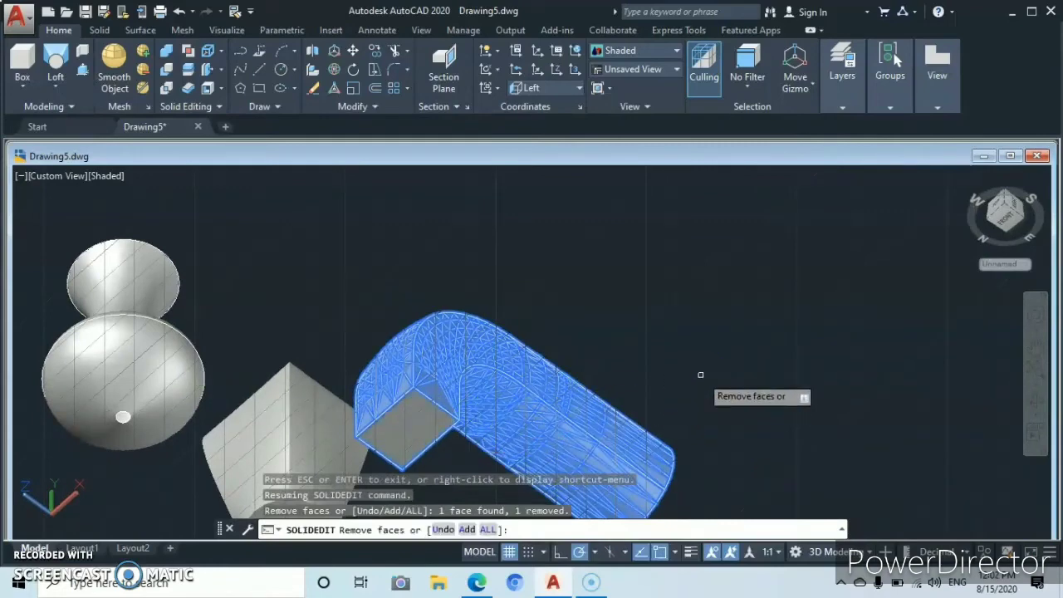
key("Return")
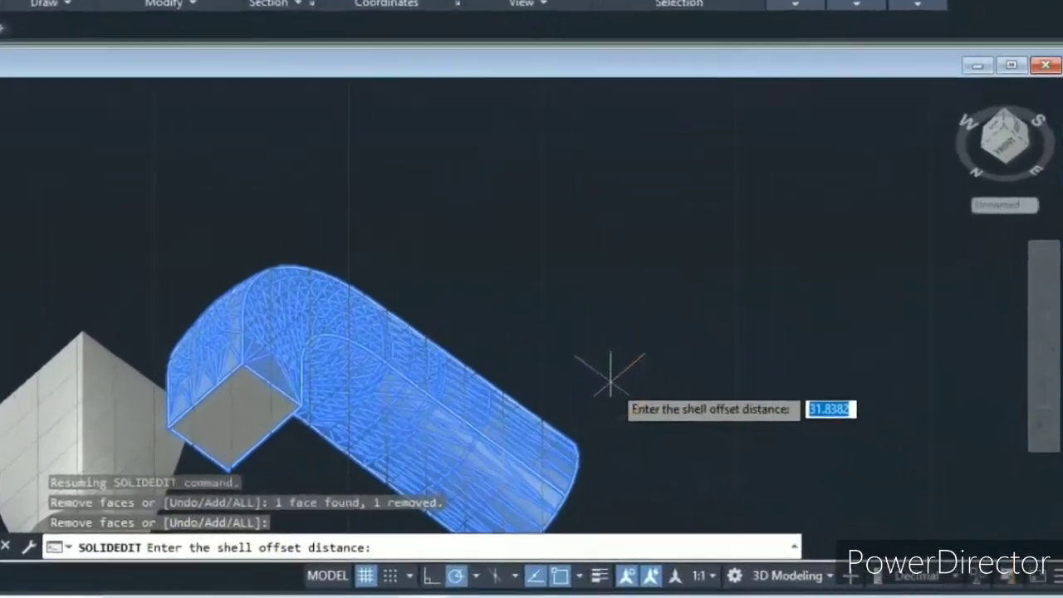
Give the shell a wall thickness of 1 and exit solid editing.
type("1")
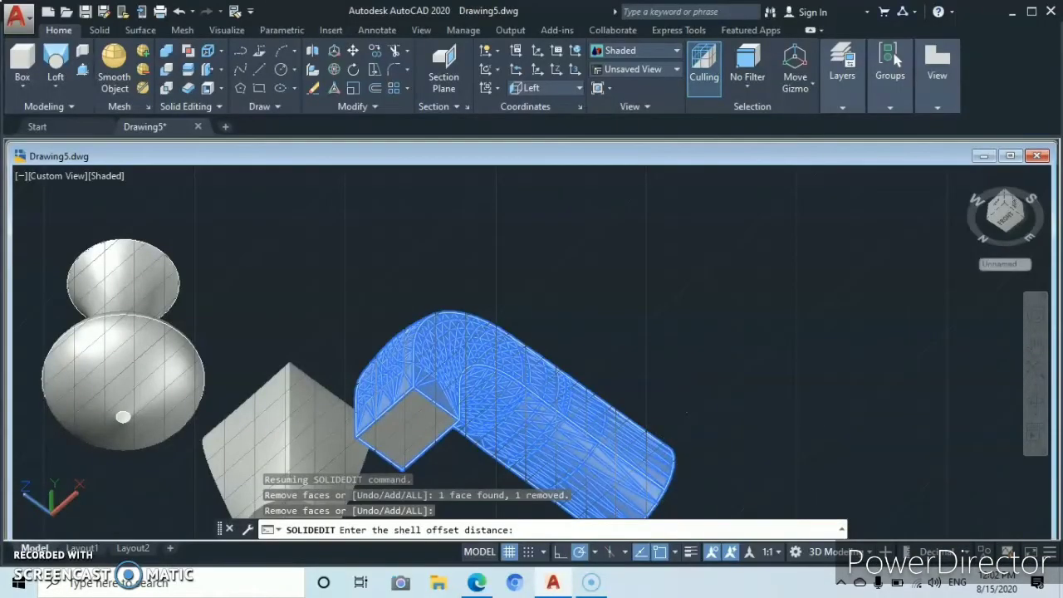
key("Return")
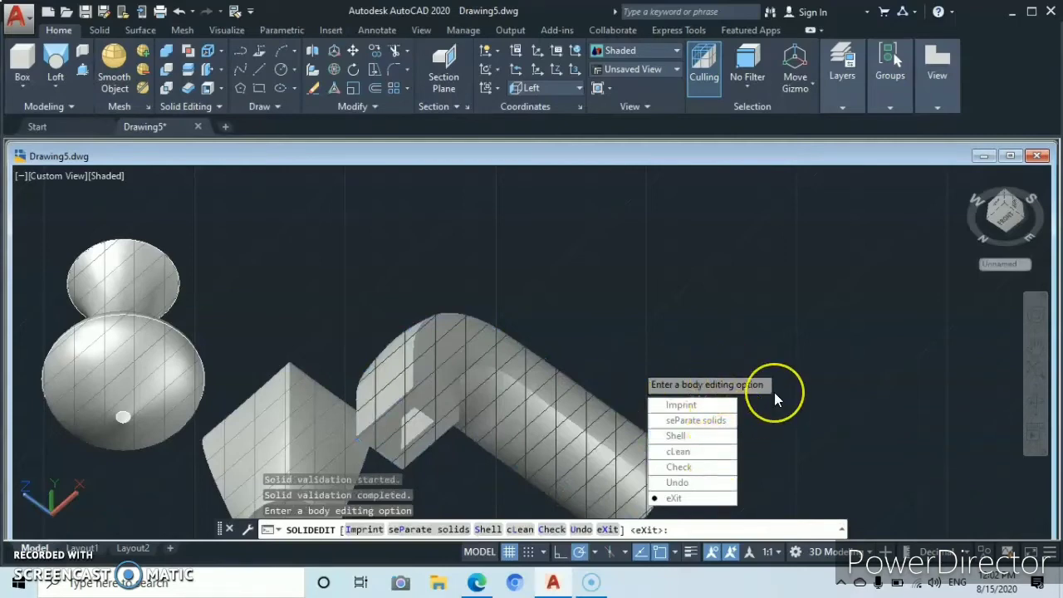
key("Return")
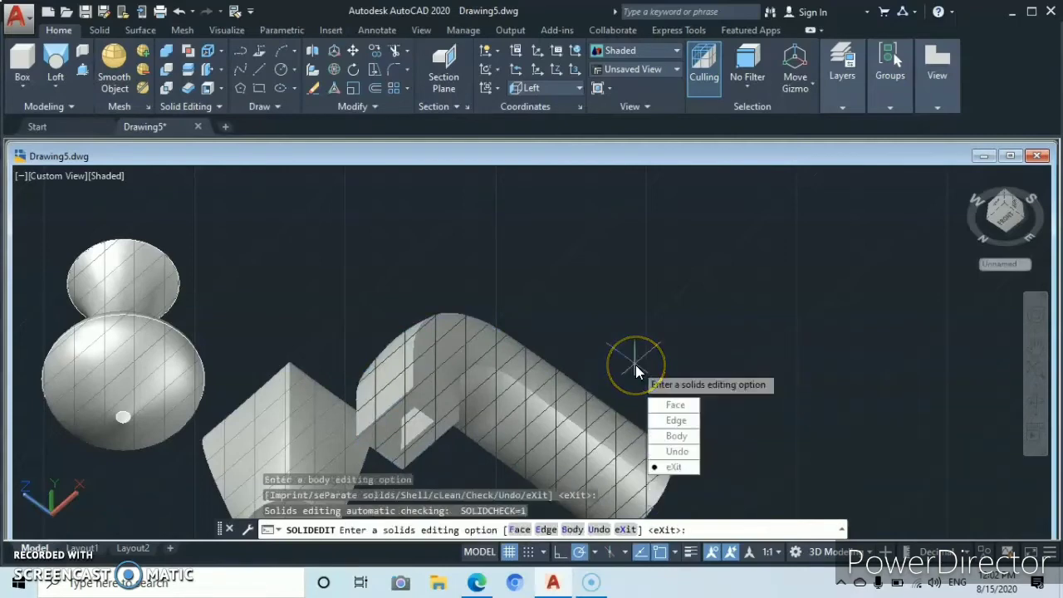
key("Escape")
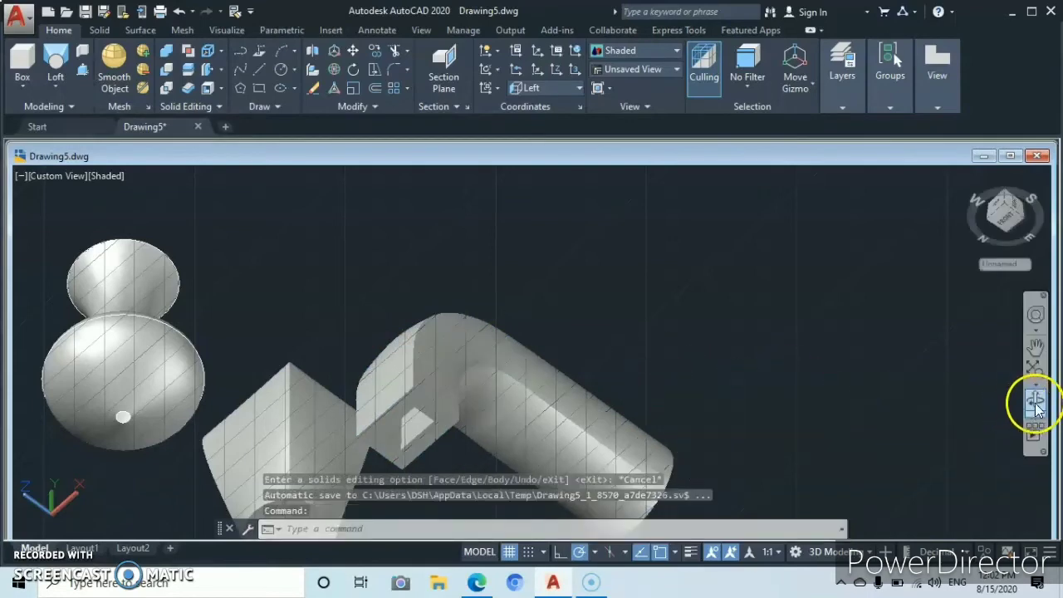
Orbit and zoom to look straight into the hollow tube's open end.
left_click(1035, 401)
left_click_drag(955, 390, 390, 373)
scroll(279, 333, "up", 6)
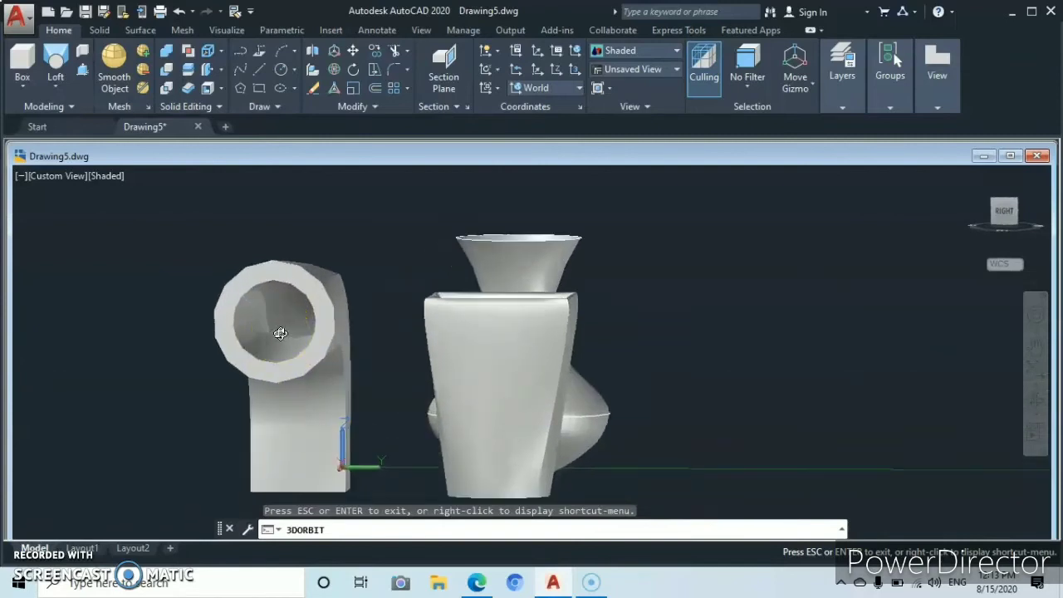
scroll(280, 333, "up", 1)
scroll(280, 333, "down", 3)
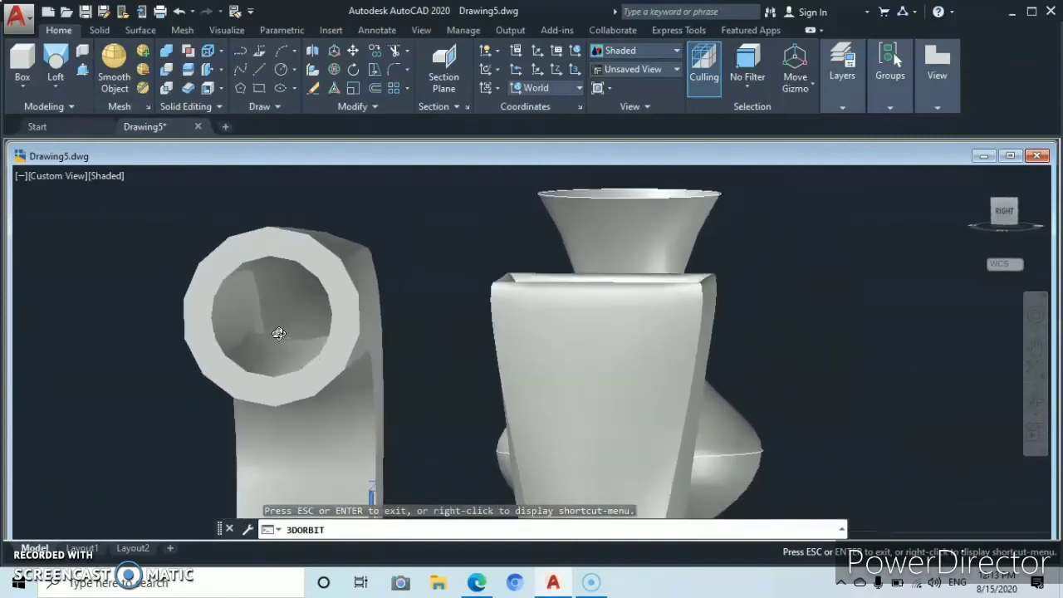
left_click_drag(267, 340, 424, 352)
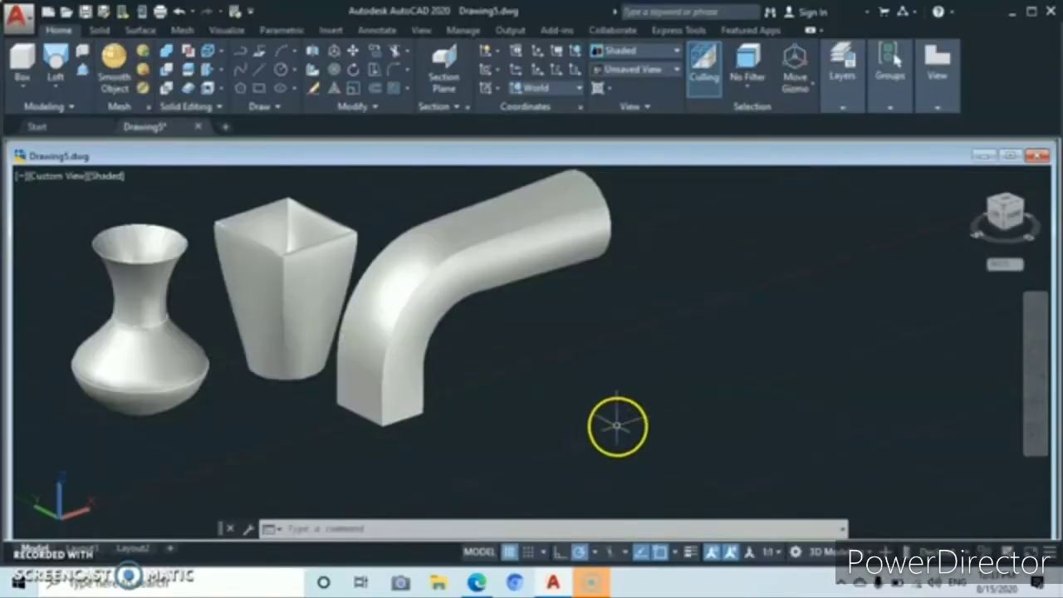
Dismiss the stray selection window and set the UCS back to Front.
left_click(688, 446)
left_click(591, 409)
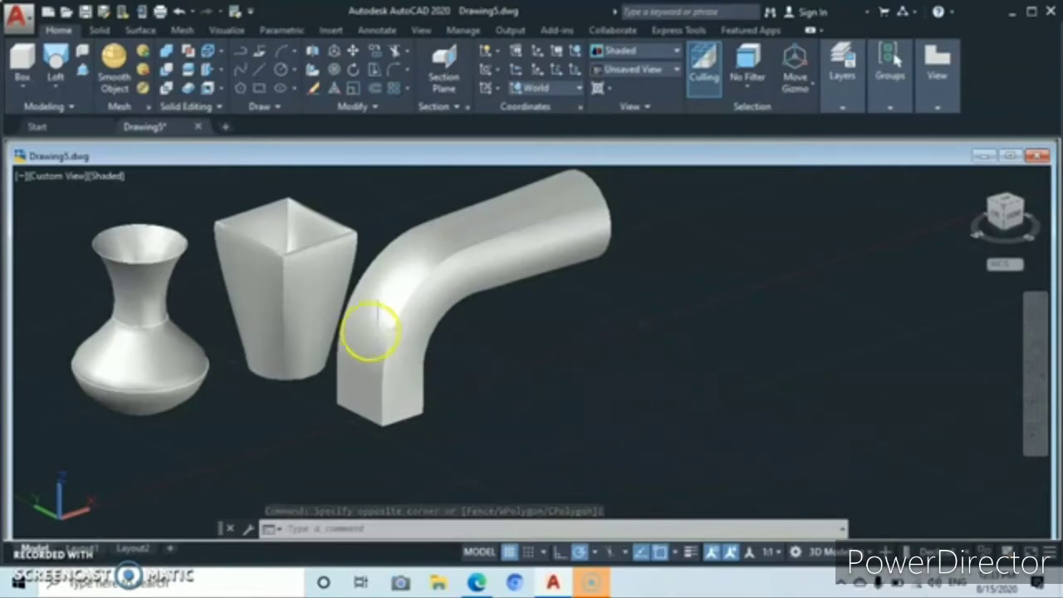
left_click(340, 262)
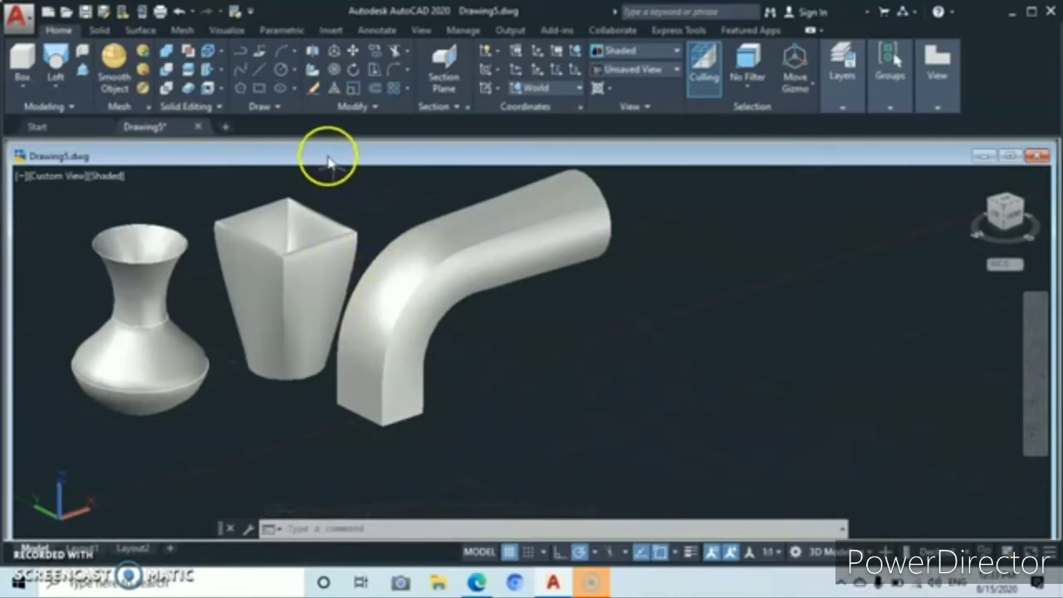
left_click(577, 88)
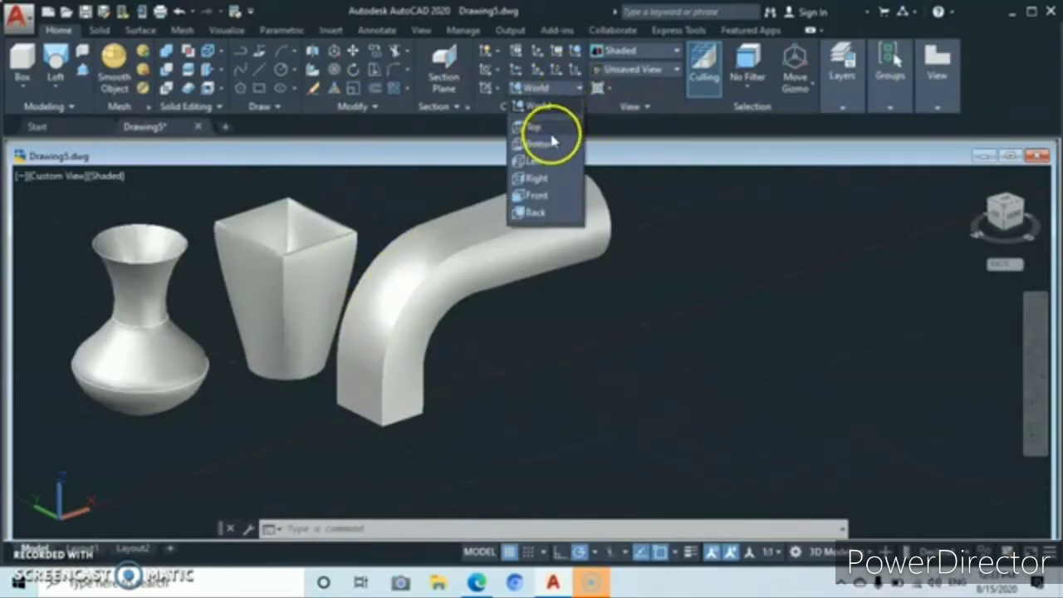
left_click(527, 196)
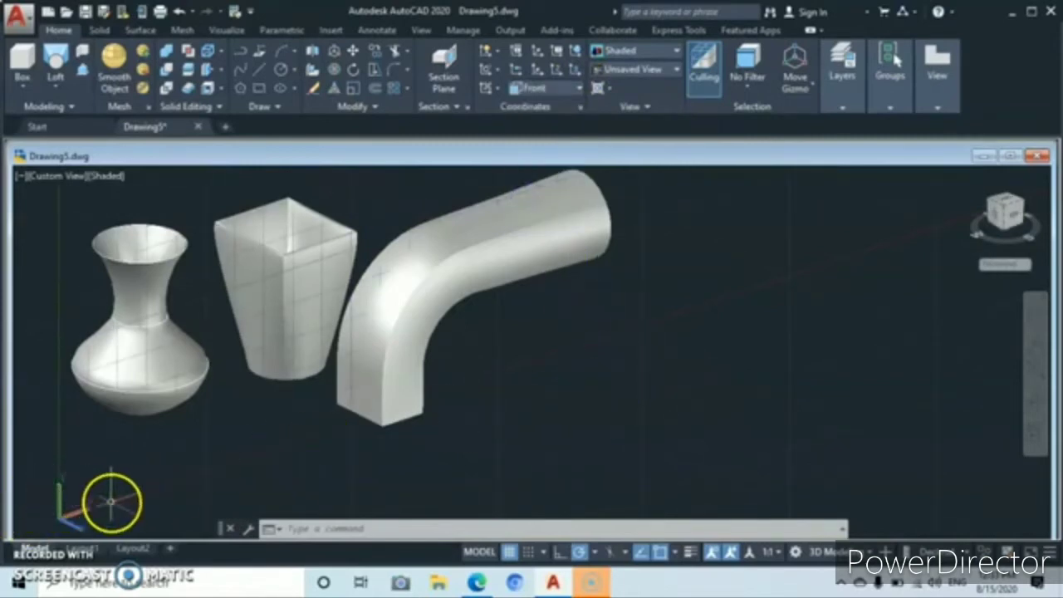
Draw a vertical line right of the bent solid, then a second line sloping up to the right.
left_click(257, 72)
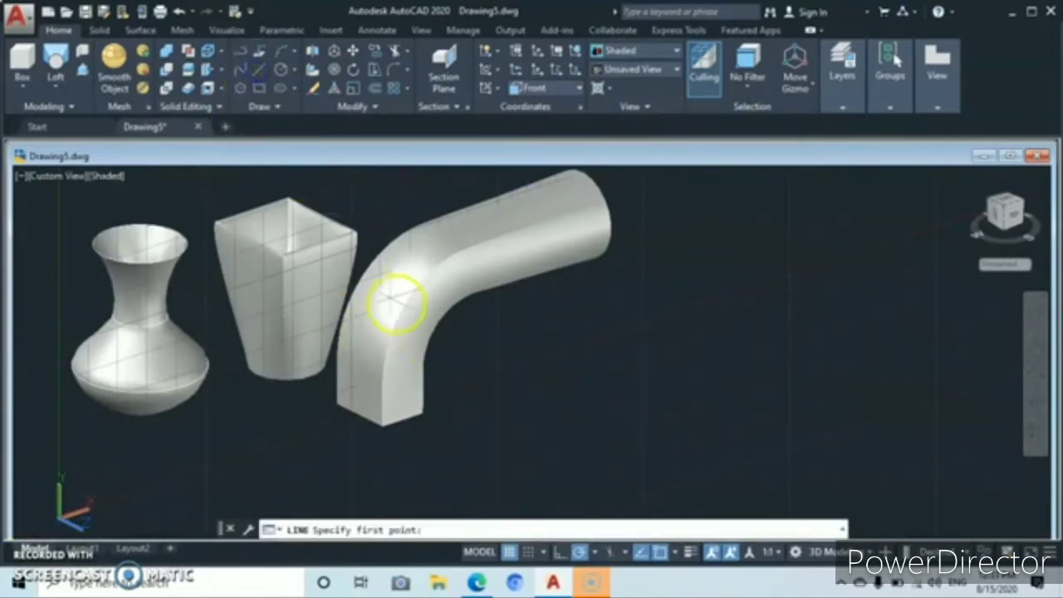
left_click(527, 465)
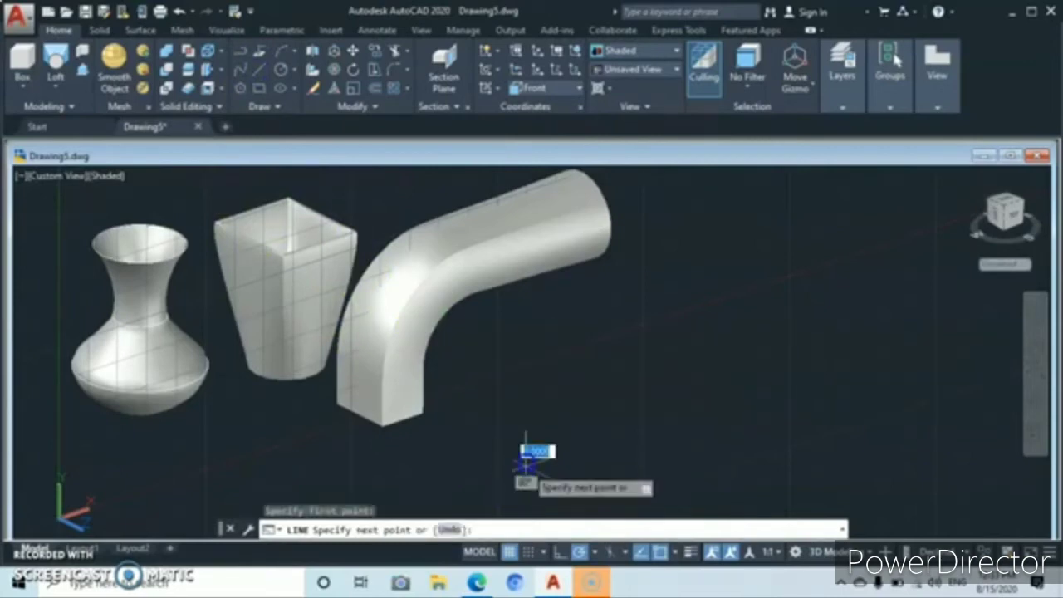
left_click(527, 304)
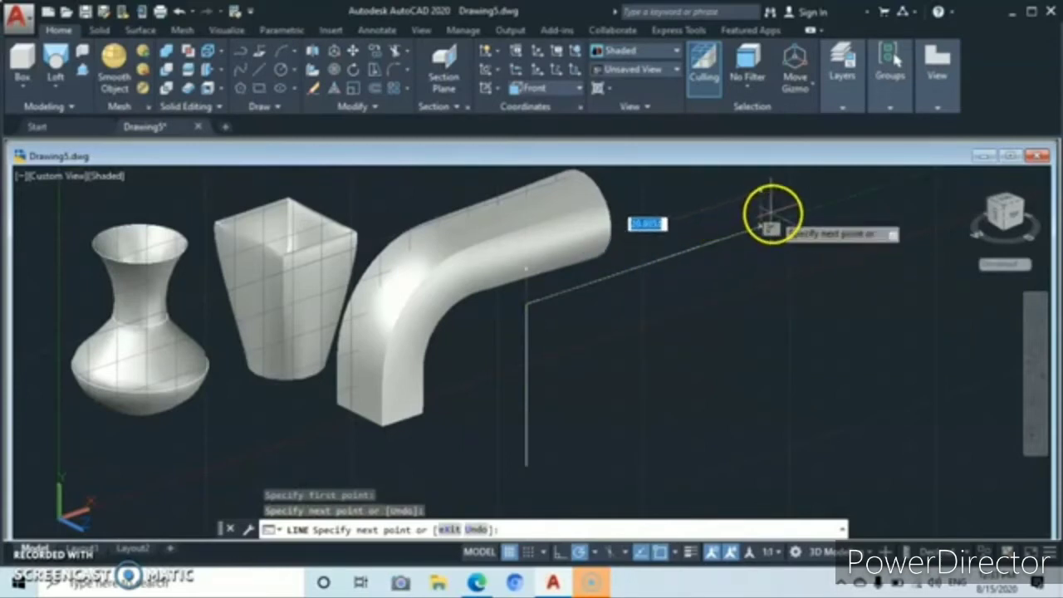
left_click(783, 215)
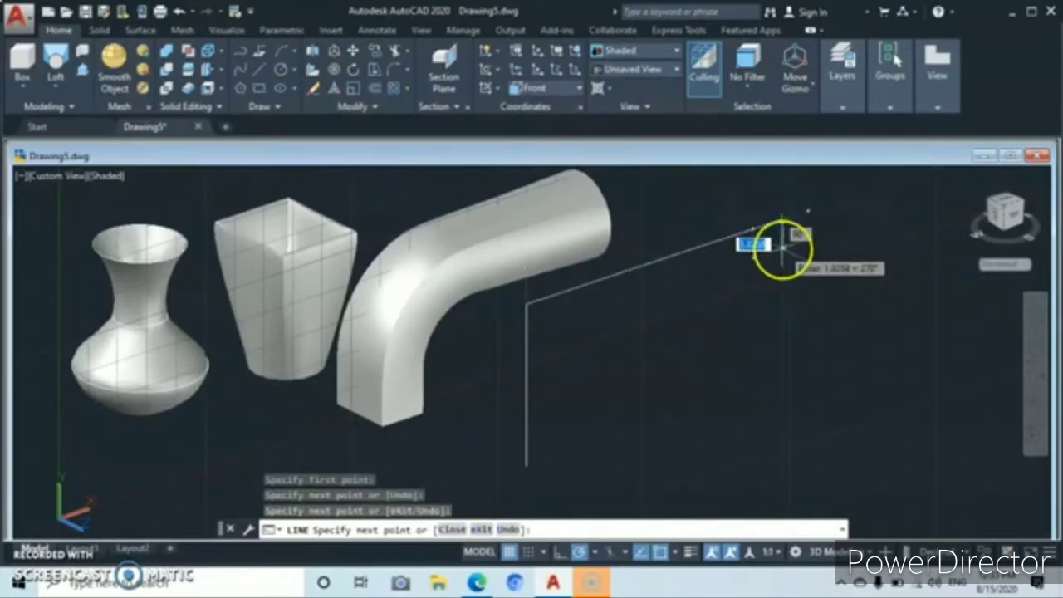
key("Return")
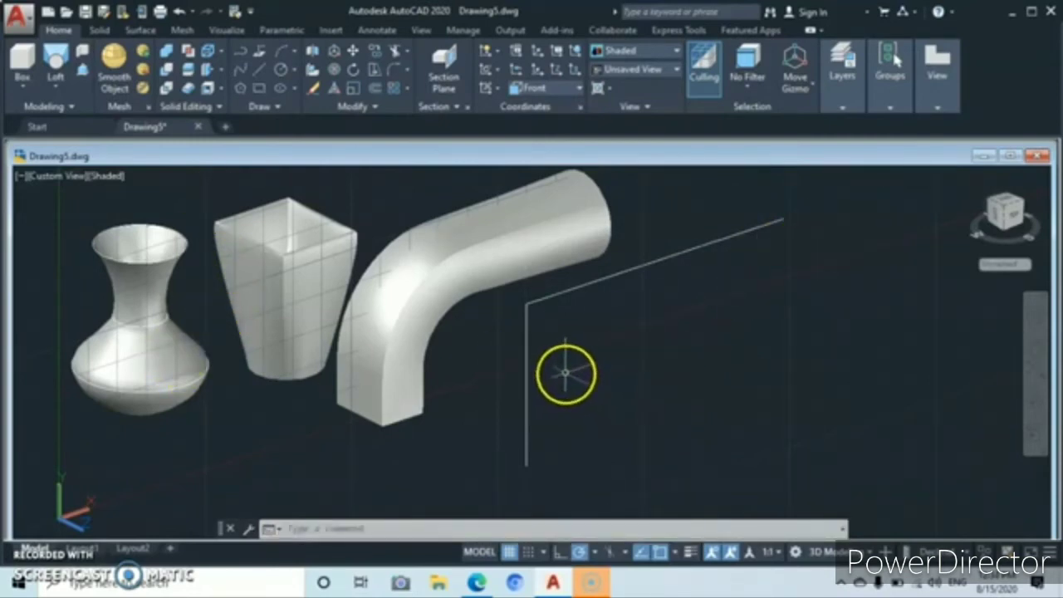
Fillet the corner between the sloping line and the vertical line with radius 6.
left_click(395, 72)
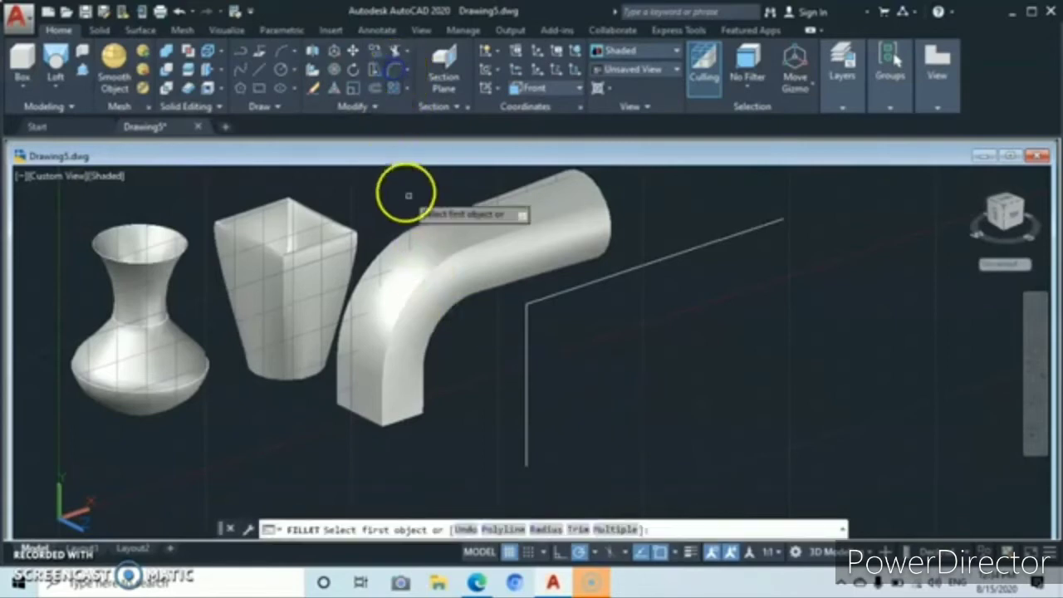
left_click(586, 284)
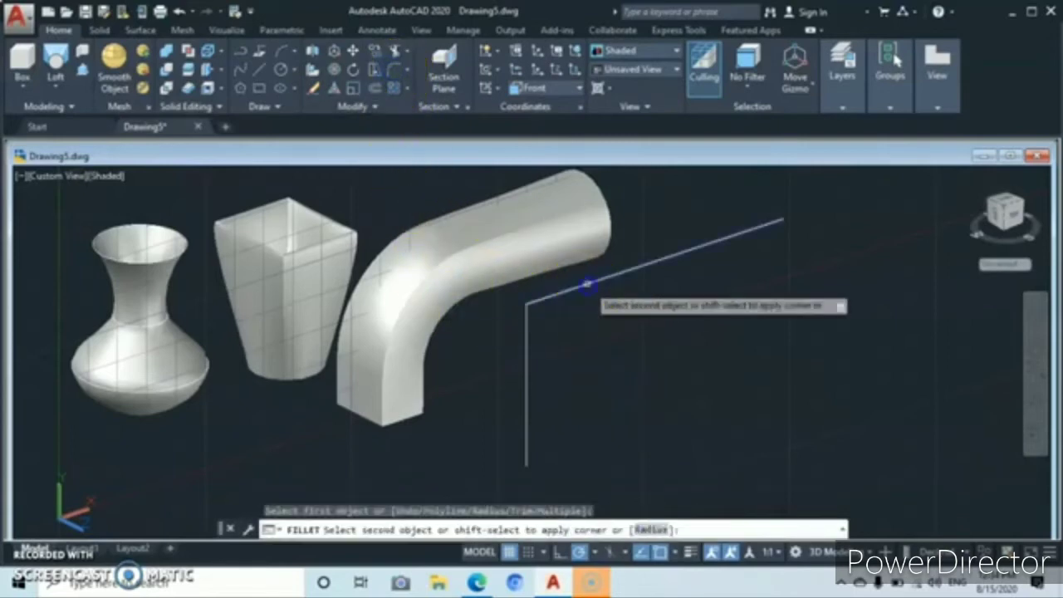
left_click(641, 529)
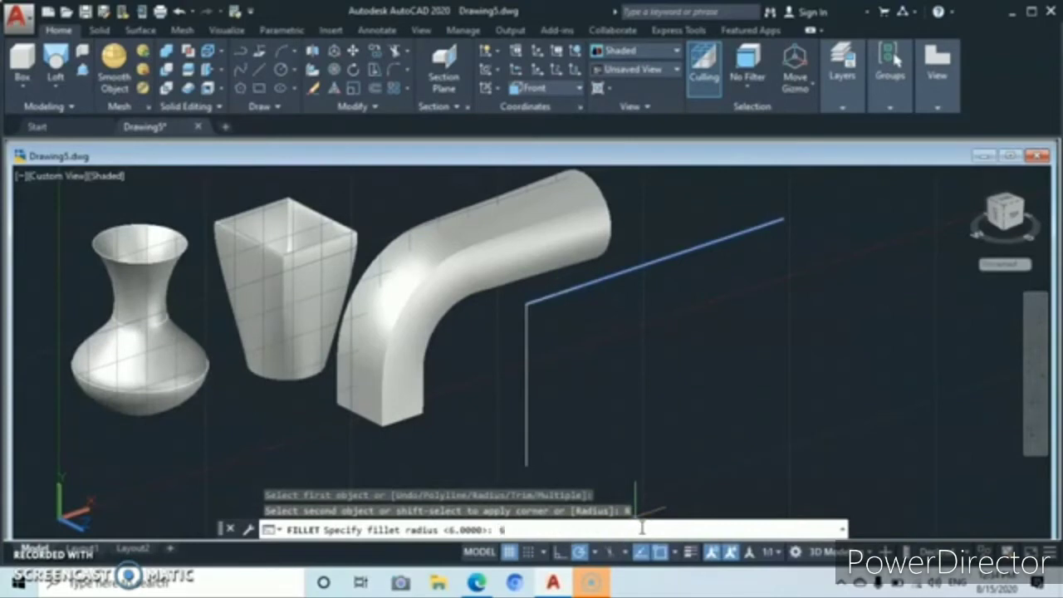
key("Return")
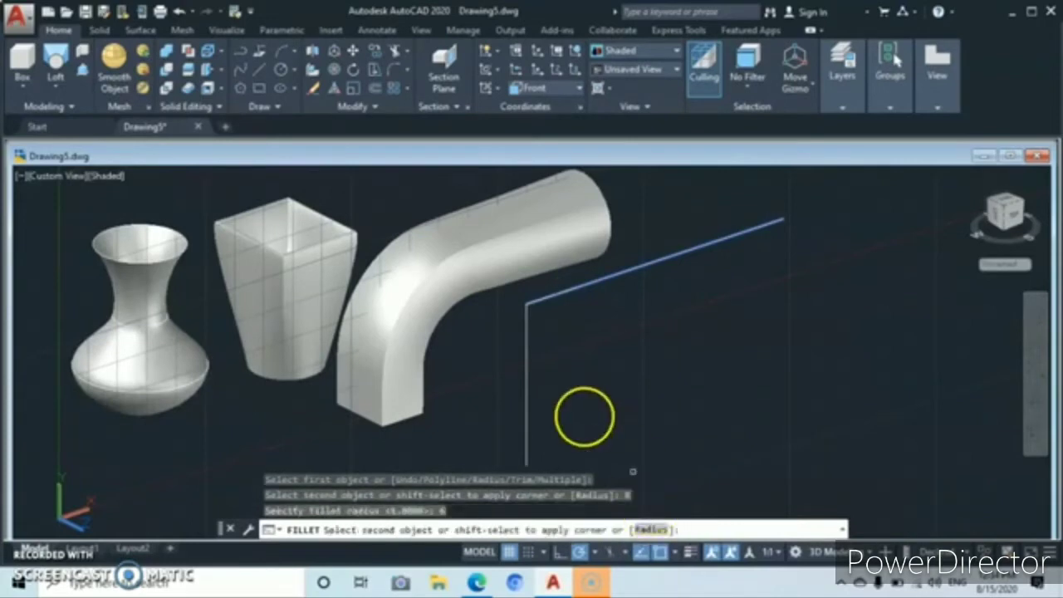
left_click(527, 375)
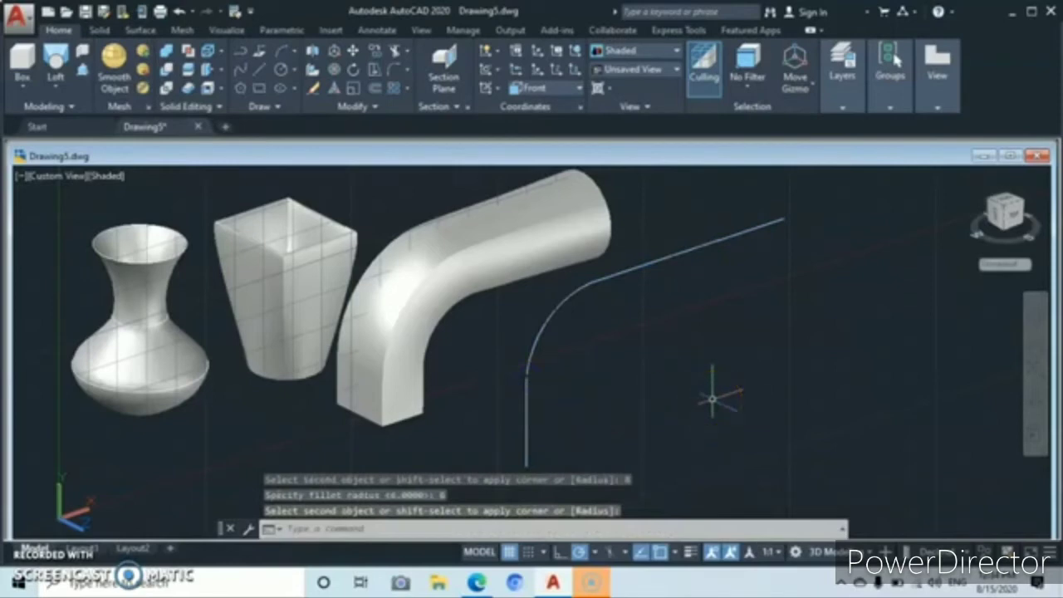
left_click(660, 406)
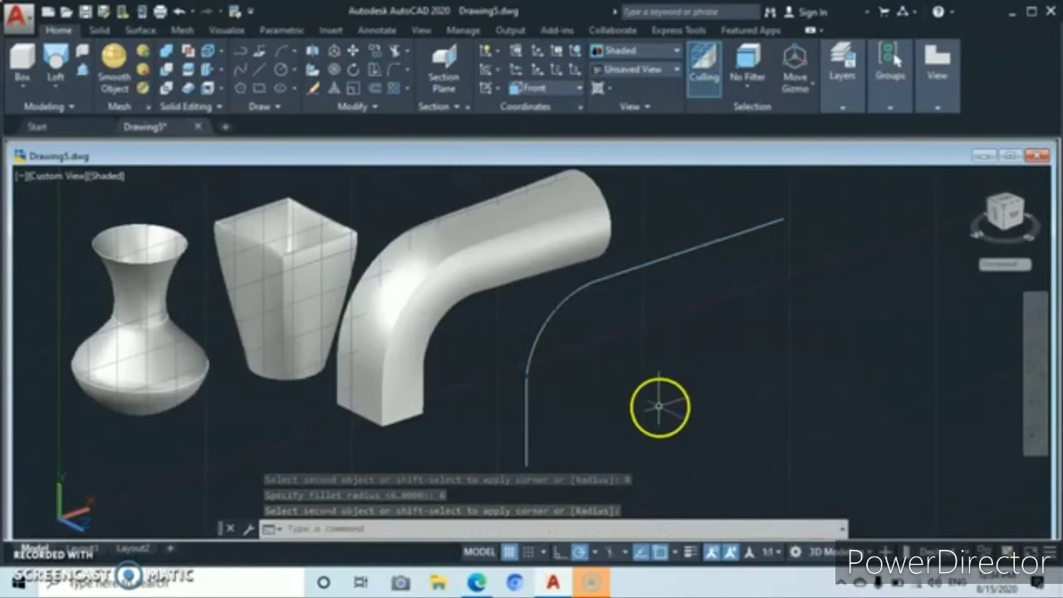
left_click(628, 427)
left_click(610, 473)
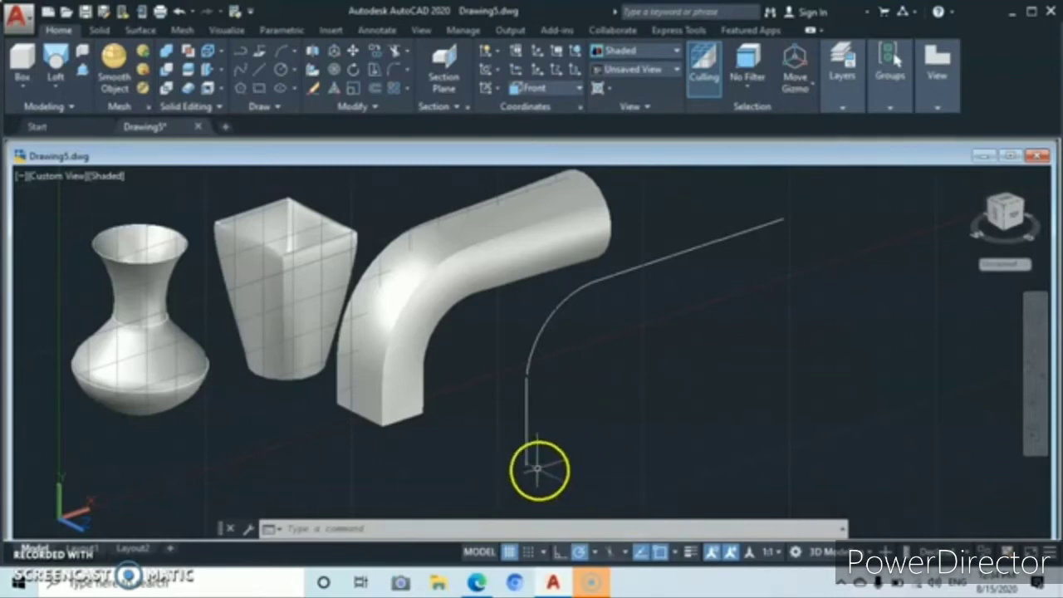
Switch the UCS to Top and draw a small square near the path's lower end.
left_click(581, 90)
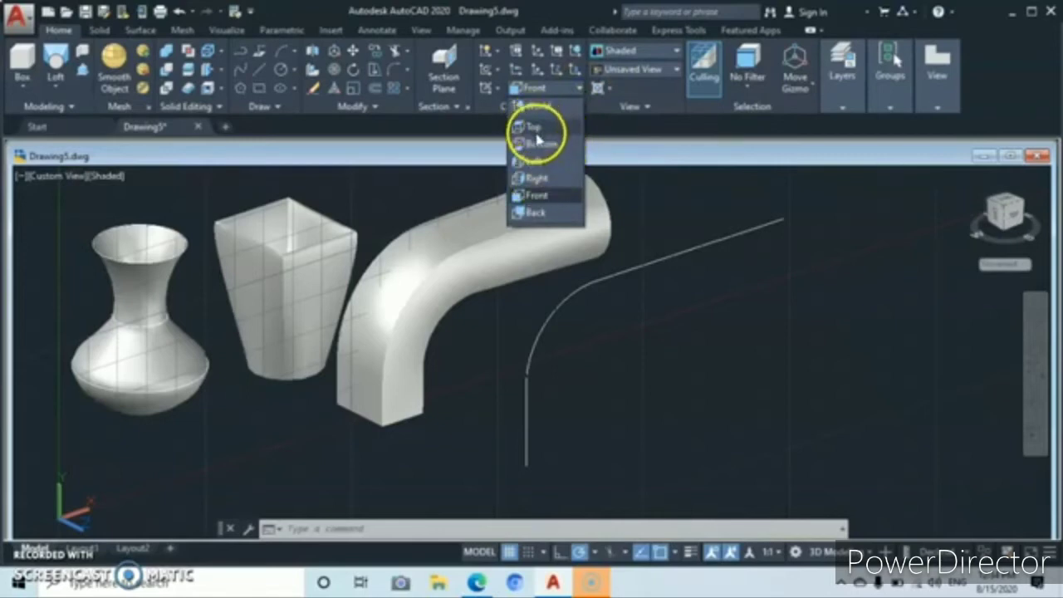
left_click(536, 128)
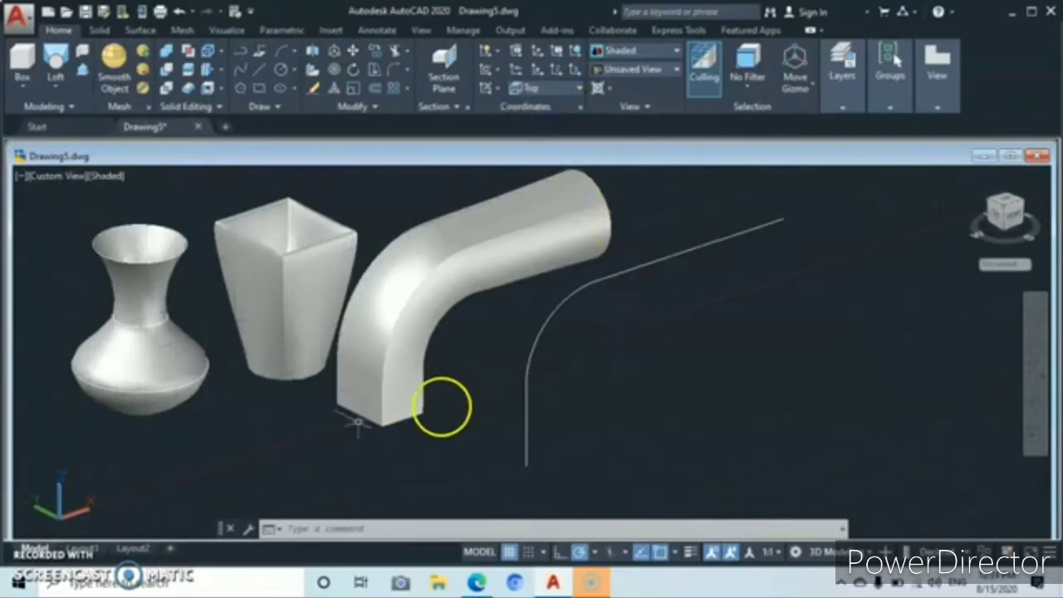
left_click(259, 89)
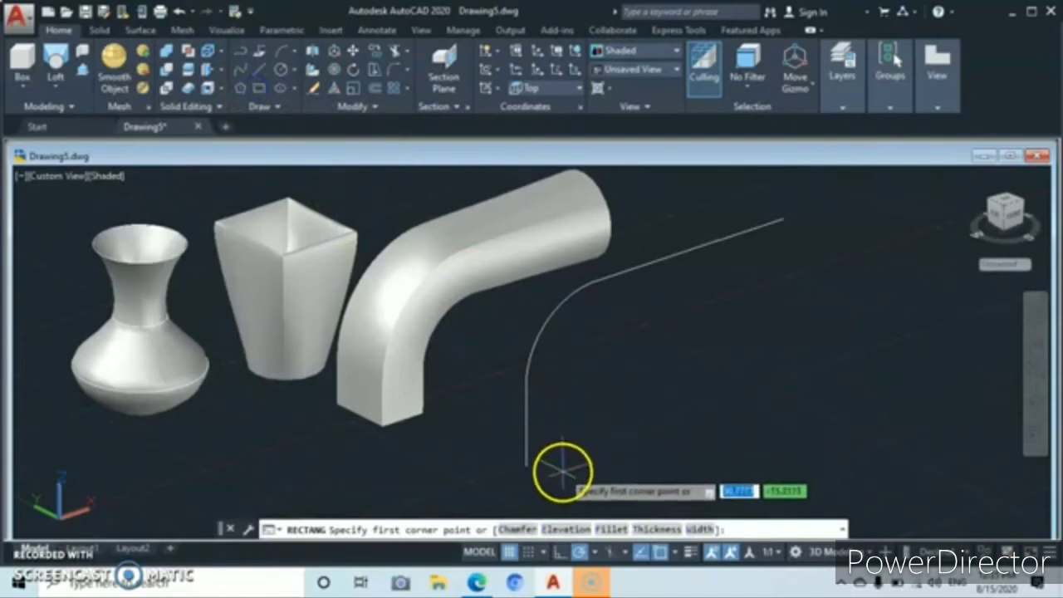
left_click(572, 460)
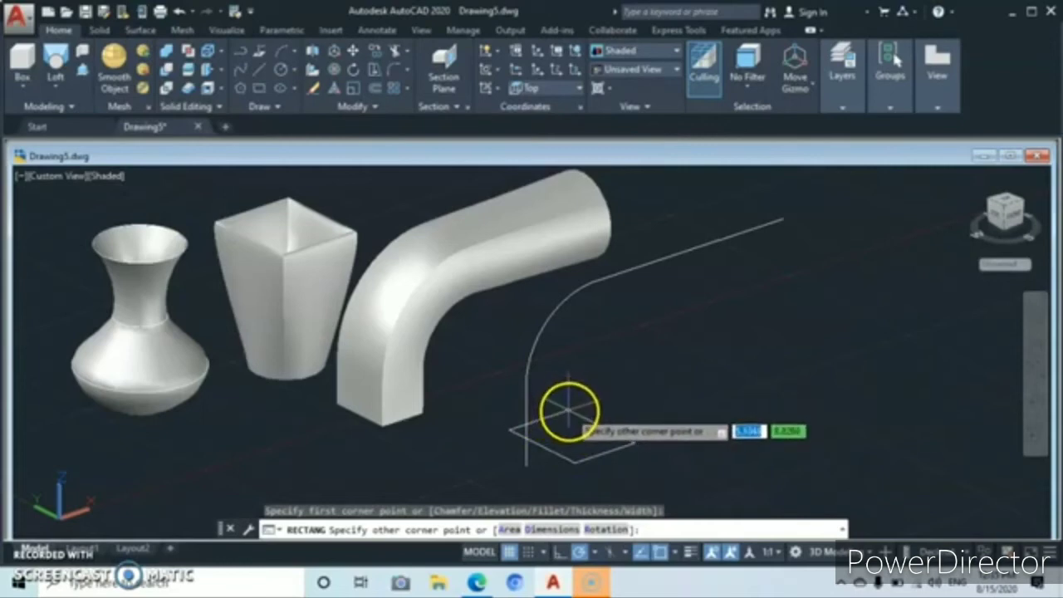
left_click(569, 410)
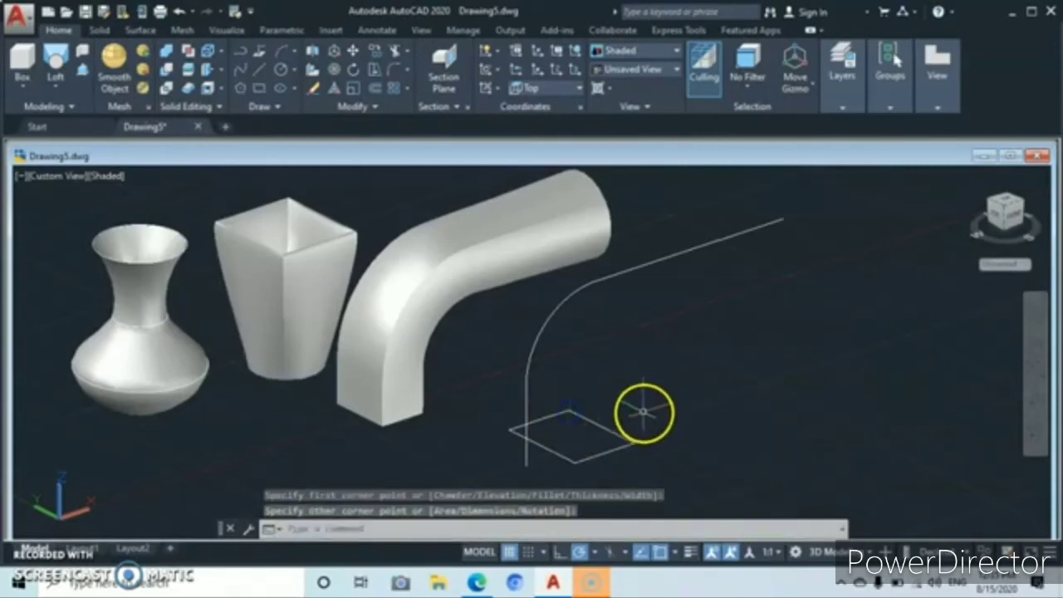
Move the flat square from its centre onto the path's lower endpoint.
left_click(352, 52)
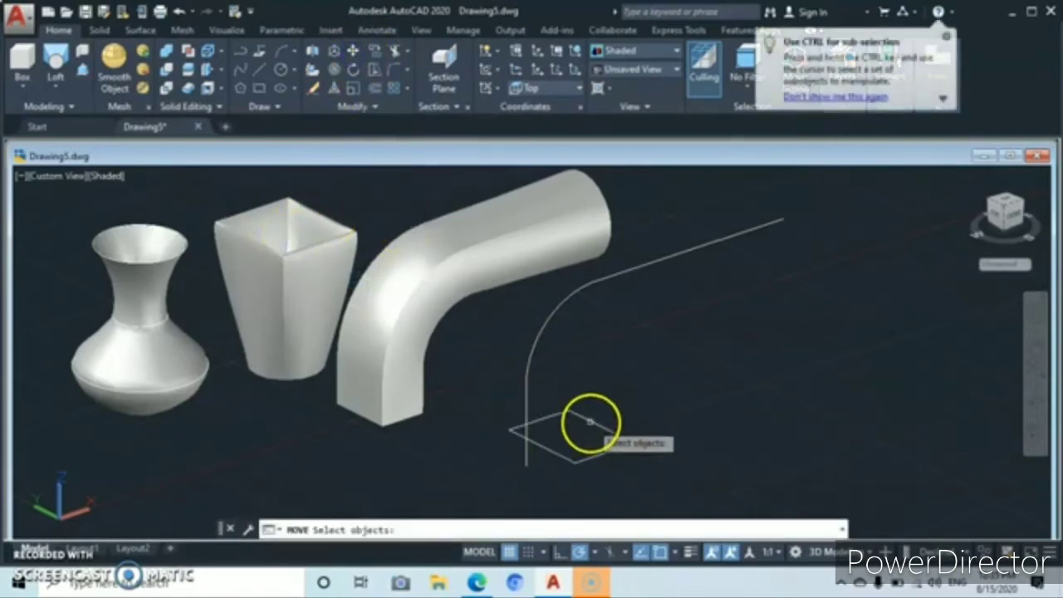
left_click(590, 422)
key("Return")
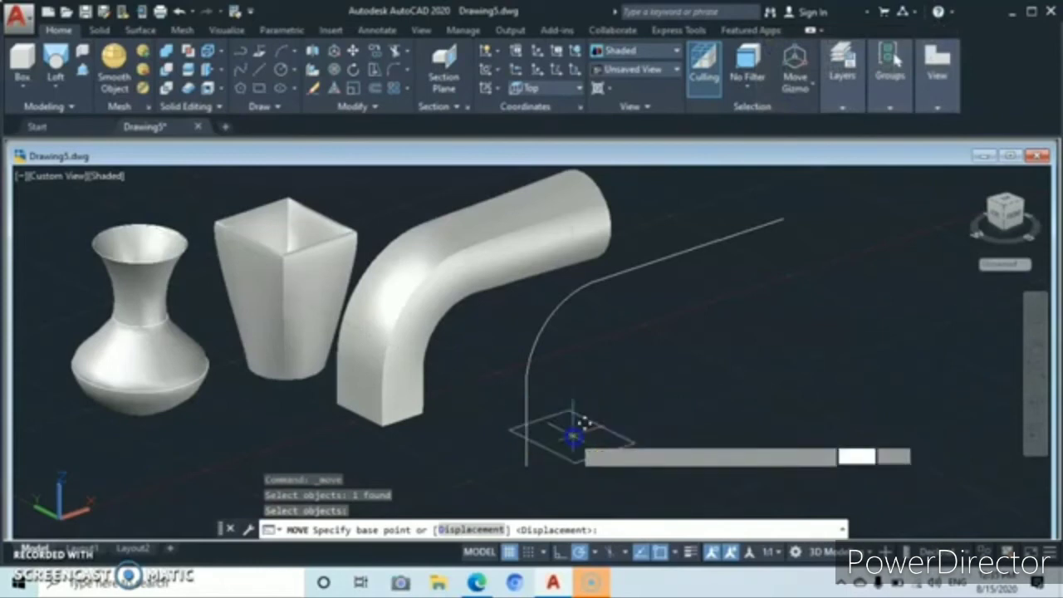
left_click(572, 434)
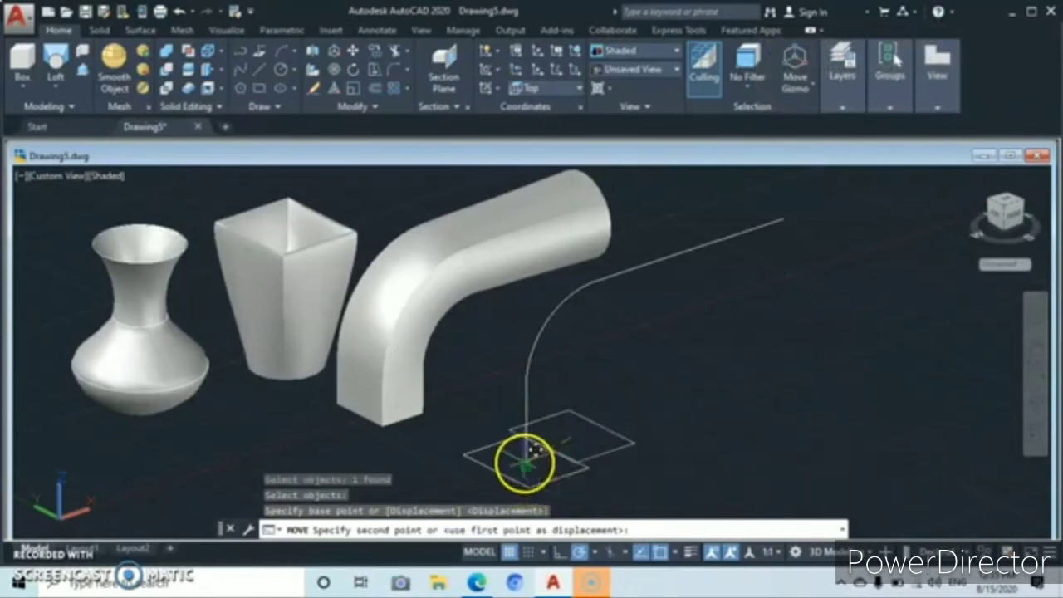
left_click(526, 462)
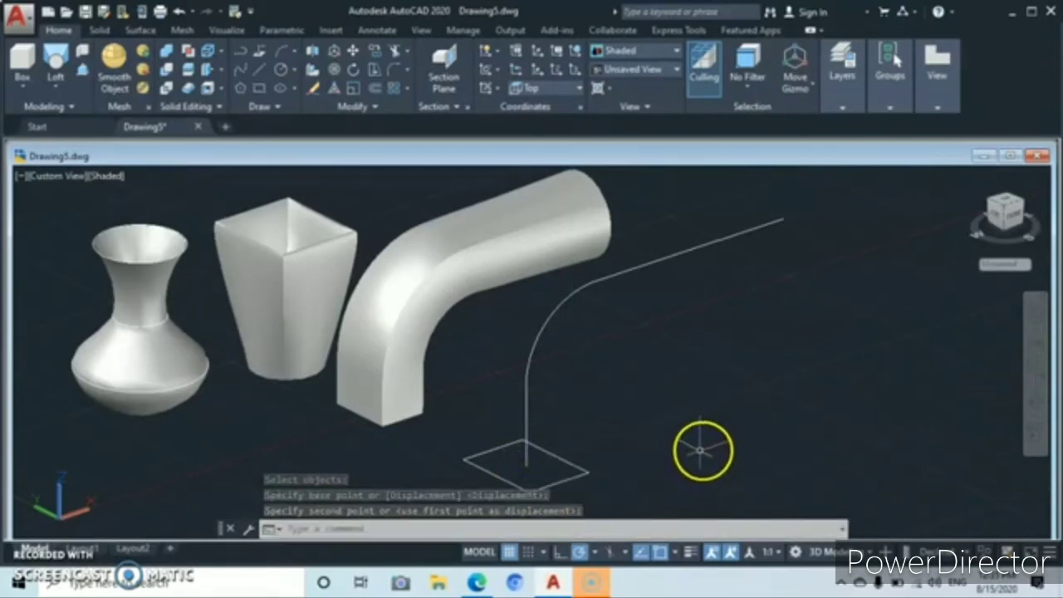
Switch the UCS to Left and draw an upright square near the path's upper end.
left_click(579, 89)
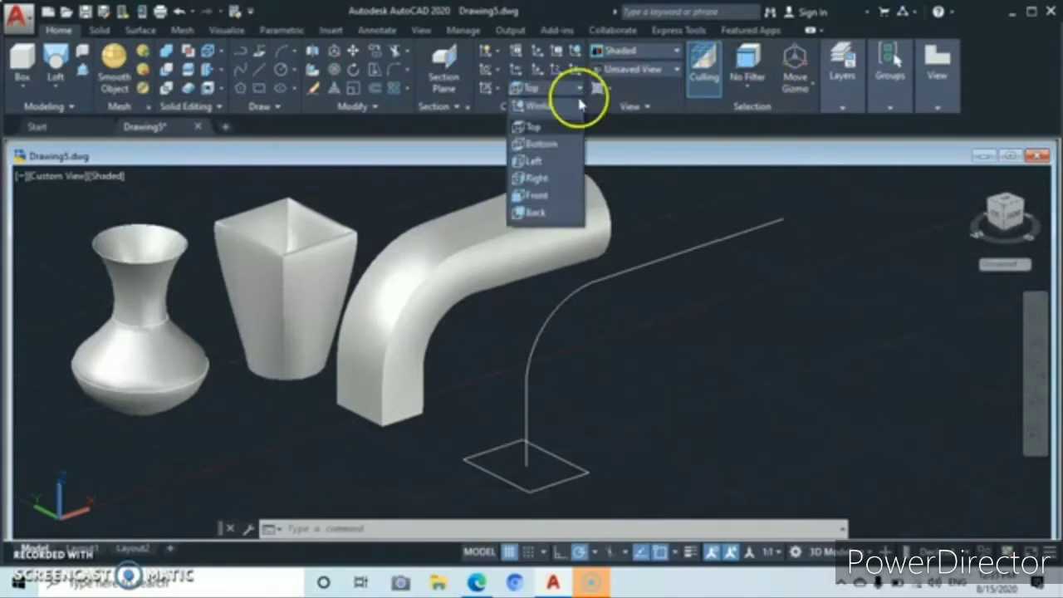
left_click(539, 162)
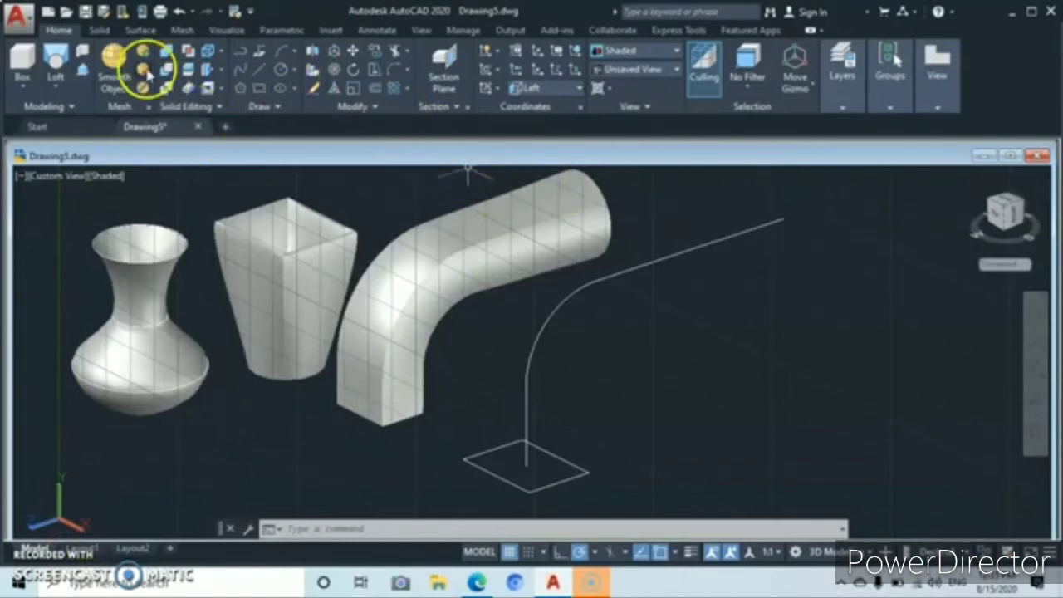
left_click(258, 89)
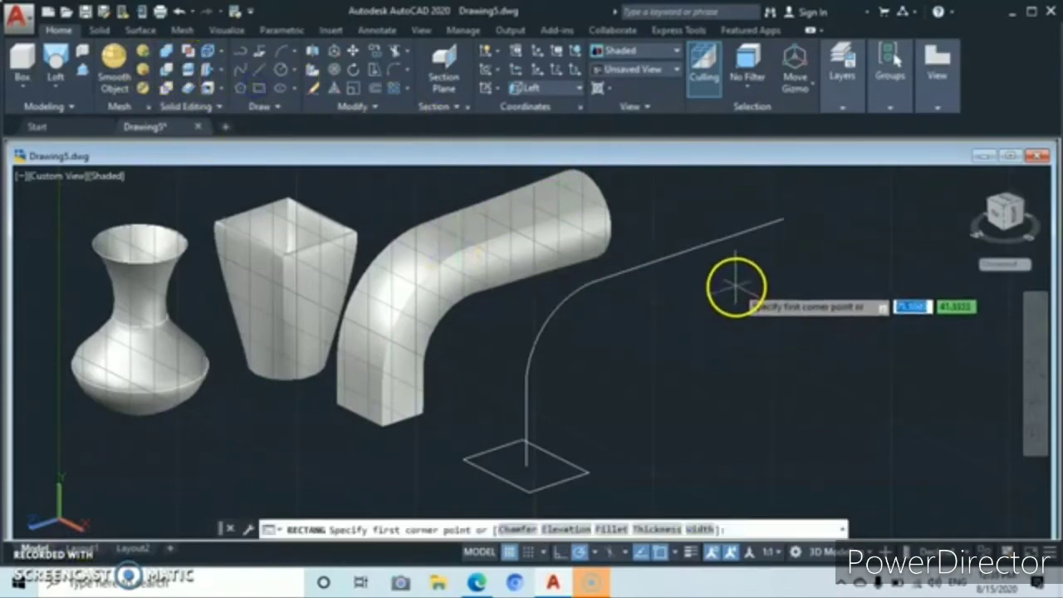
left_click(736, 286)
left_click_drag(780, 276, 803, 262)
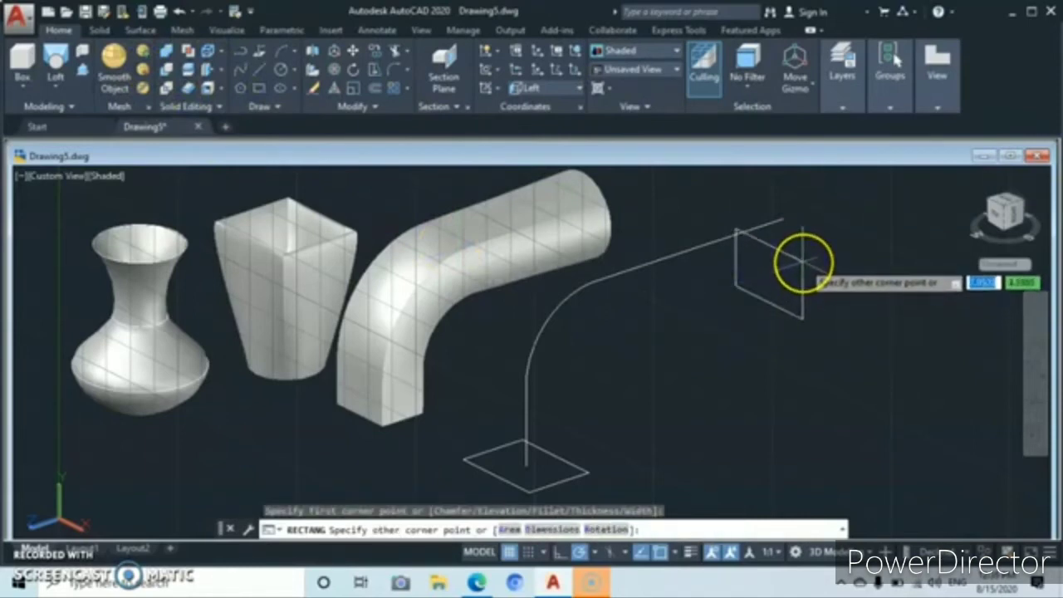
left_click(802, 263)
left_click(555, 306)
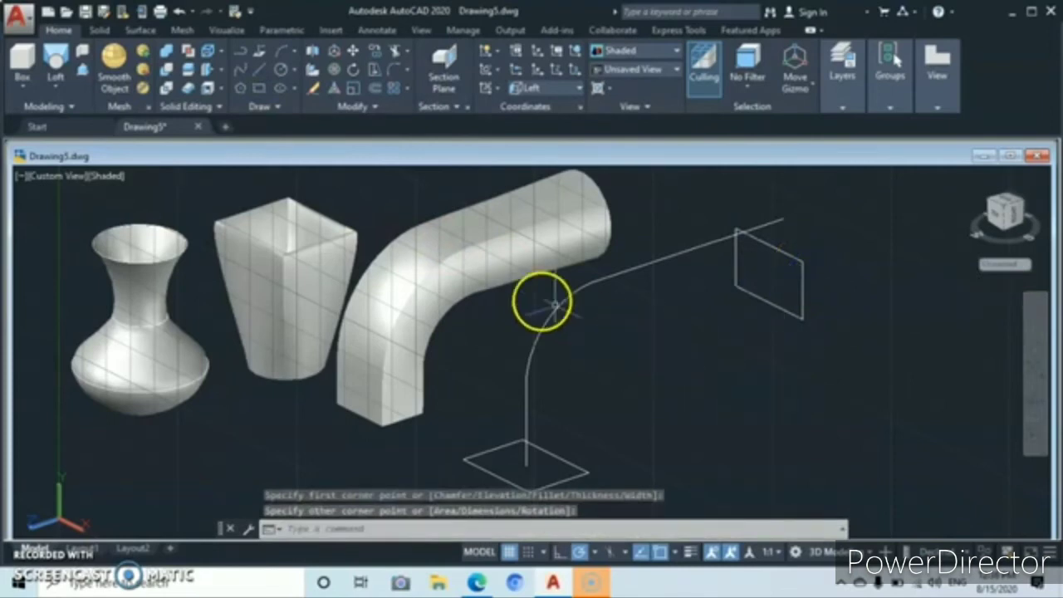
Move the upright square from its centre onto the path's upper endpoint.
left_click(353, 52)
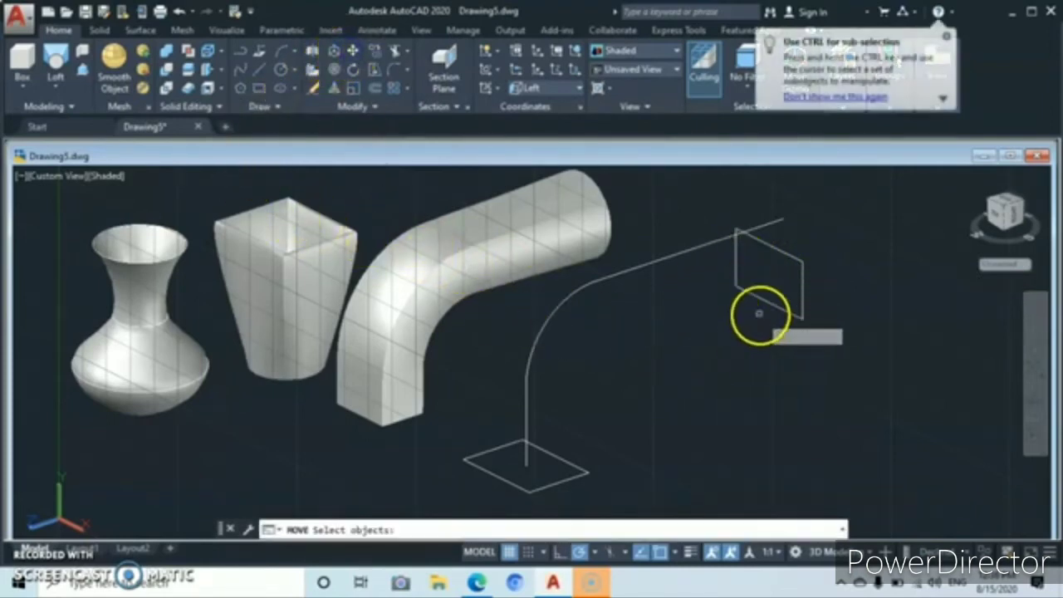
left_click(762, 304)
key("Return")
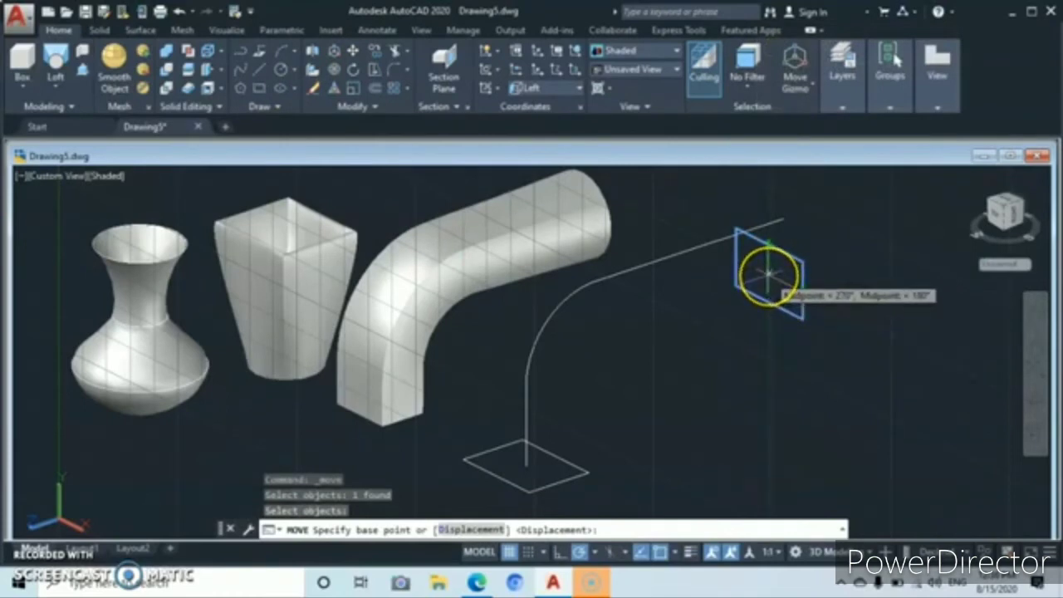
scroll(769, 274, "up", 3)
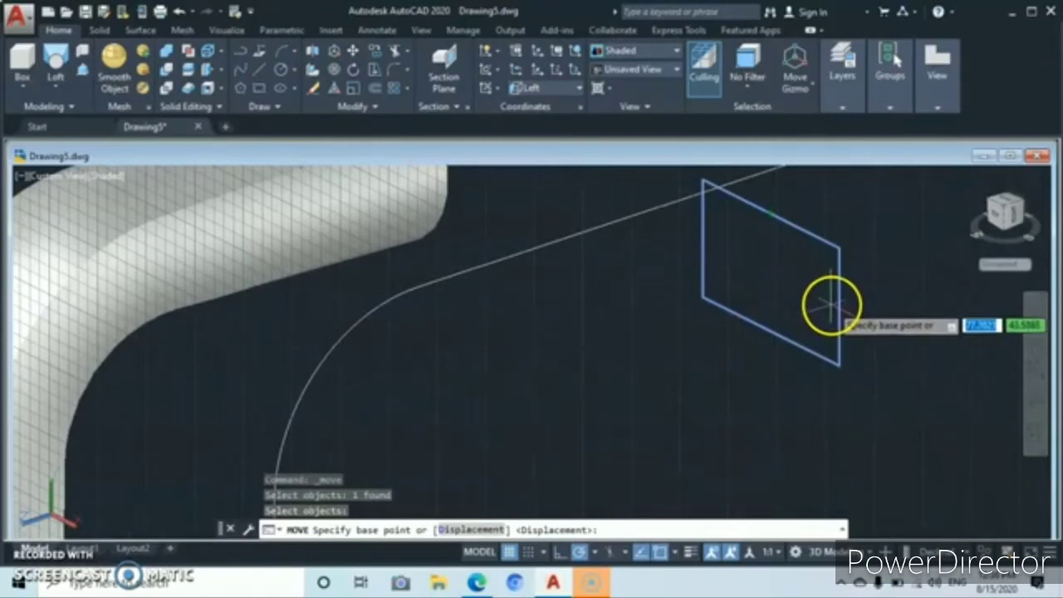
left_click(773, 274)
scroll(781, 272, "down", 5)
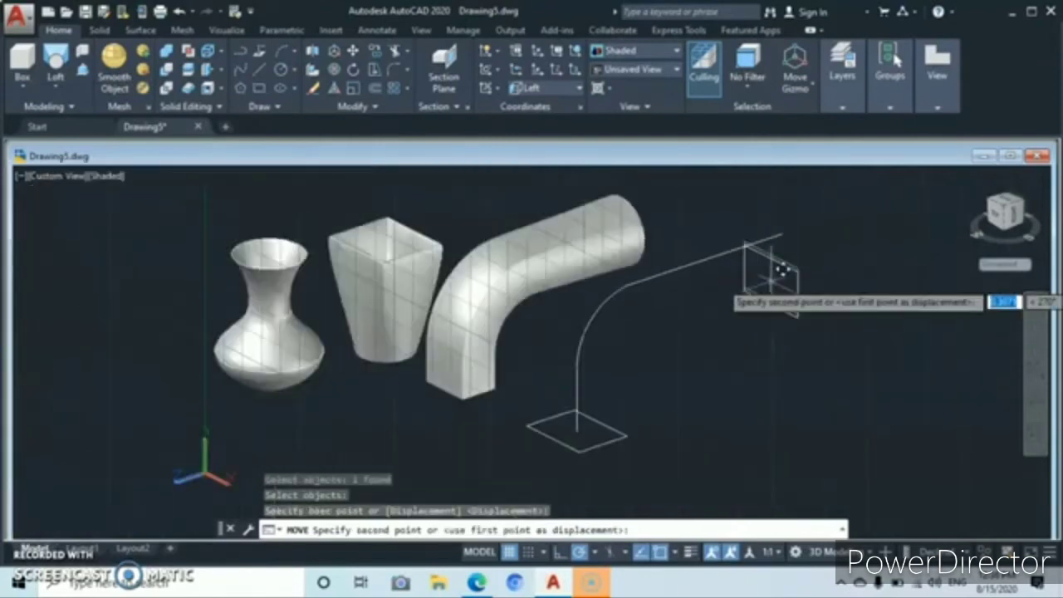
left_click(782, 236)
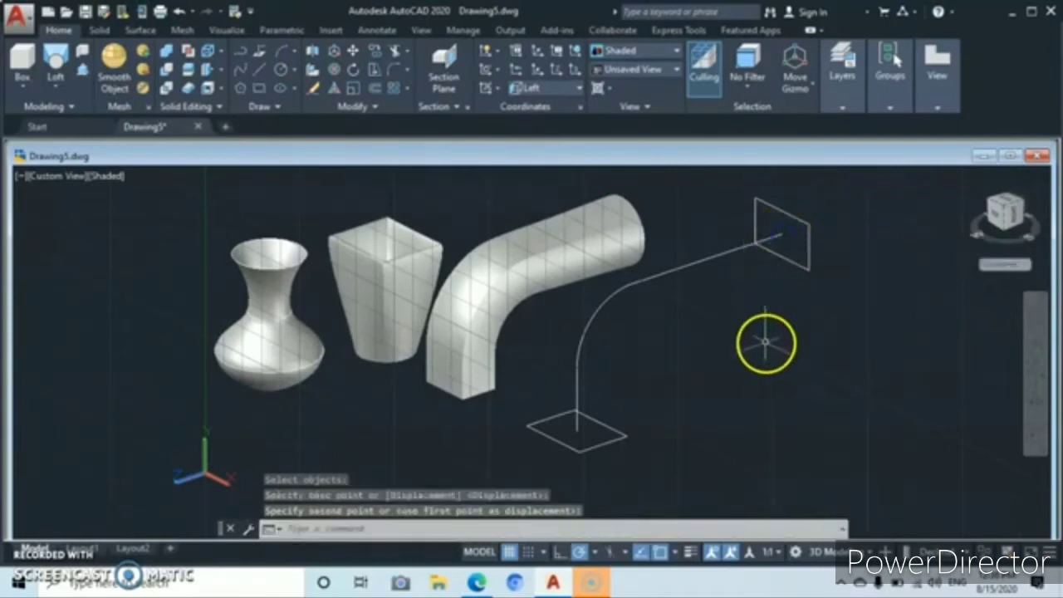
scroll(762, 328, "up", 2)
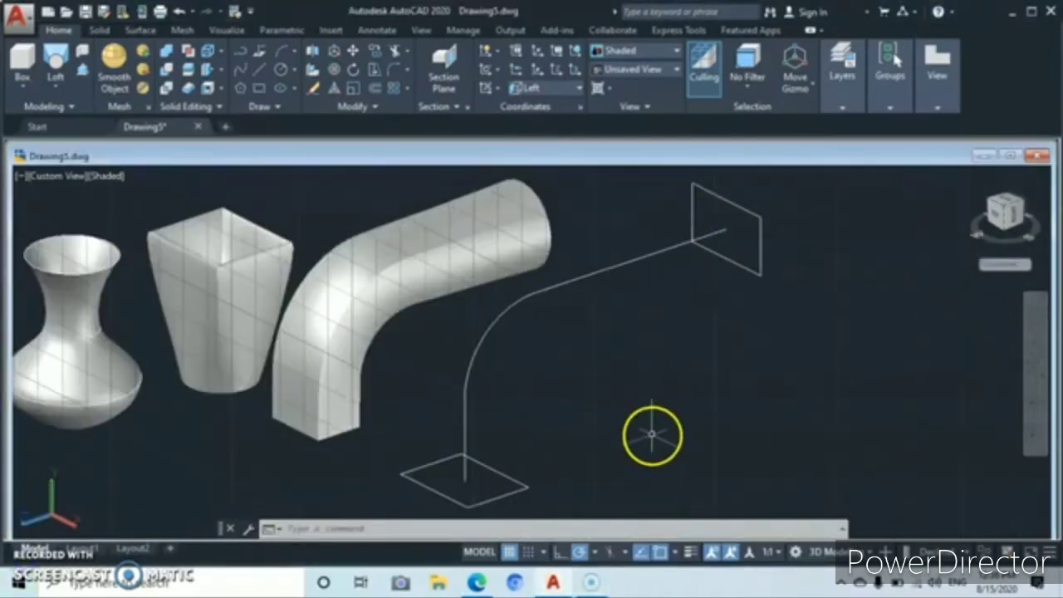
left_click(431, 483)
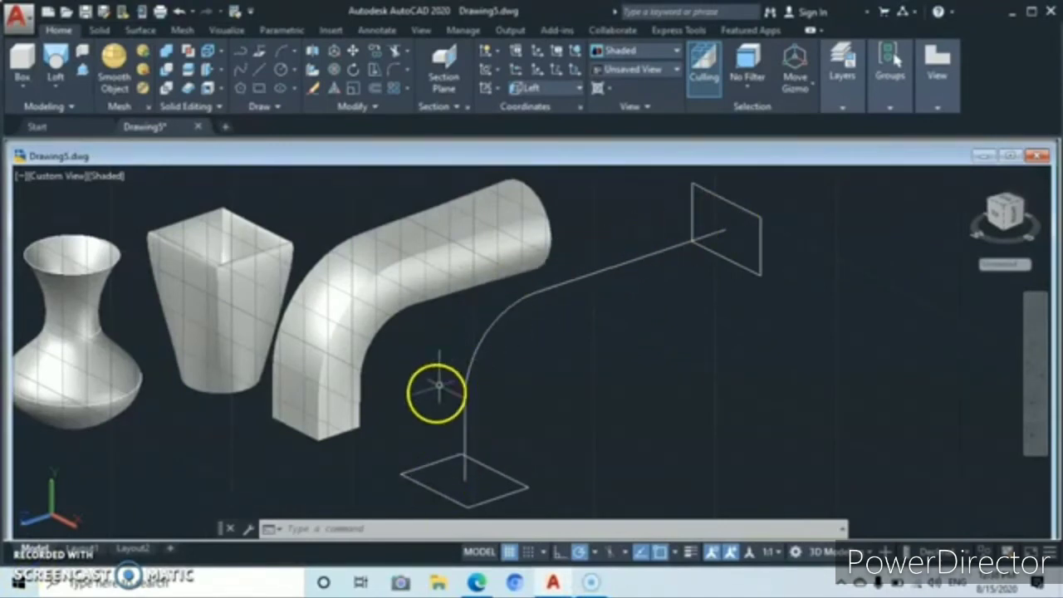
Switch the UCS to Front, then window-select and erase the bent square-section solid.
left_click(579, 88)
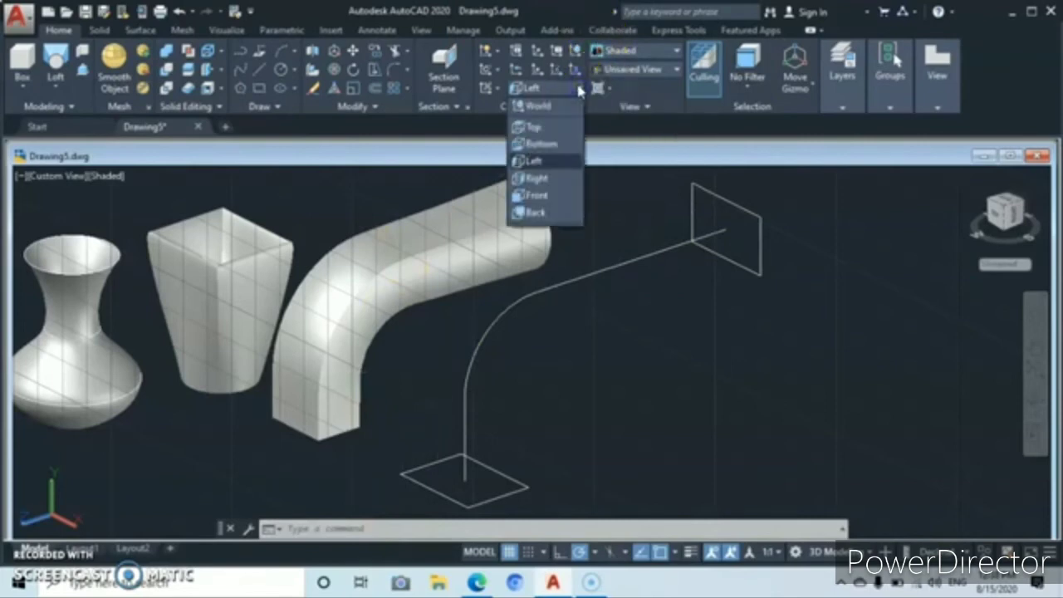
left_click(538, 200)
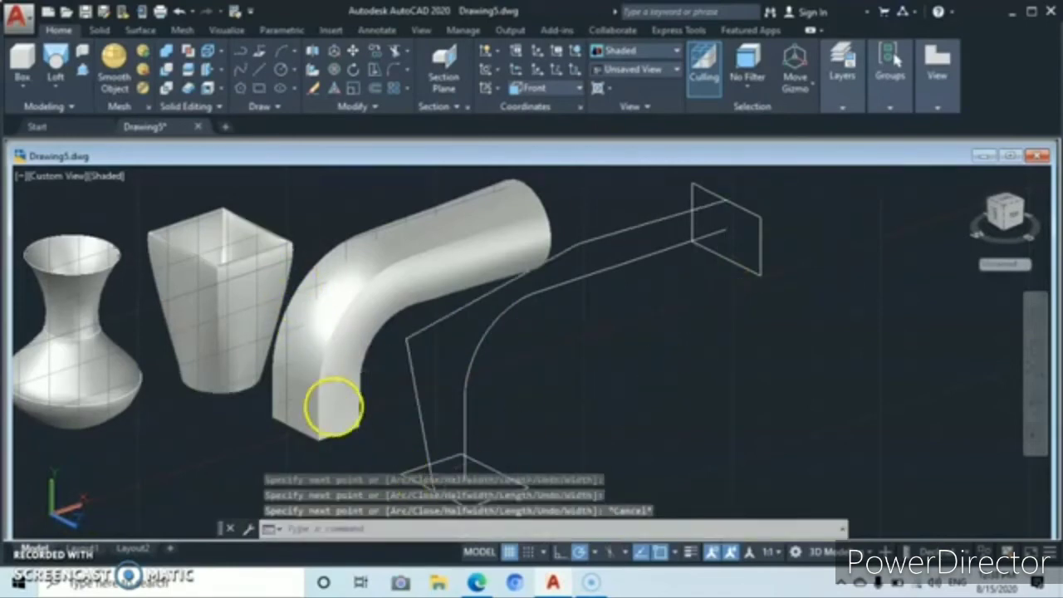
left_click(423, 194)
left_click(367, 295)
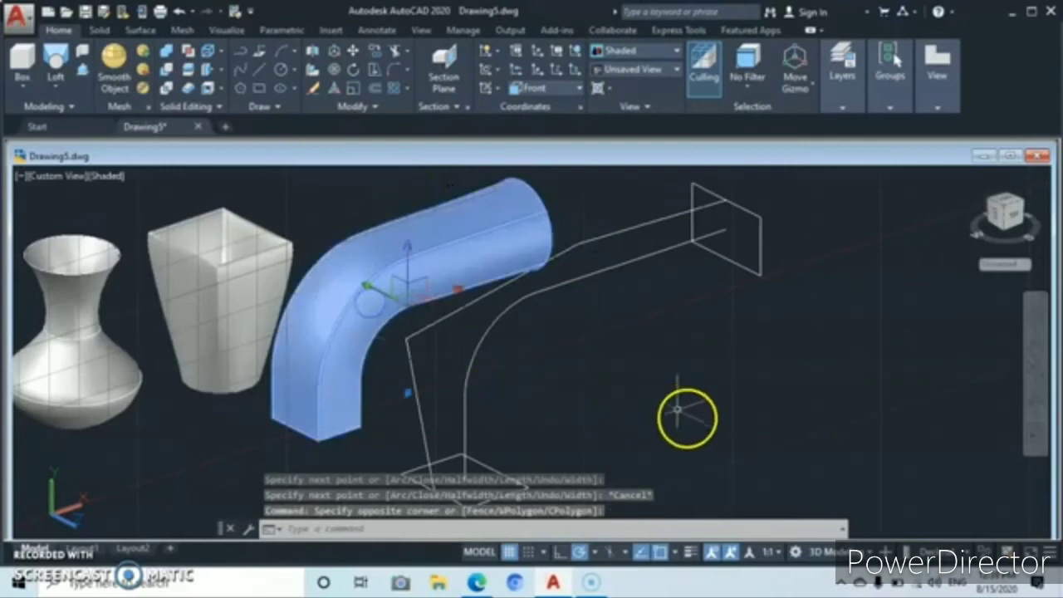
right_click(678, 410)
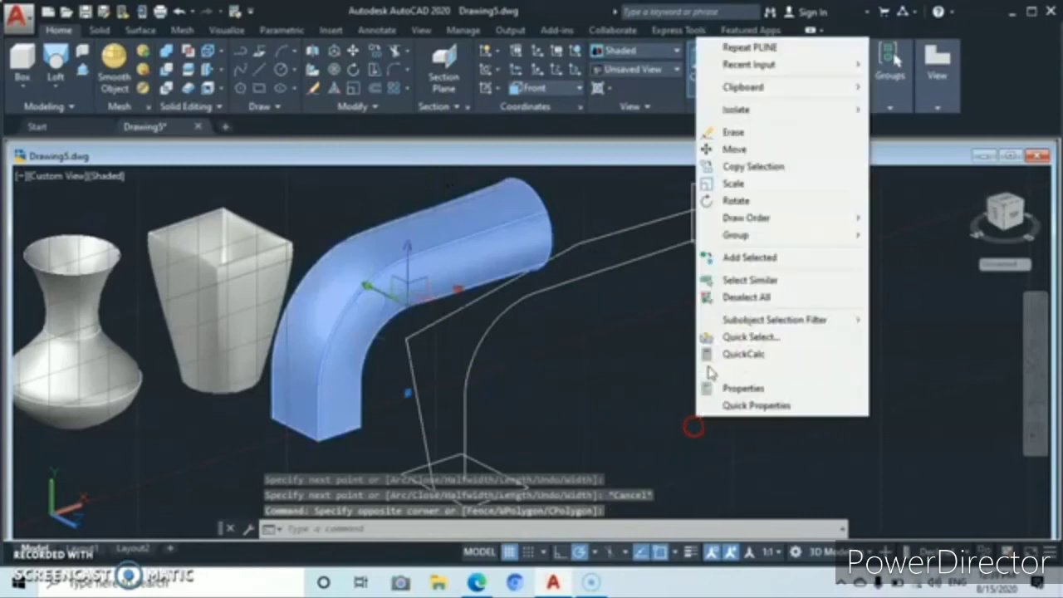
left_click(742, 134)
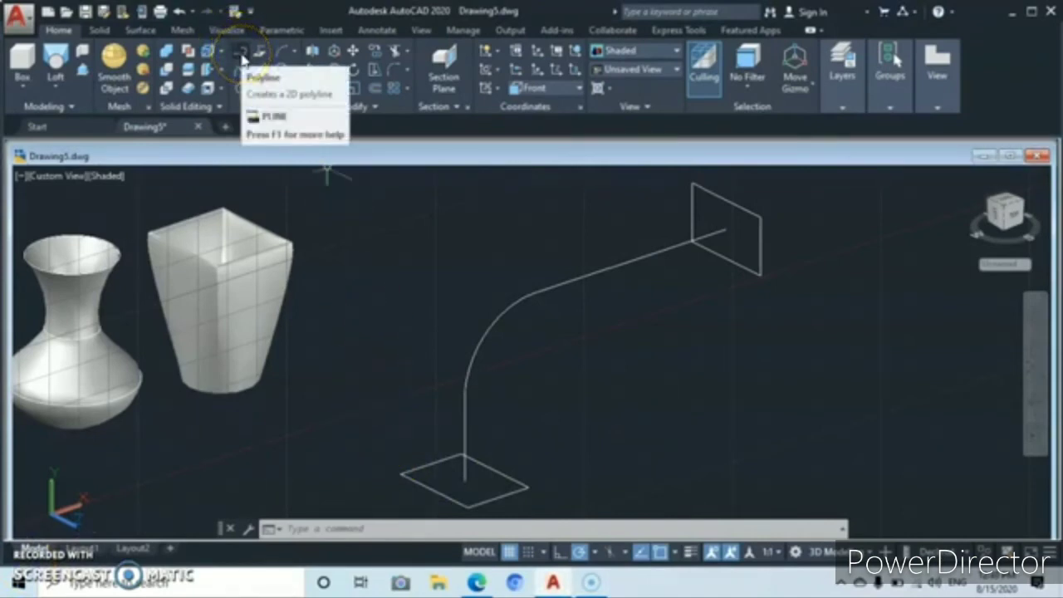
Draw an outer guide polyline from the base square up to the top square's corner.
left_click(240, 53)
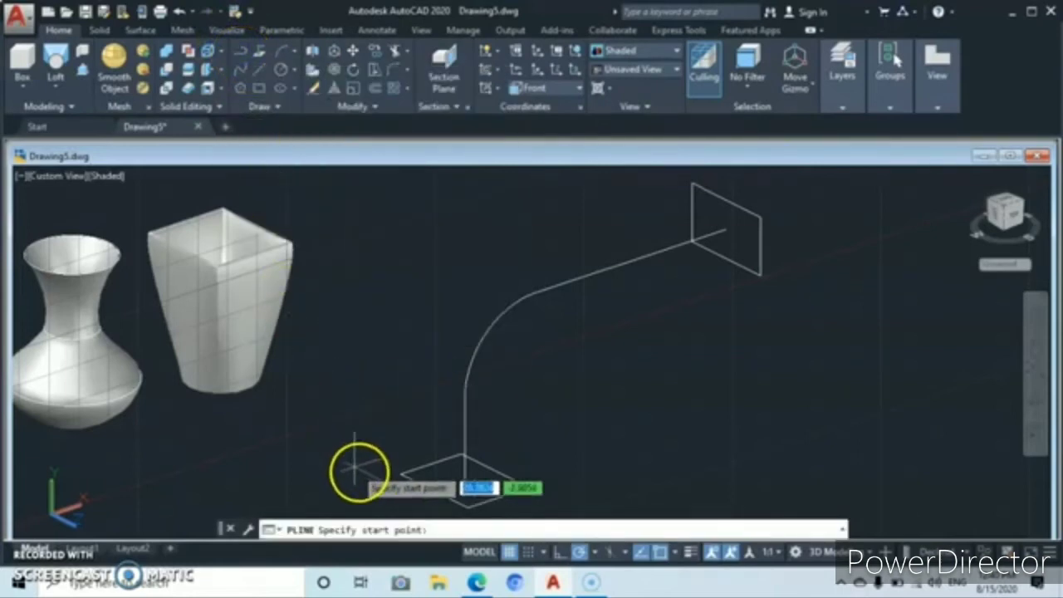
left_click(438, 494)
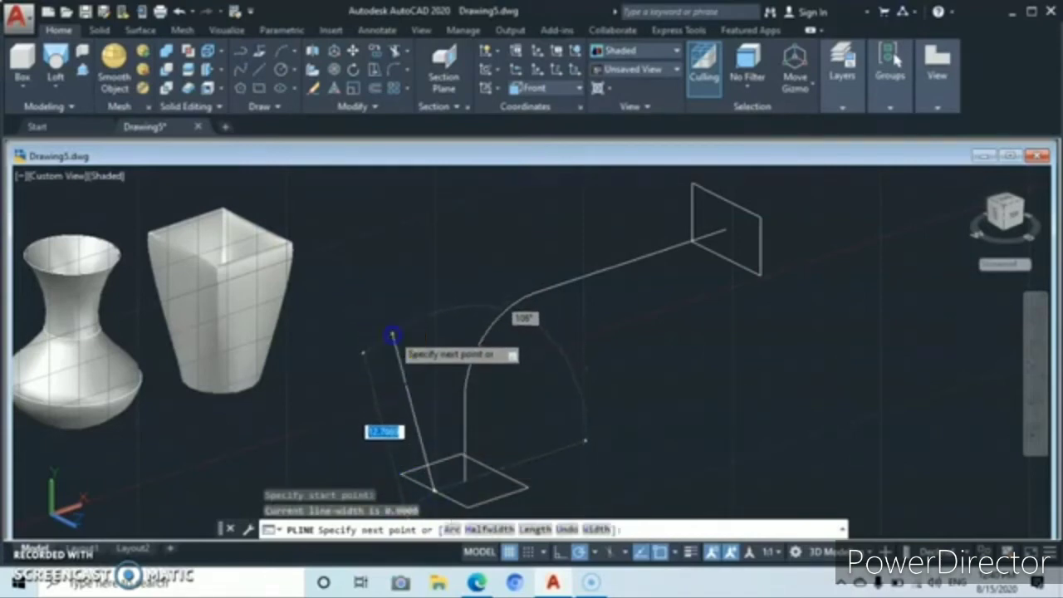
left_click(393, 333)
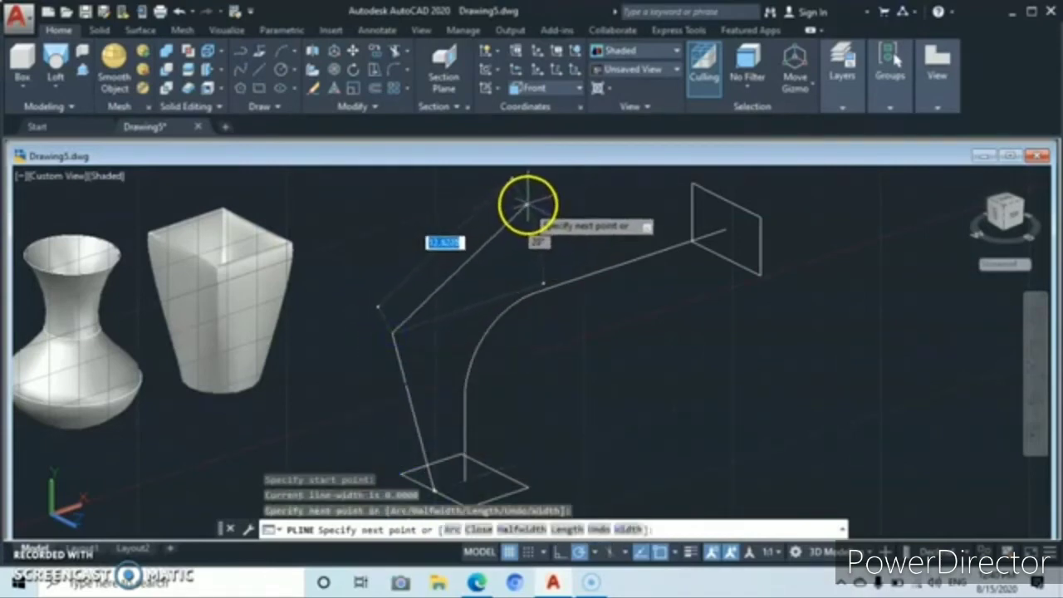
left_click(576, 209)
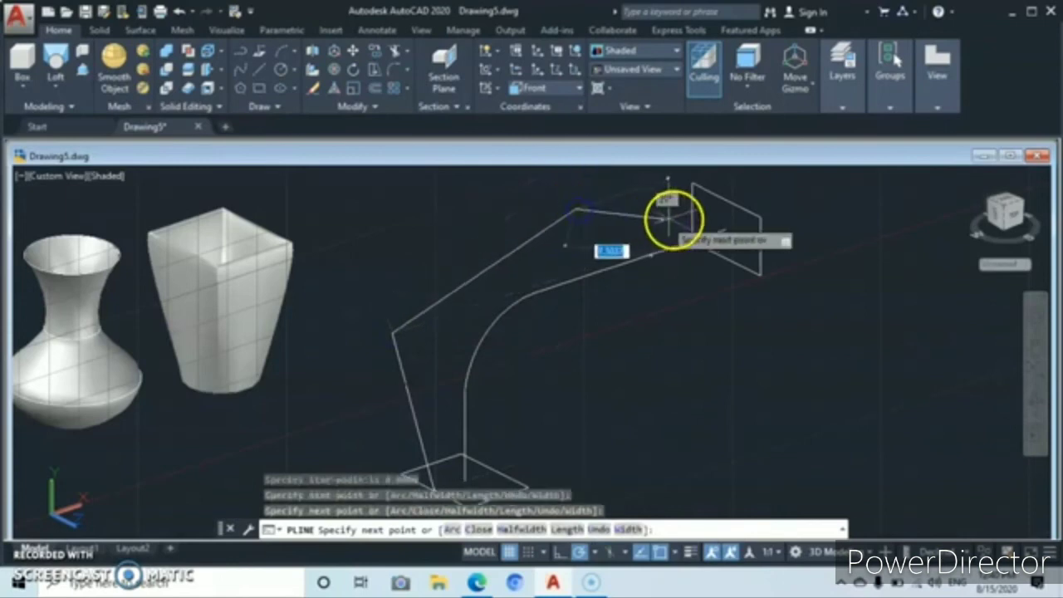
left_click(725, 200)
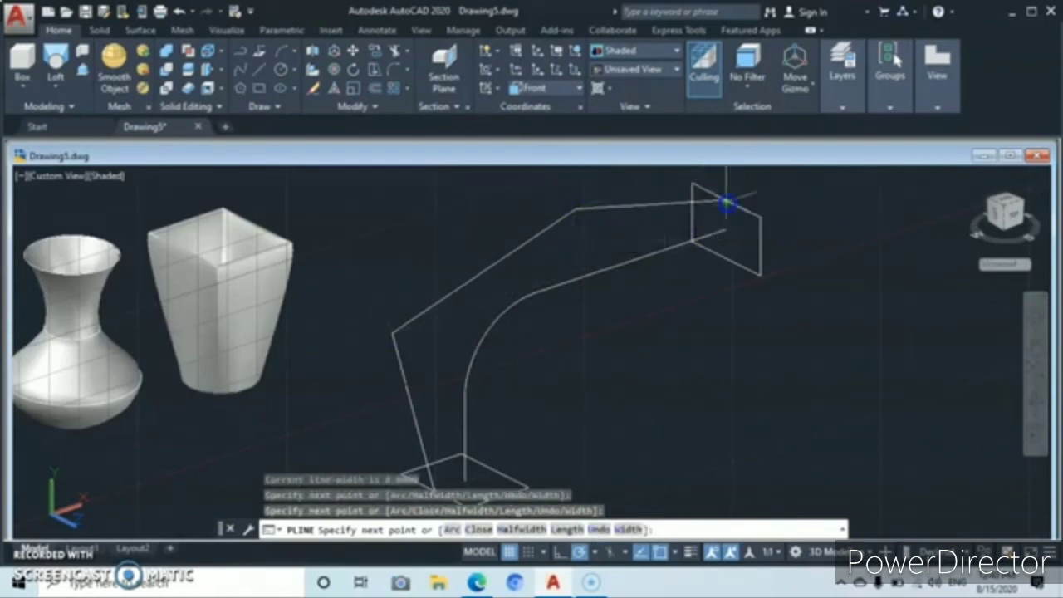
key("Return")
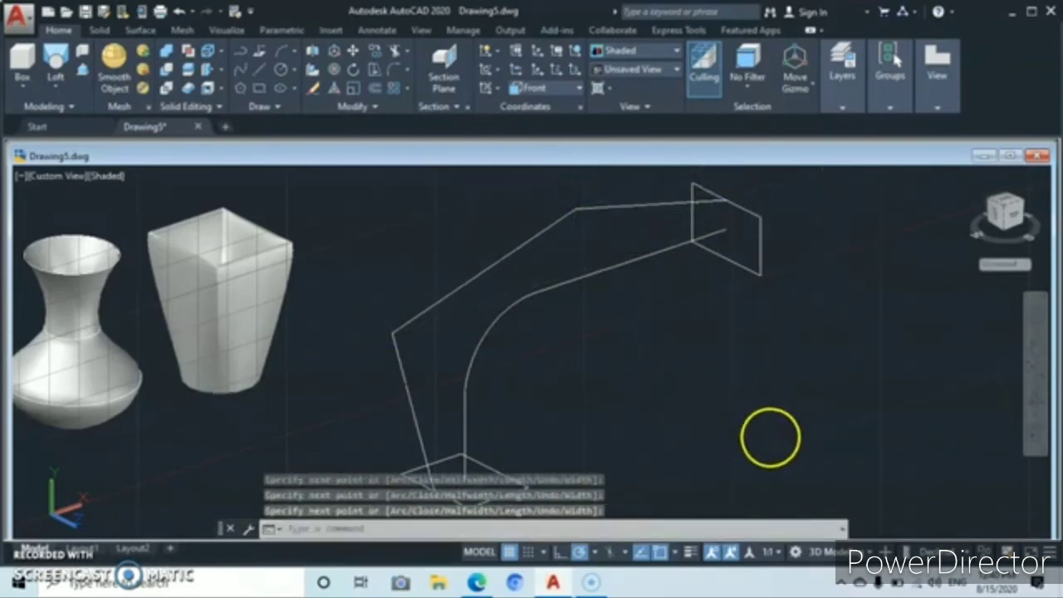
Draw a second guide polyline (PL) from the top square down to the base square's corner.
type("pl")
key("Return")
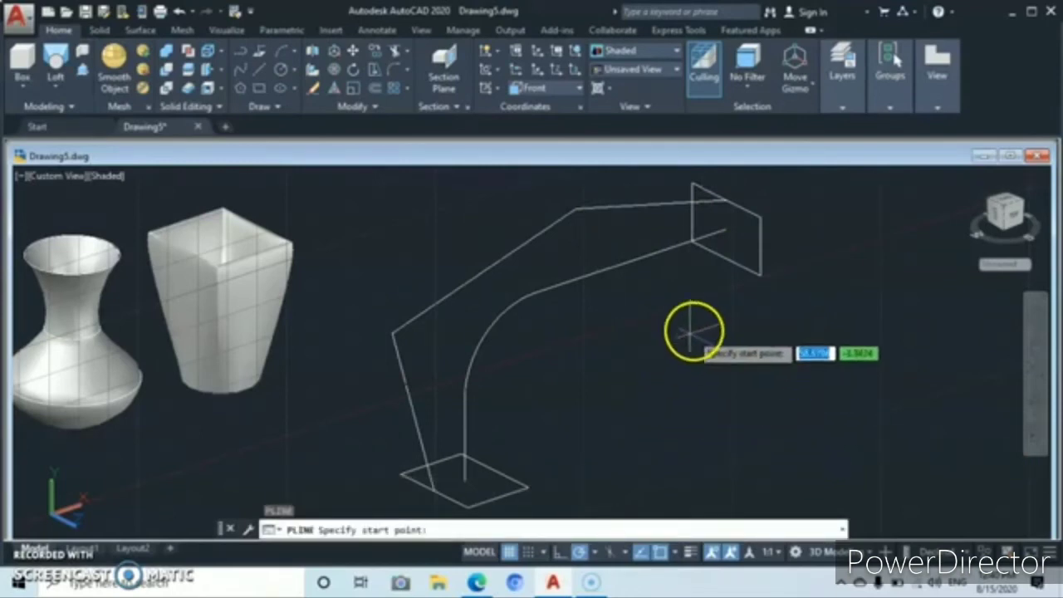
left_click(725, 266)
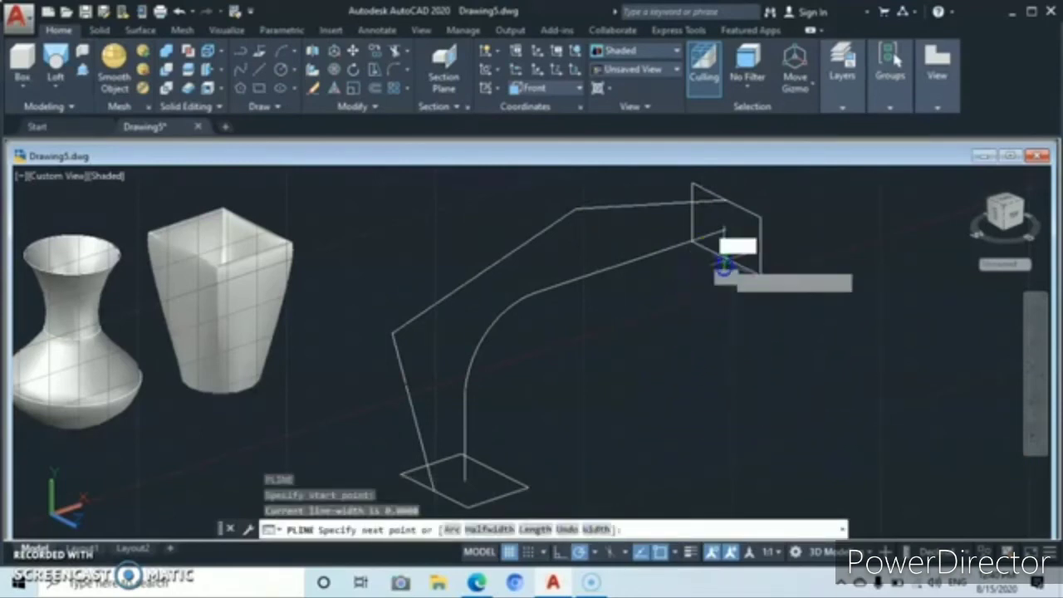
left_click(582, 330)
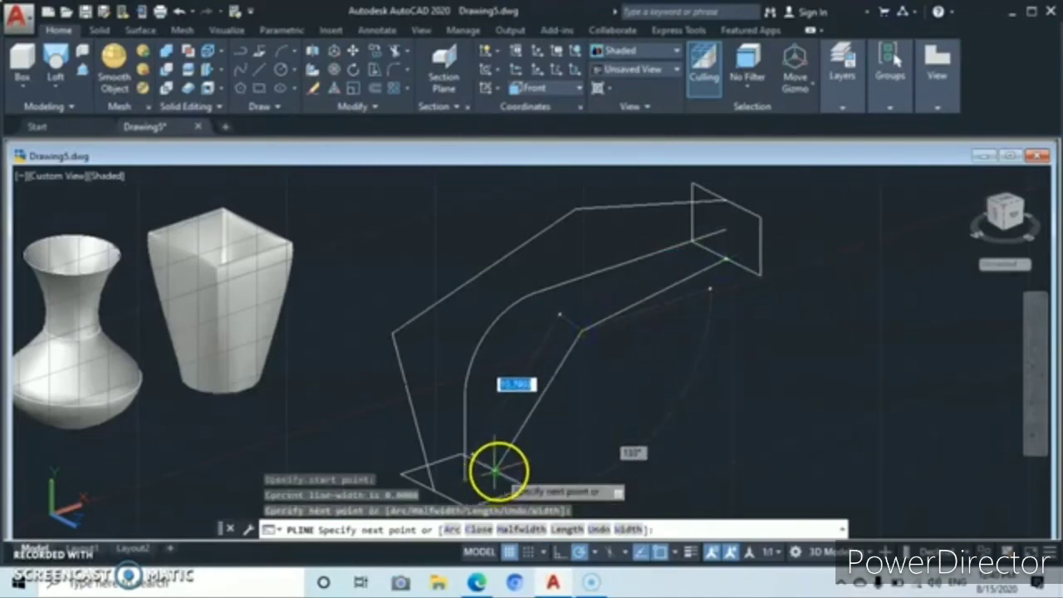
left_click(498, 471)
key("Escape")
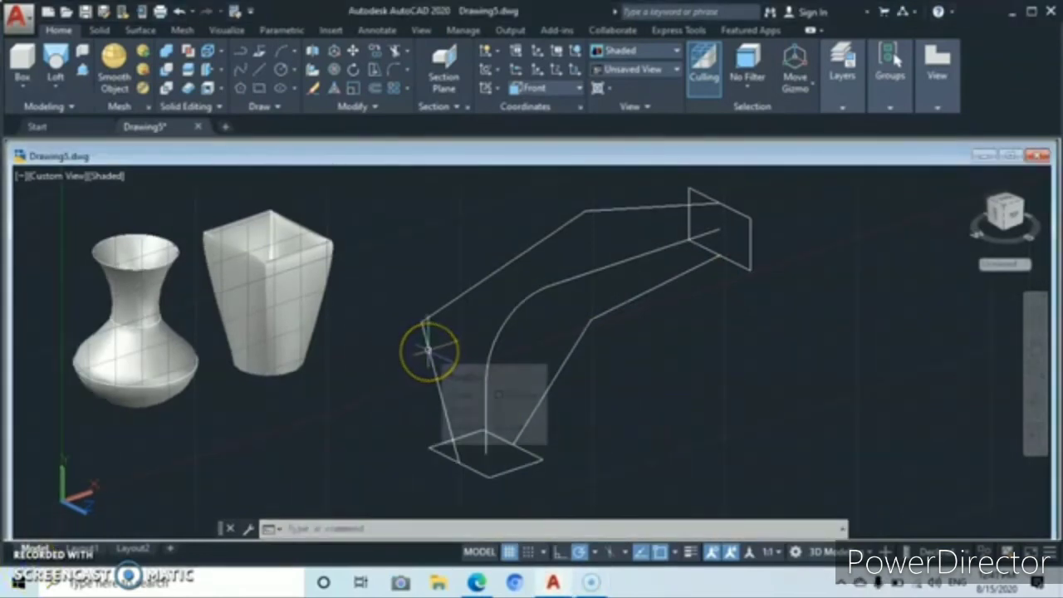
left_click(428, 353)
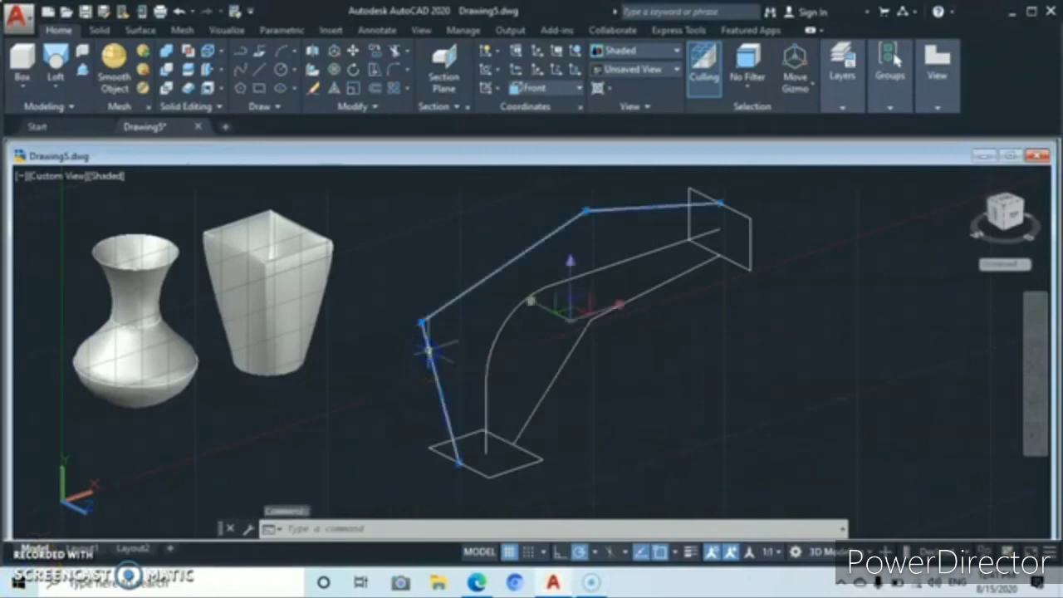
Apply Polyline Spline Fit to both the outer and inner guide polylines.
right_click(656, 362)
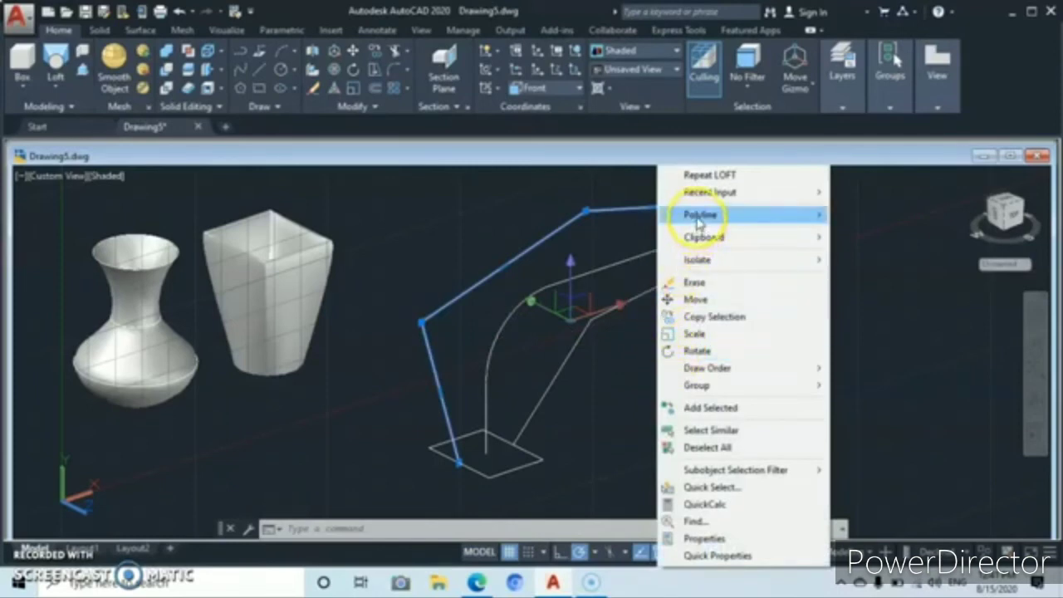
mouse_move(715, 218)
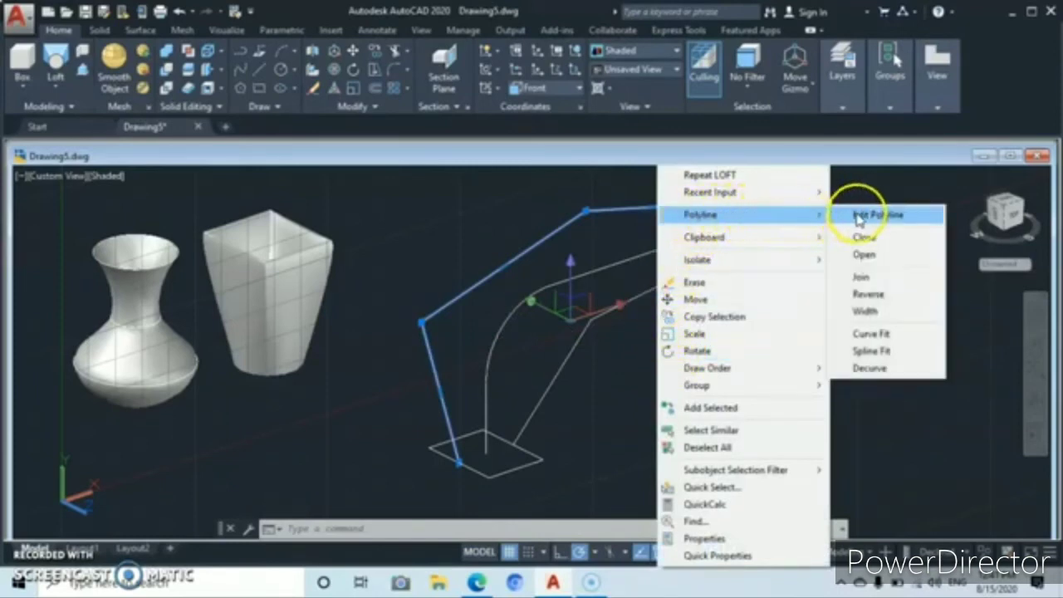
left_click(868, 353)
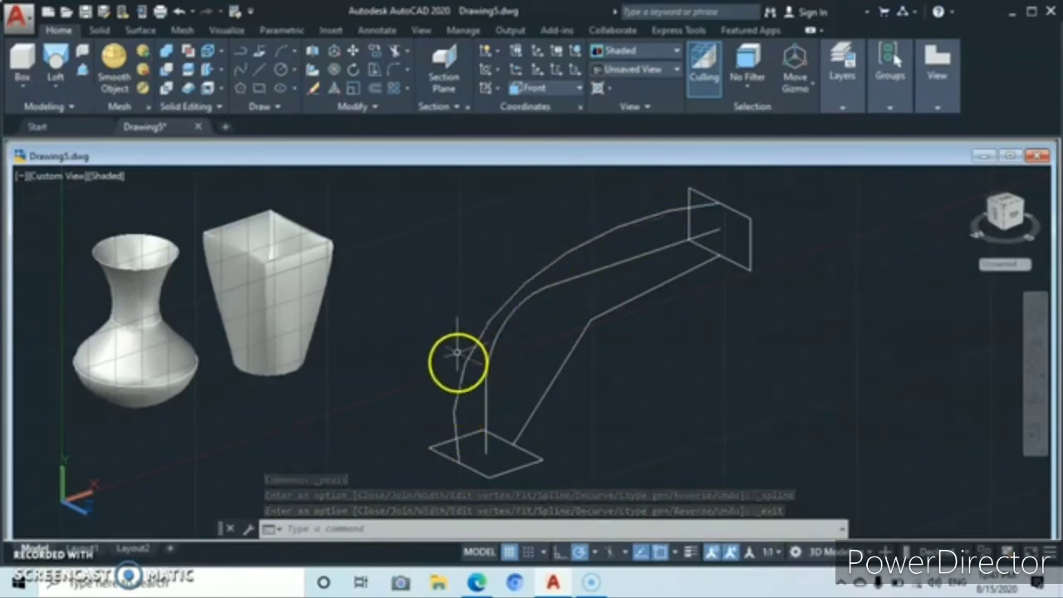
left_click(548, 388)
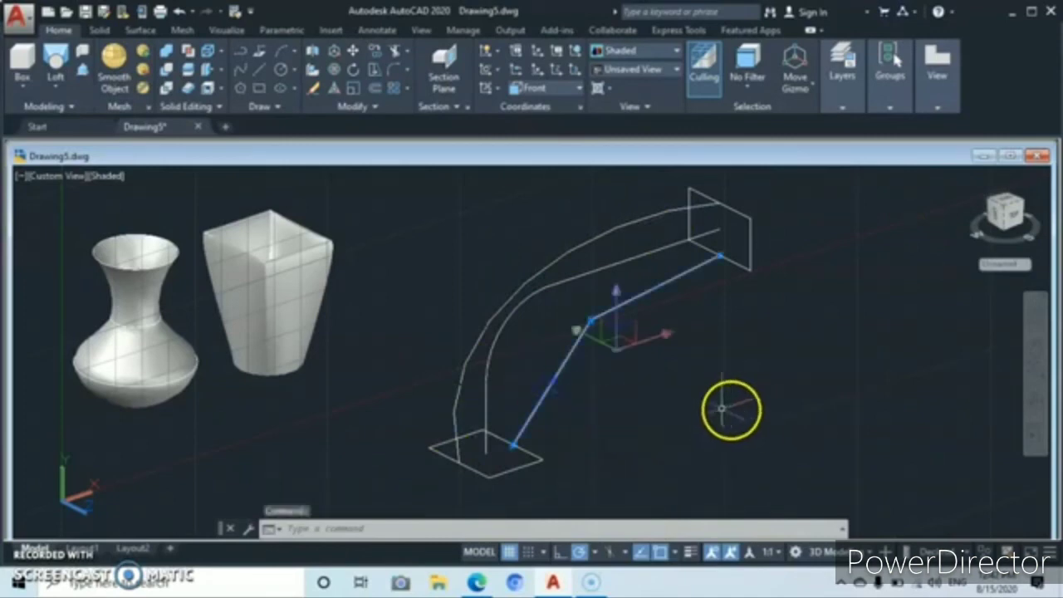
right_click(680, 385)
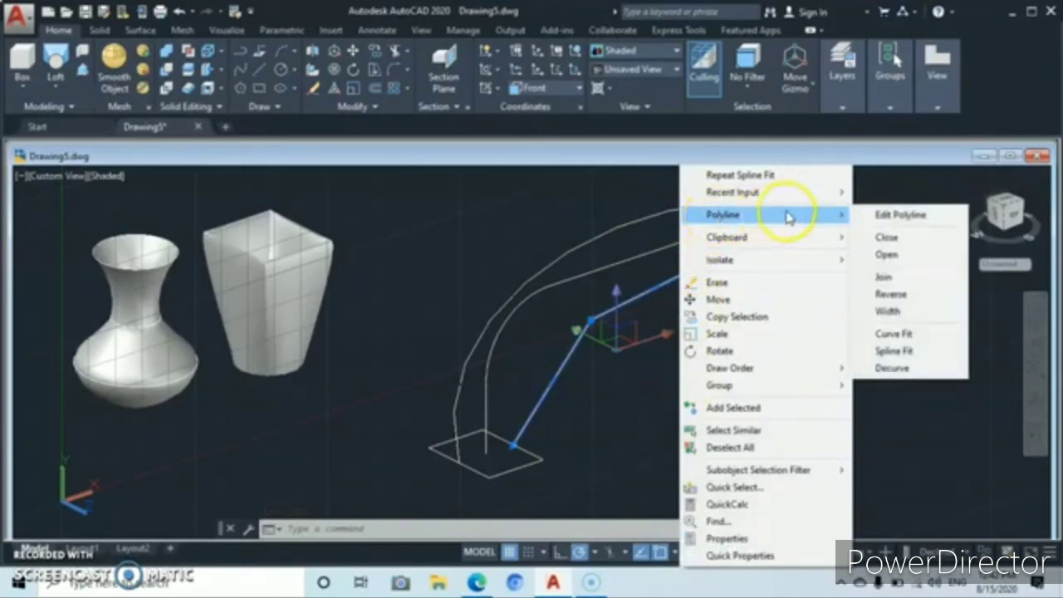
left_click(885, 353)
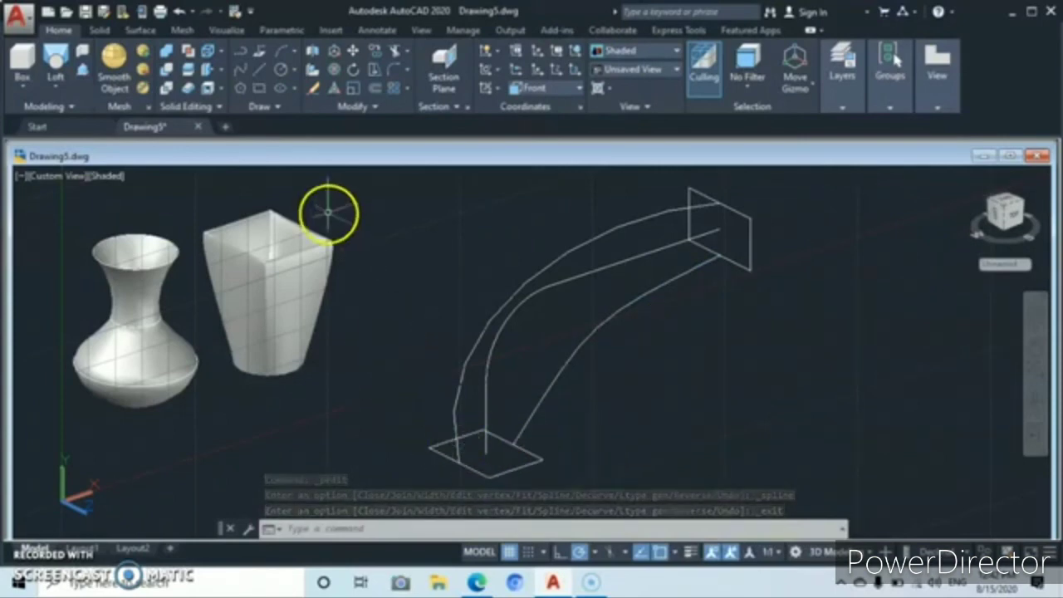
Loft the base and top squares as cross sections using the two spline curves as guides.
left_click(56, 58)
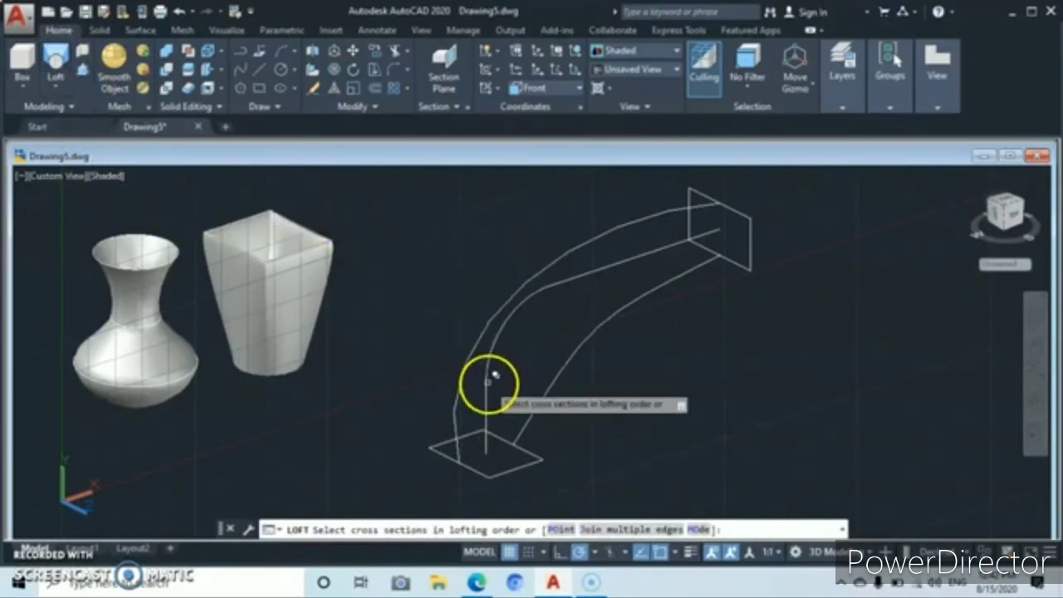
left_click(481, 475)
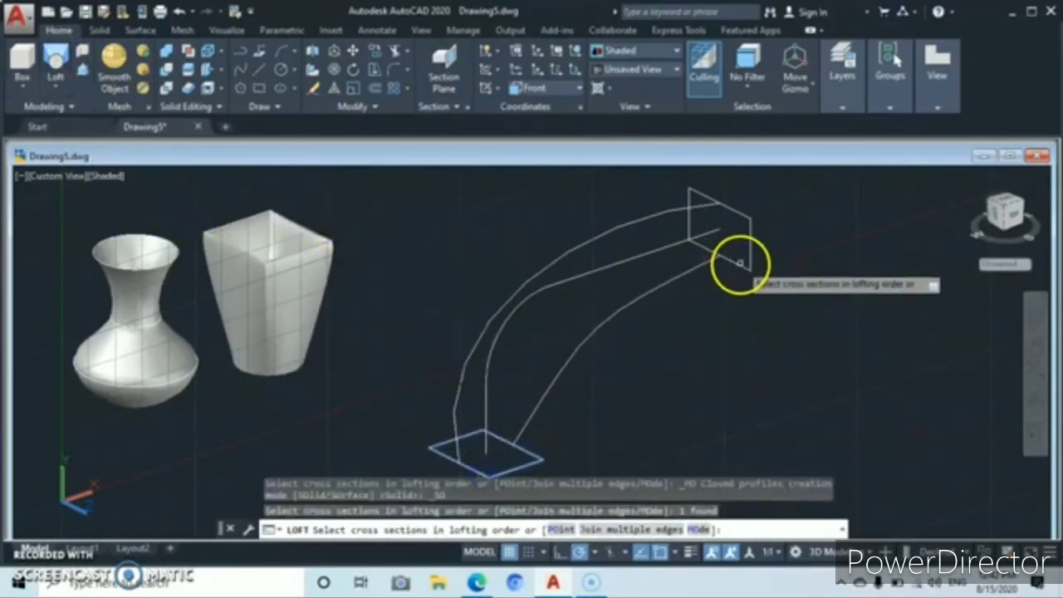
left_click(741, 266)
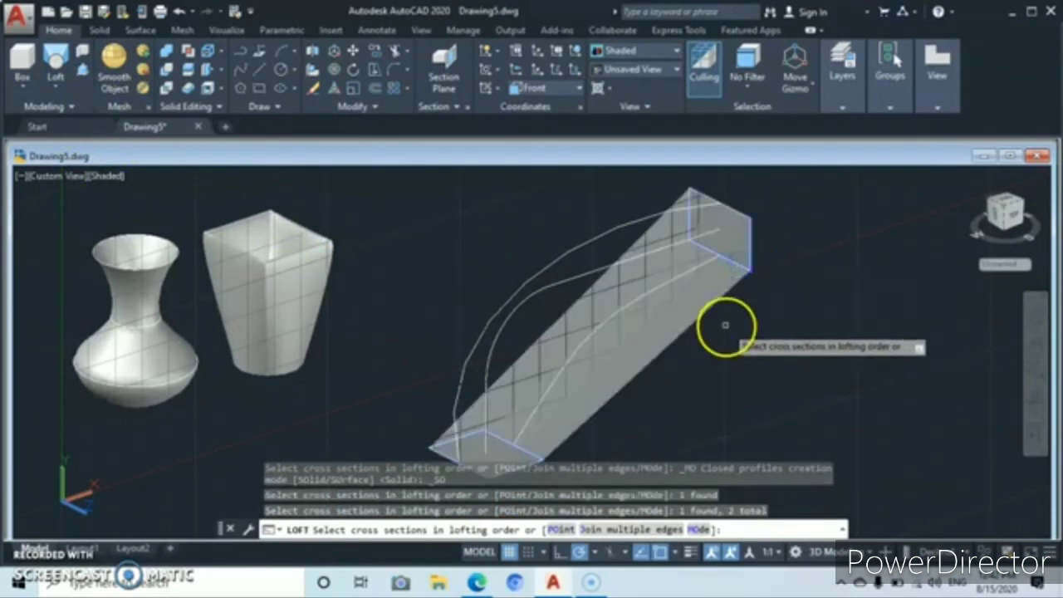
key("Return")
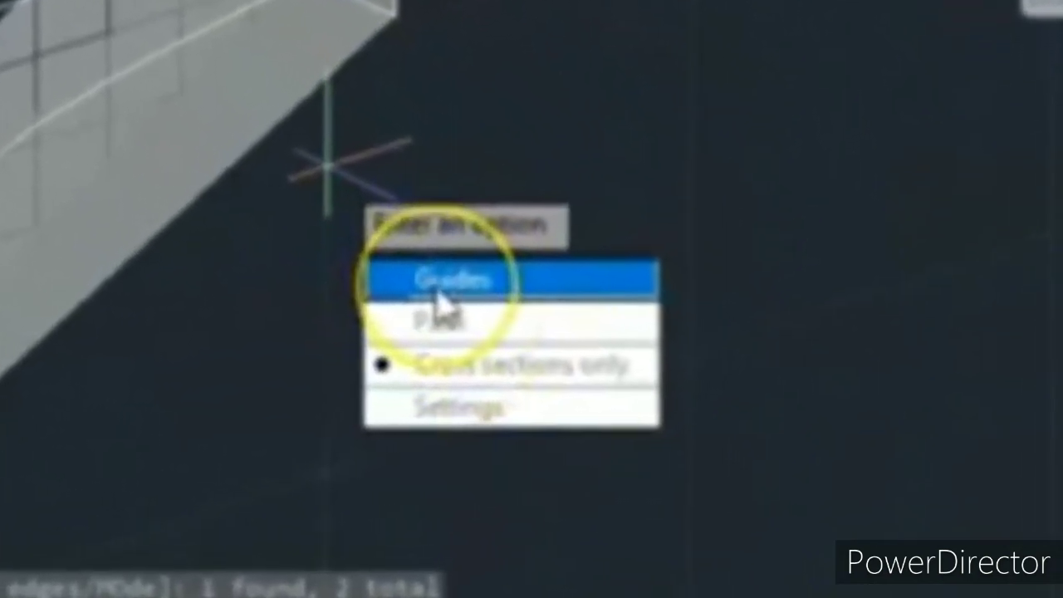
left_click(440, 286)
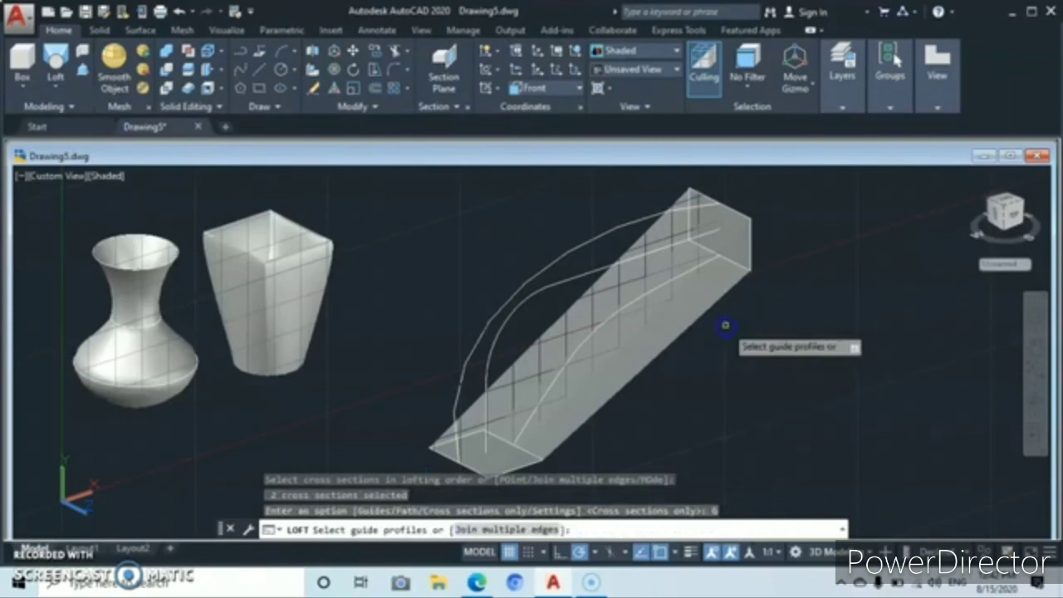
left_click(462, 364)
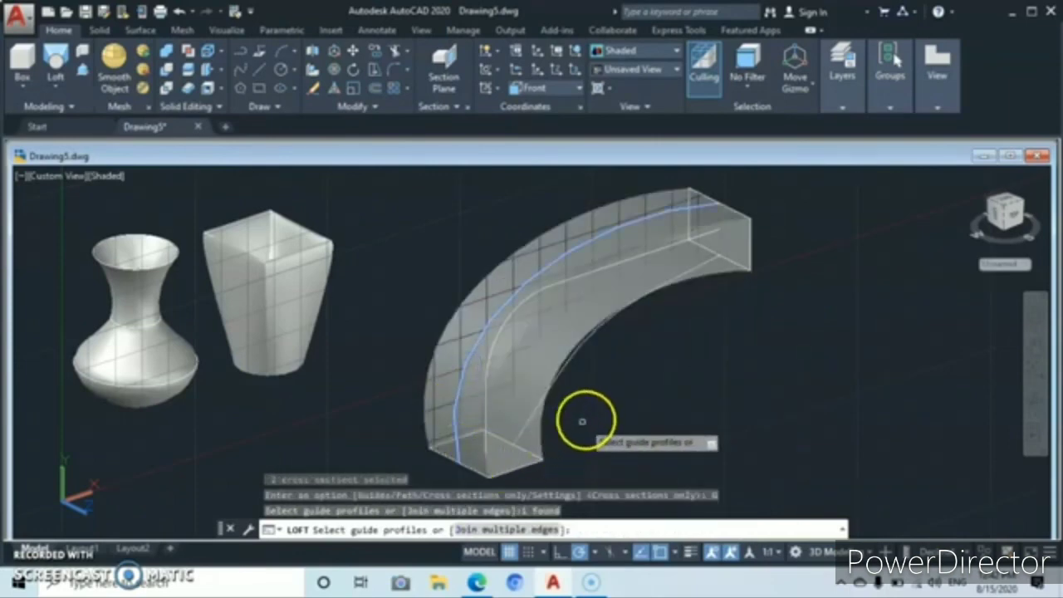
left_click(586, 343)
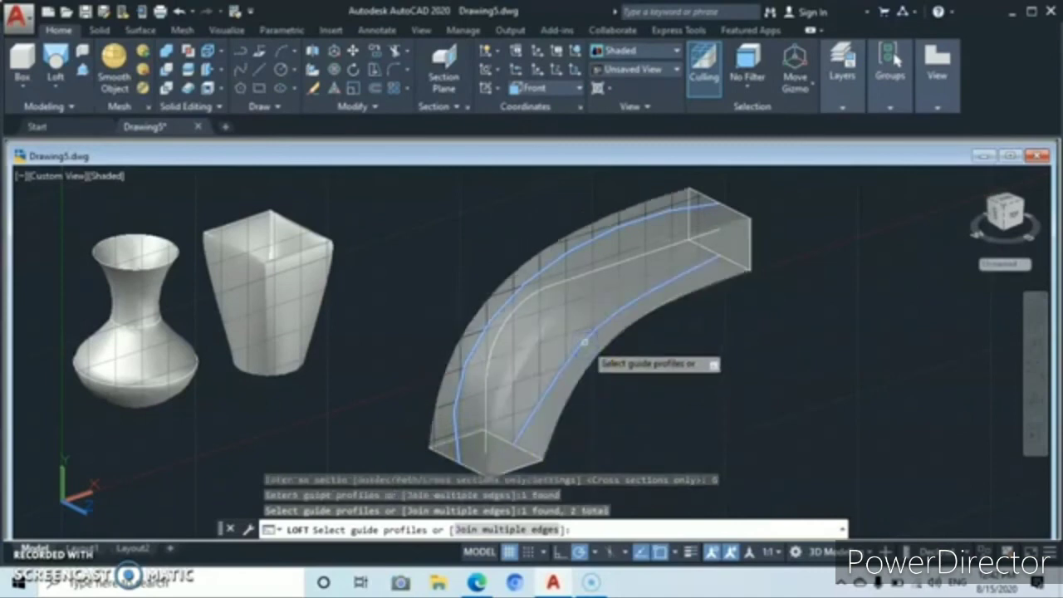
key("Return")
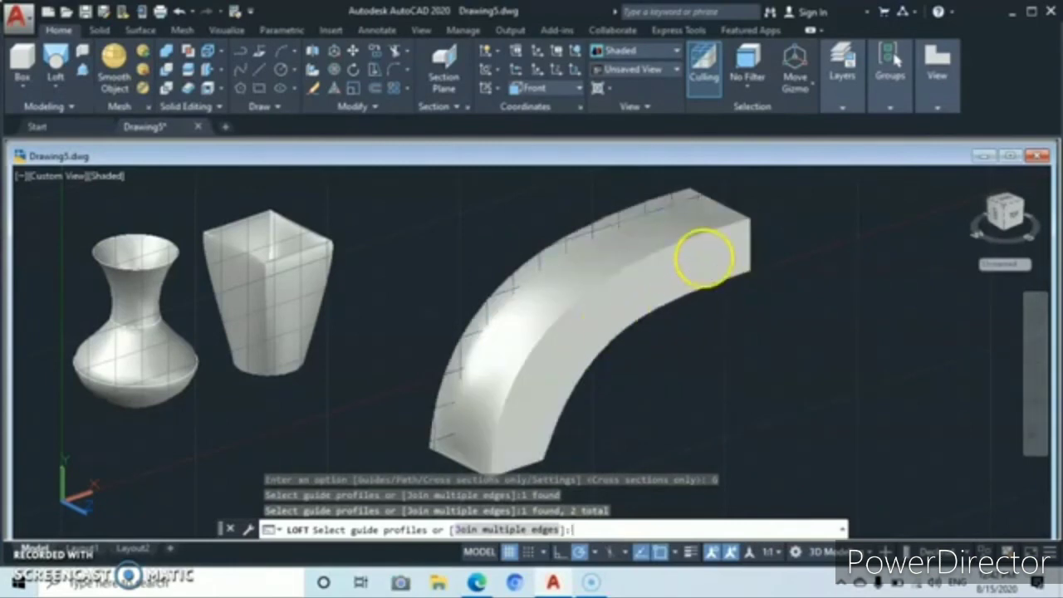
scroll(719, 183, "down", 5)
scroll(688, 221, "up", 7)
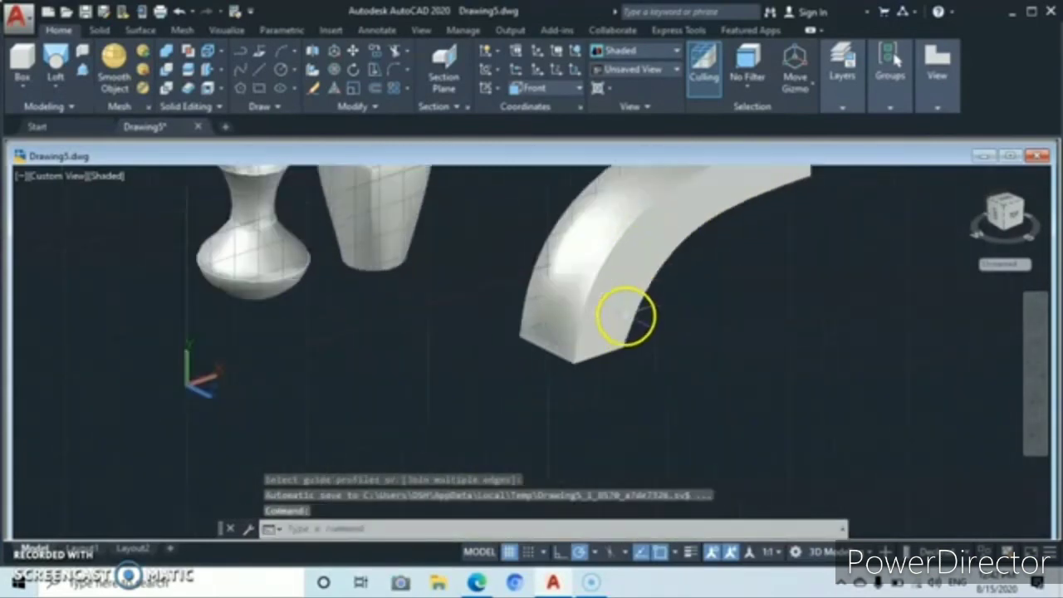
scroll(617, 374, "down", 2)
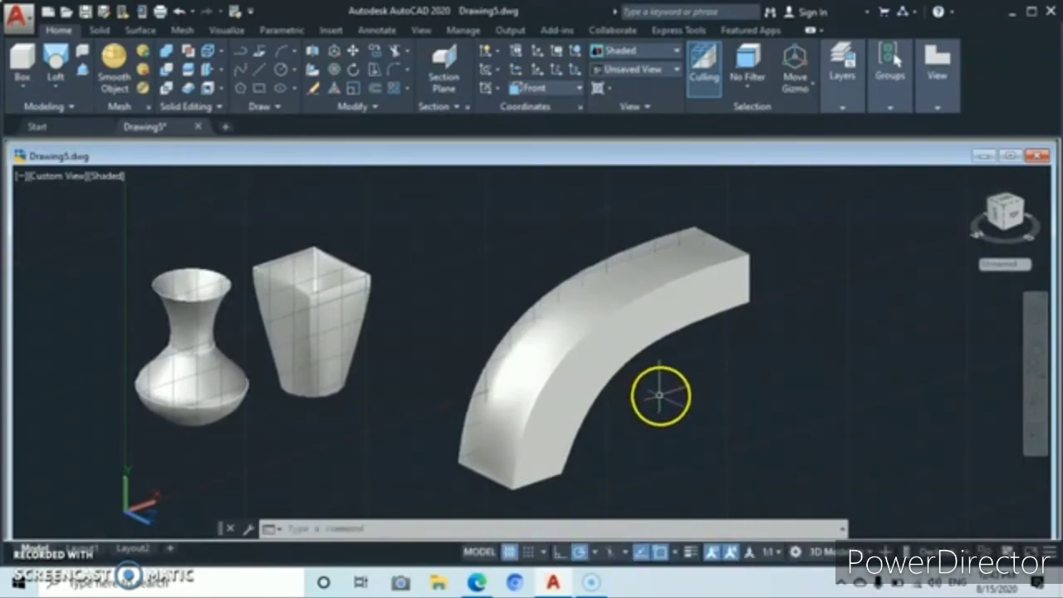
scroll(660, 396, "up", 3)
scroll(648, 382, "down", 4)
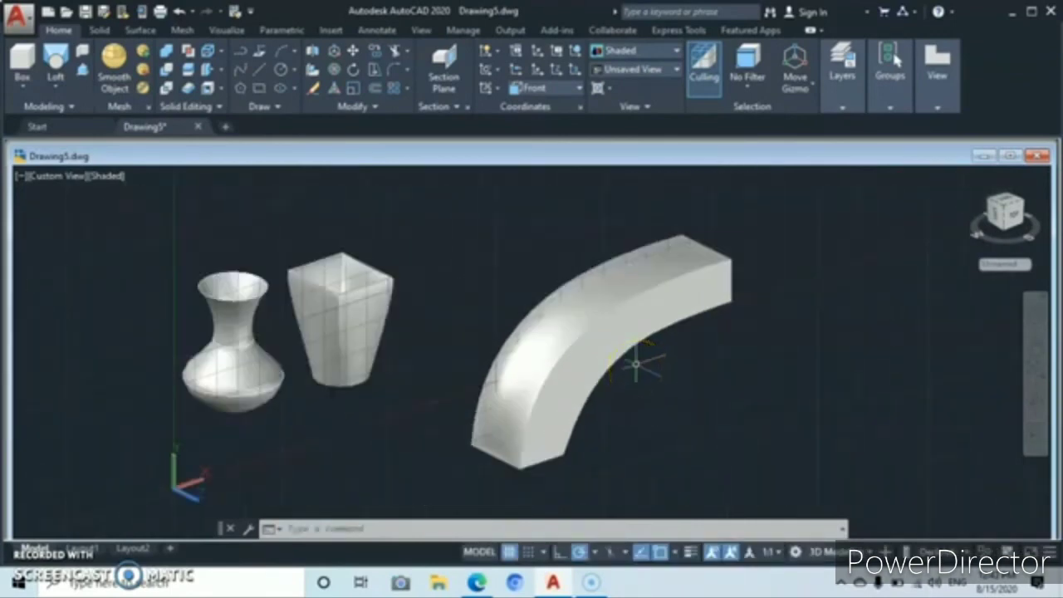
scroll(636, 357, "up", 3)
scroll(640, 348, "down", 5)
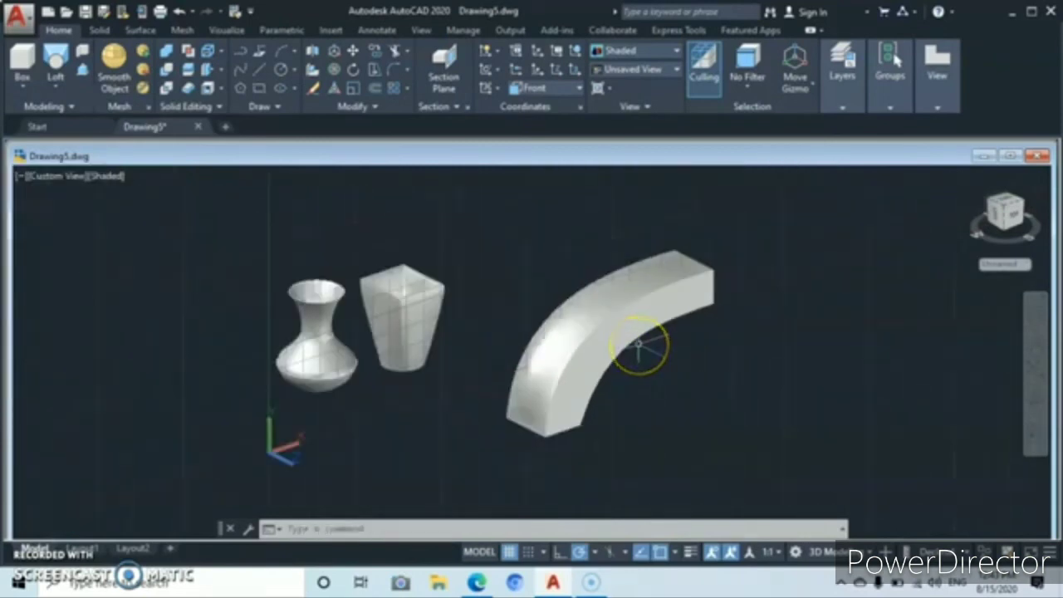
scroll(640, 344, "up", 4)
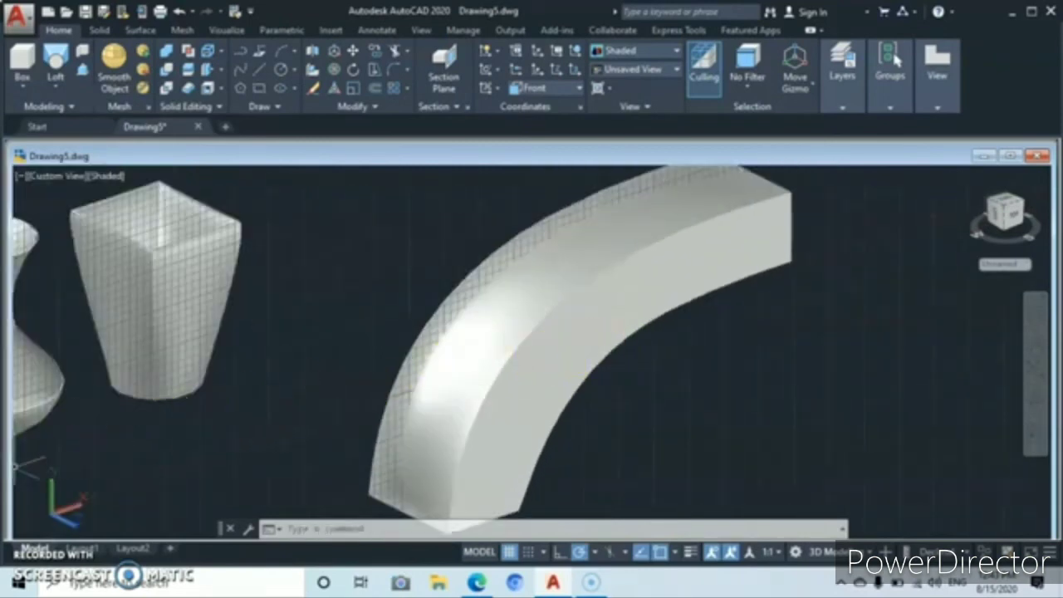